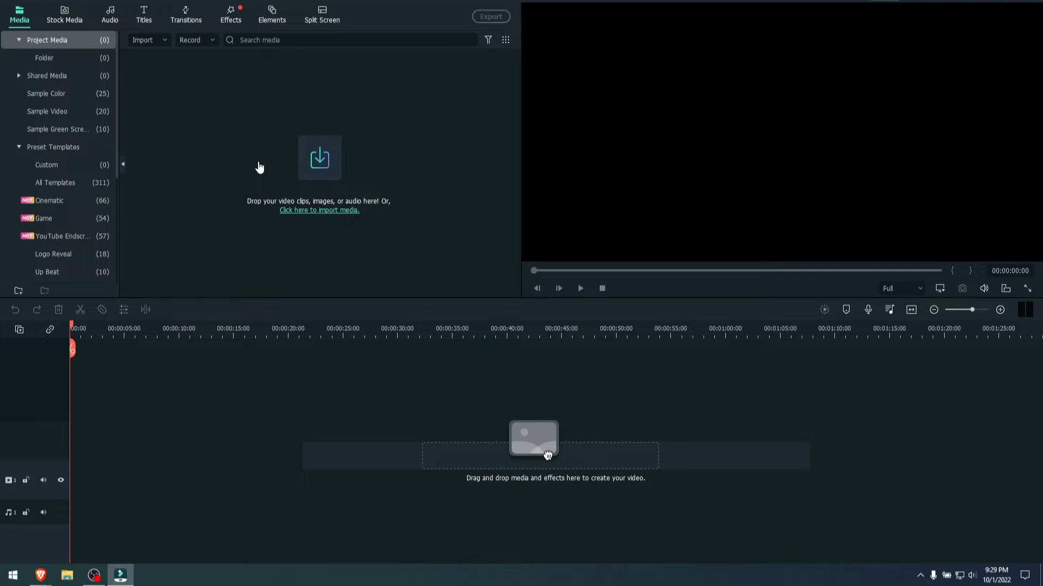
- Search the Pexels stock videos for "walking"
click(65, 14)
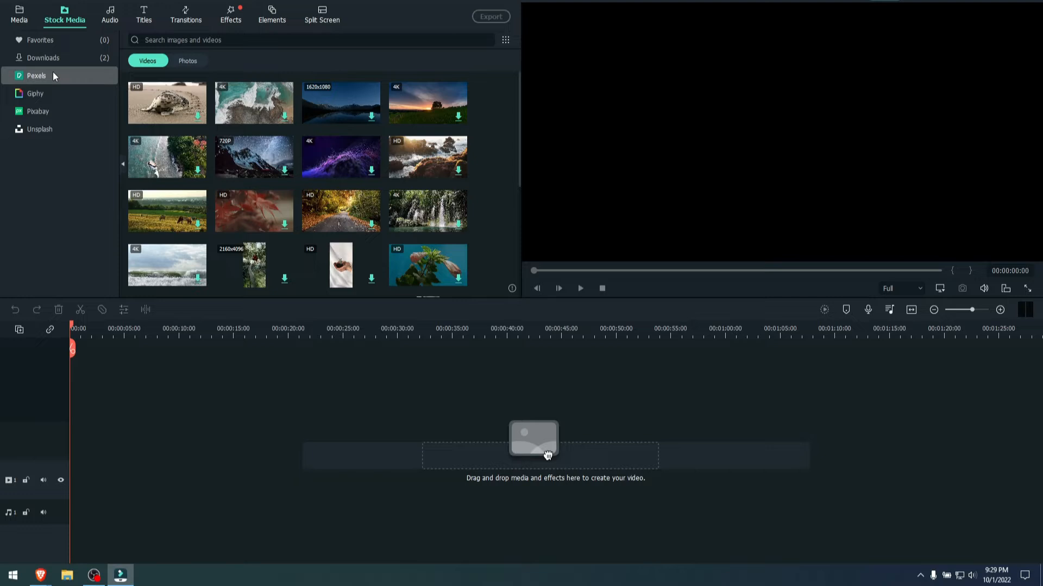
click(210, 37)
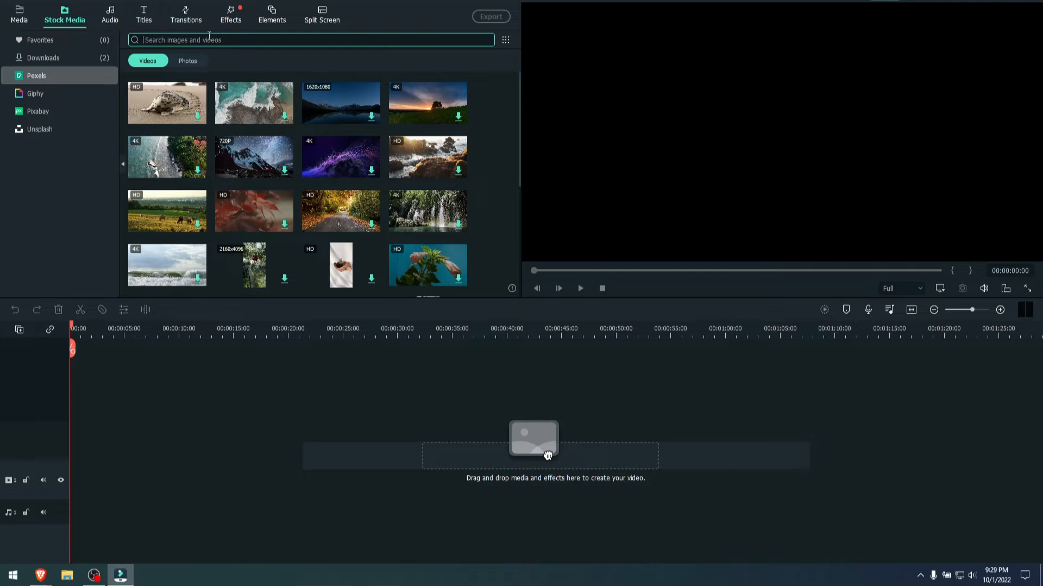
click(179, 62)
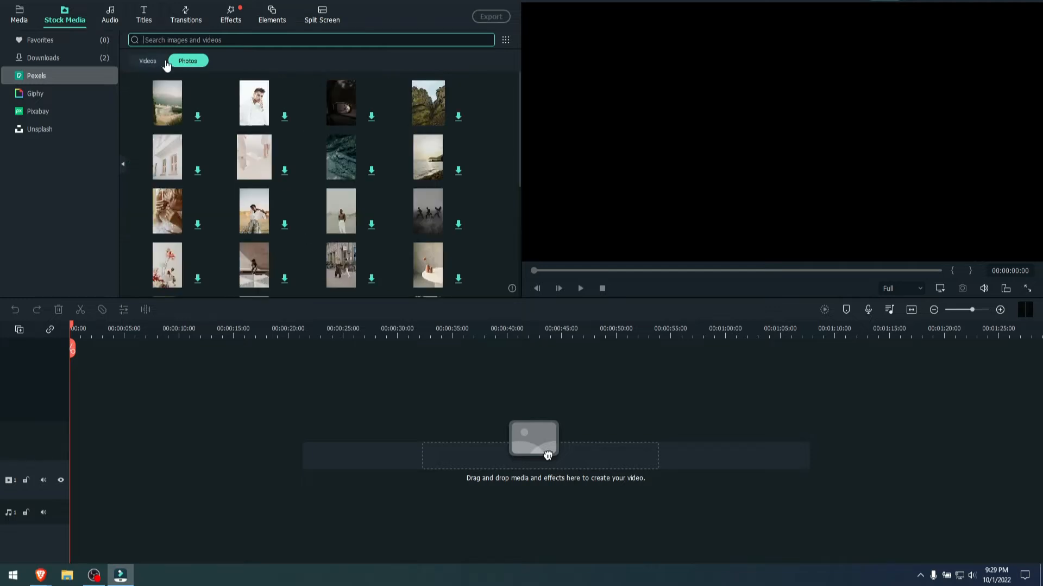
click(152, 63)
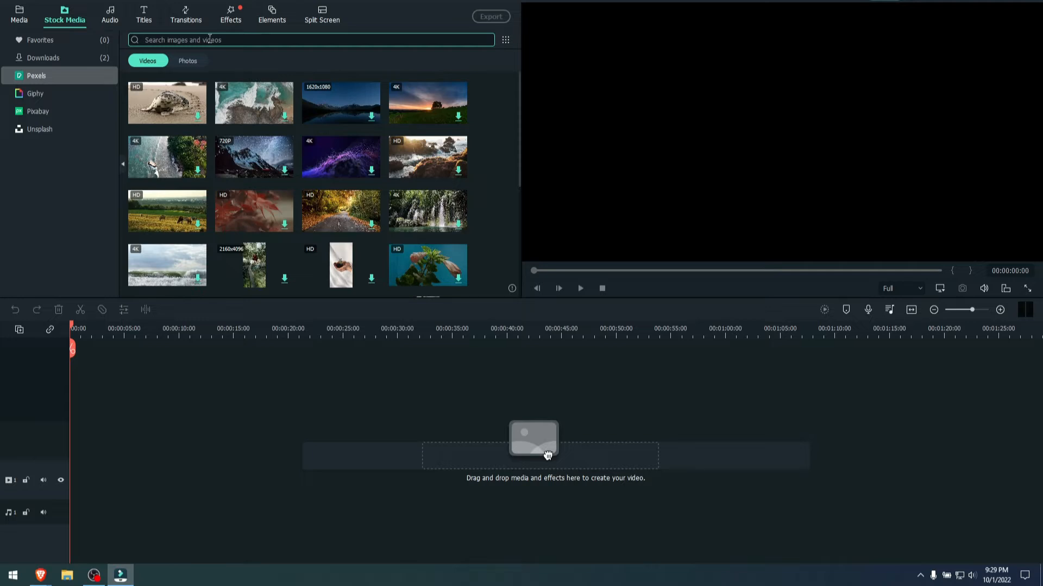
text(walking)
key(Return)
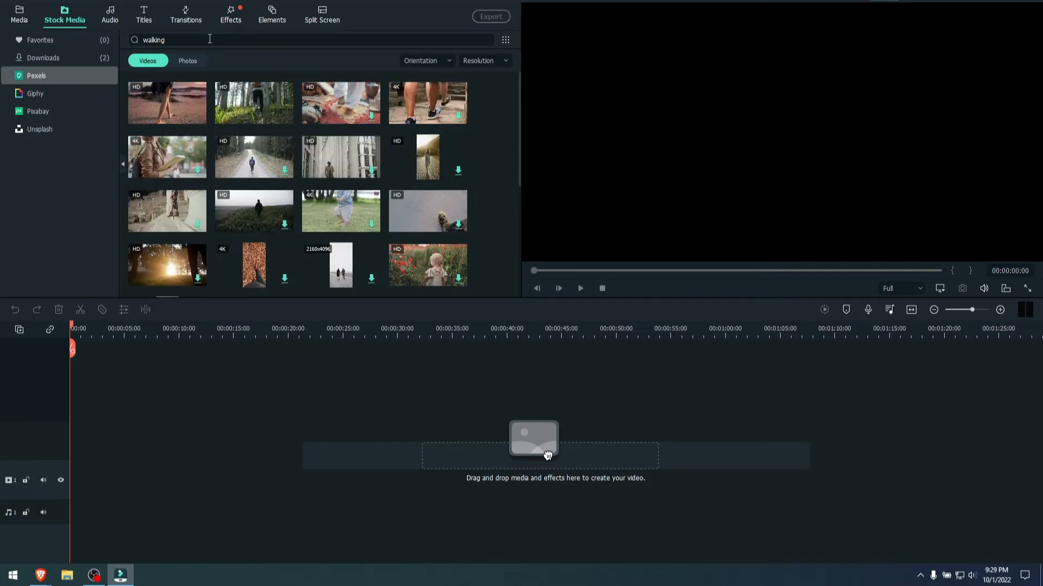
- Add the night clip of people walking on shiny pavement at the timeline's start, matching the project to 1920 x 1080 23.97fps
scroll(297, 131, down, 10)
scroll(355, 151, down, 10)
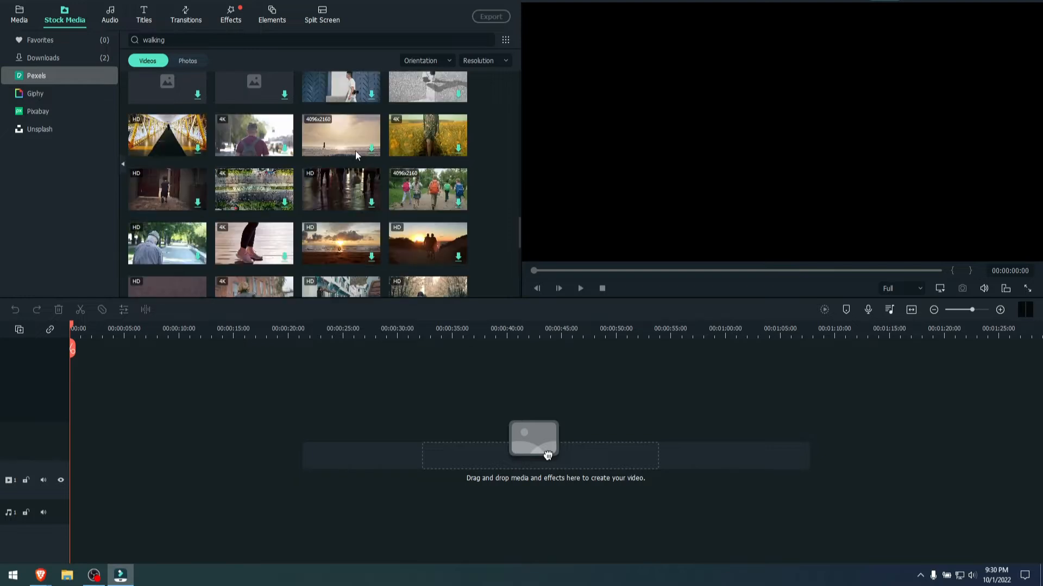
click(324, 184)
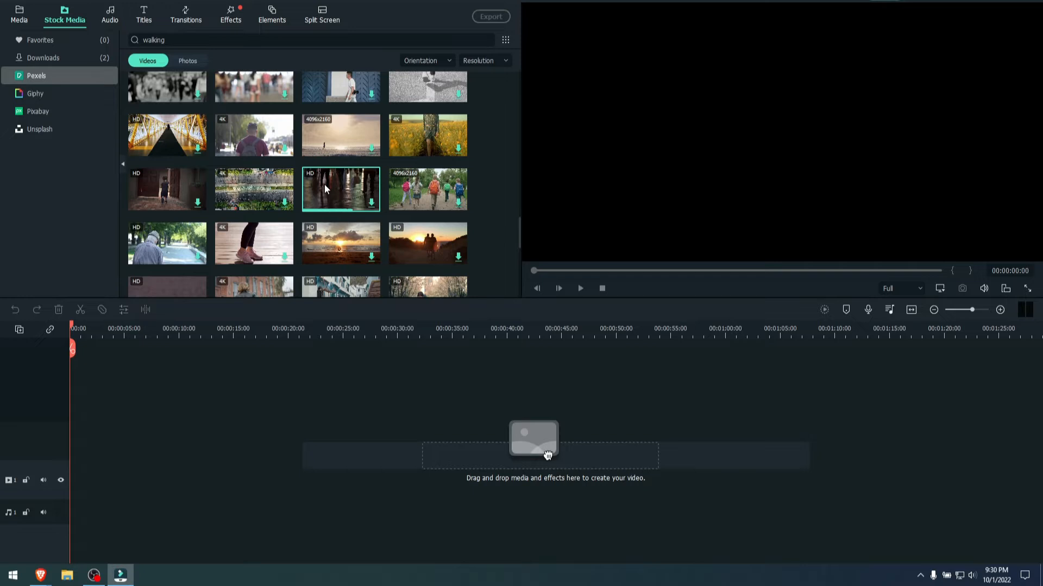
drag(338, 184, 61, 458)
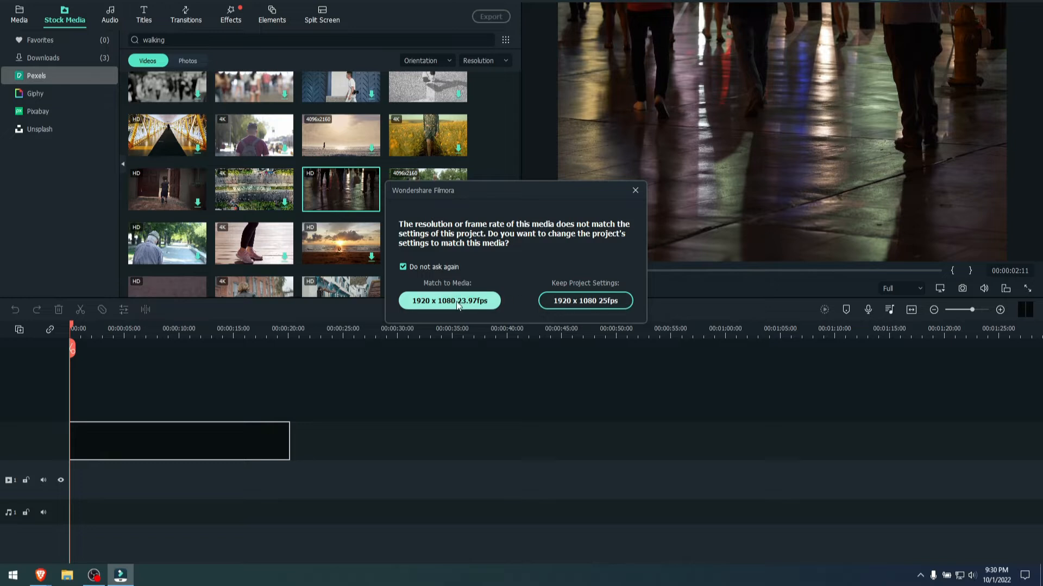
click(451, 302)
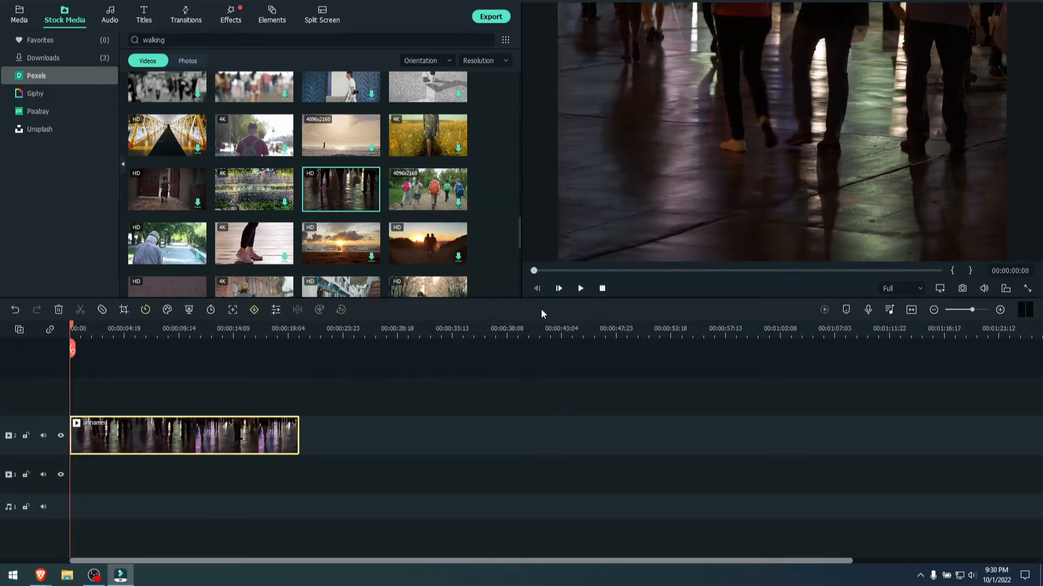
click(91, 331)
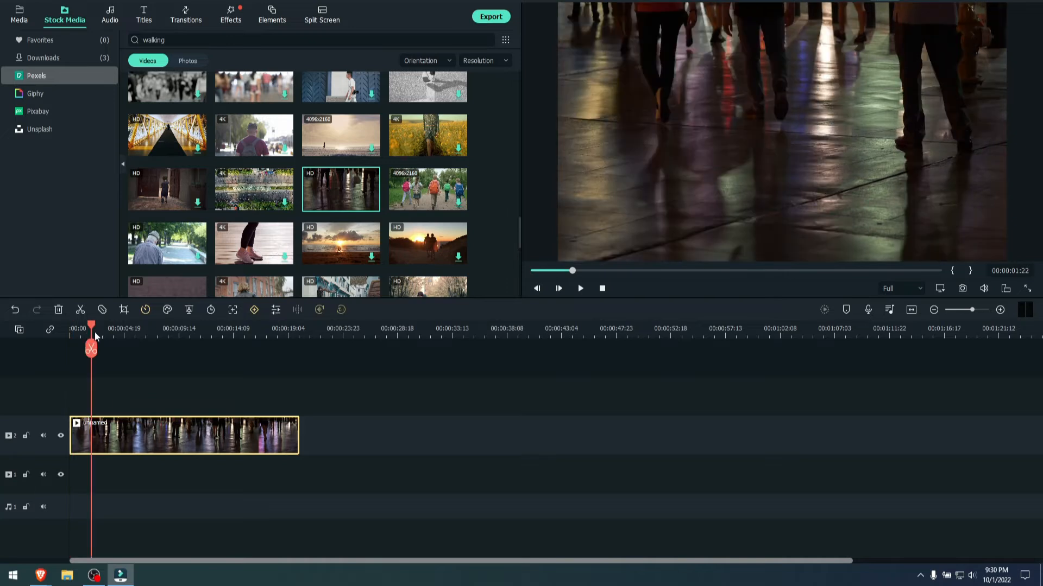
drag(92, 332, 66, 349)
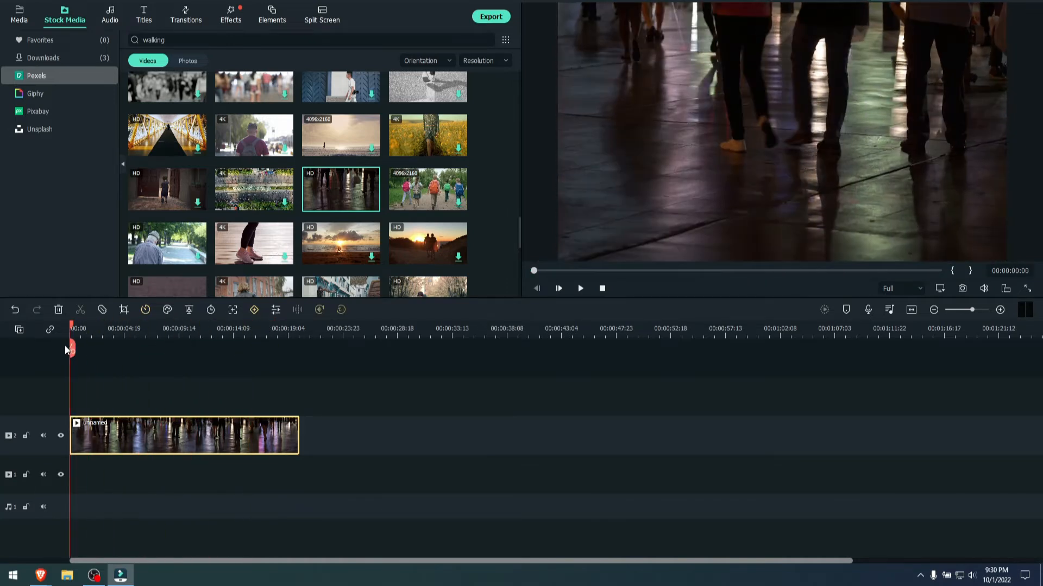
- Search the stock videos for "street" and place the close-up clip of shoes directly after the first clip
scroll(490, 139, up, 10)
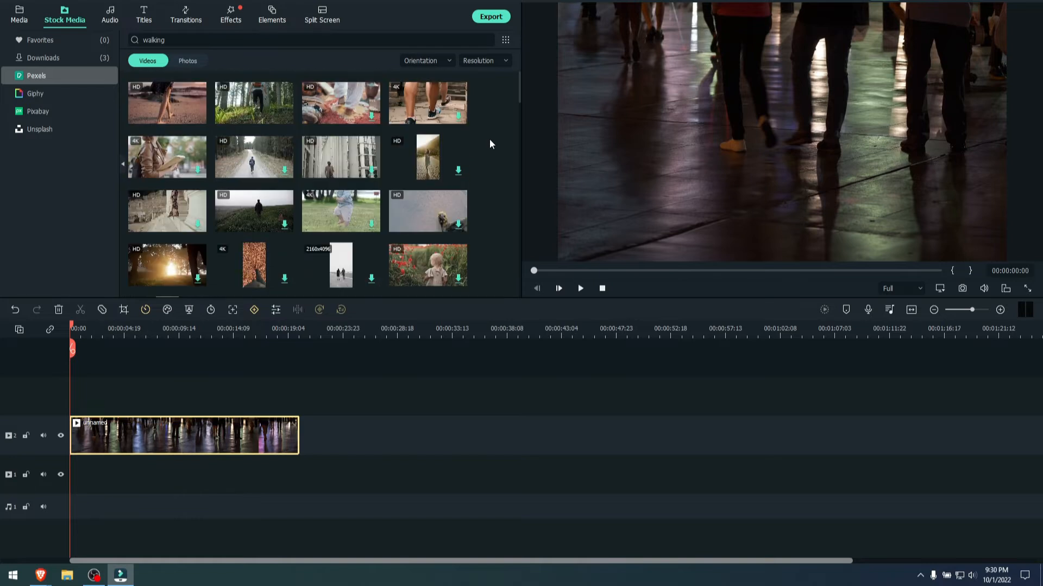
double_click(140, 40)
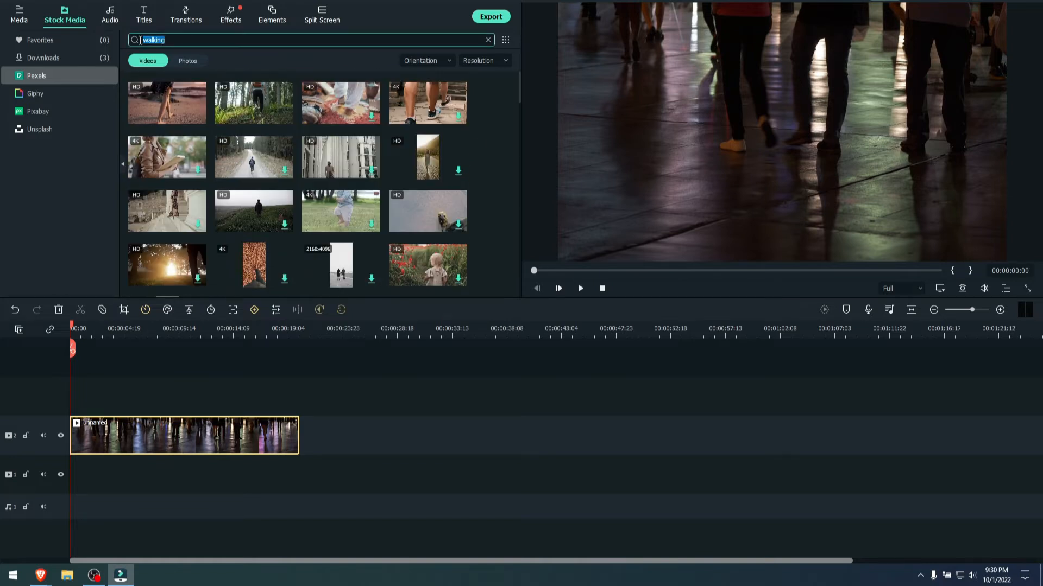
text(street)
key(Return)
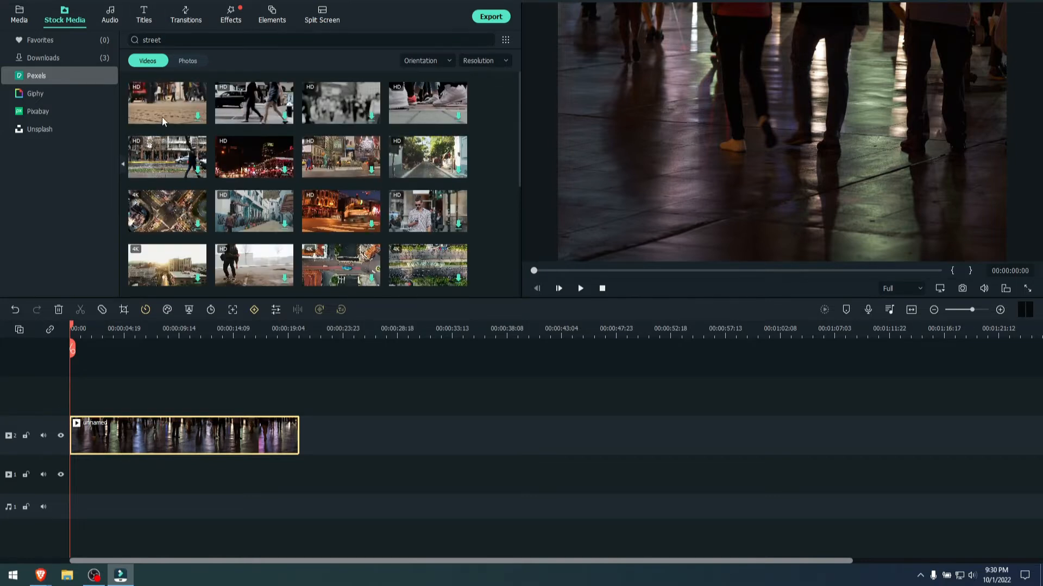
click(429, 103)
drag(429, 103, 302, 431)
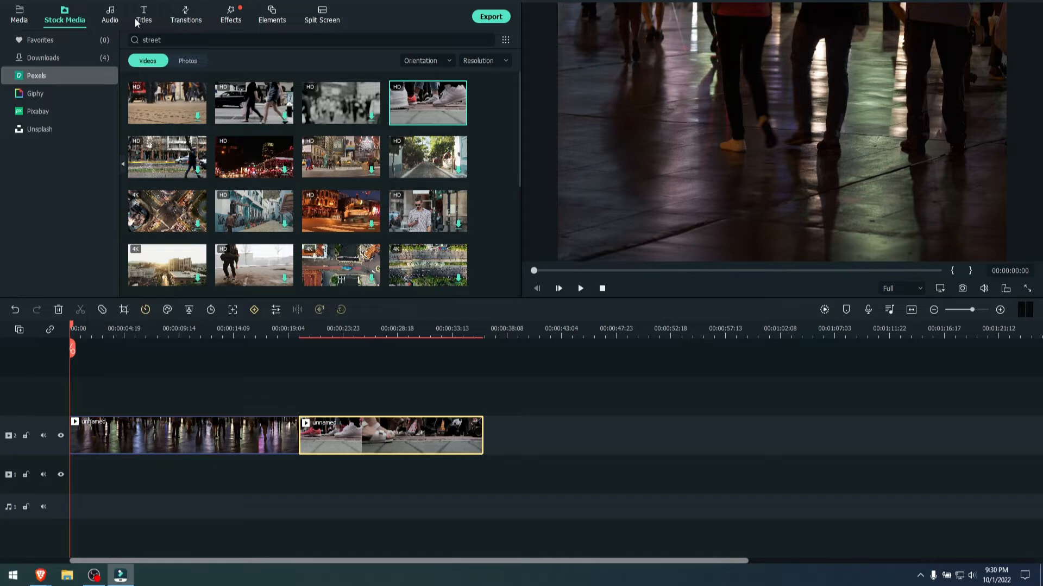
- Apply Beam Transition 5 between the two video clips and play back the transition
click(190, 16)
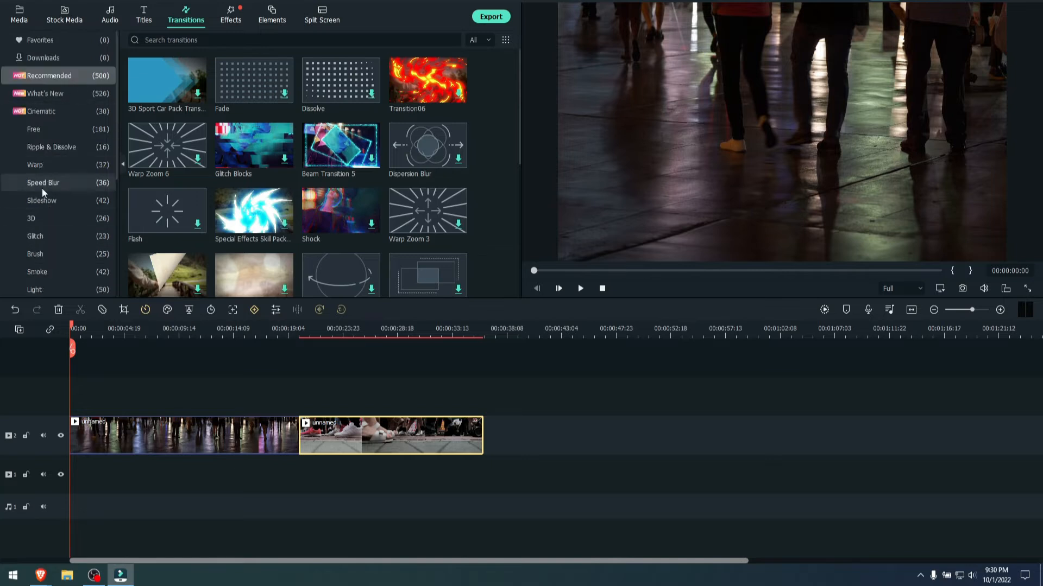
click(319, 156)
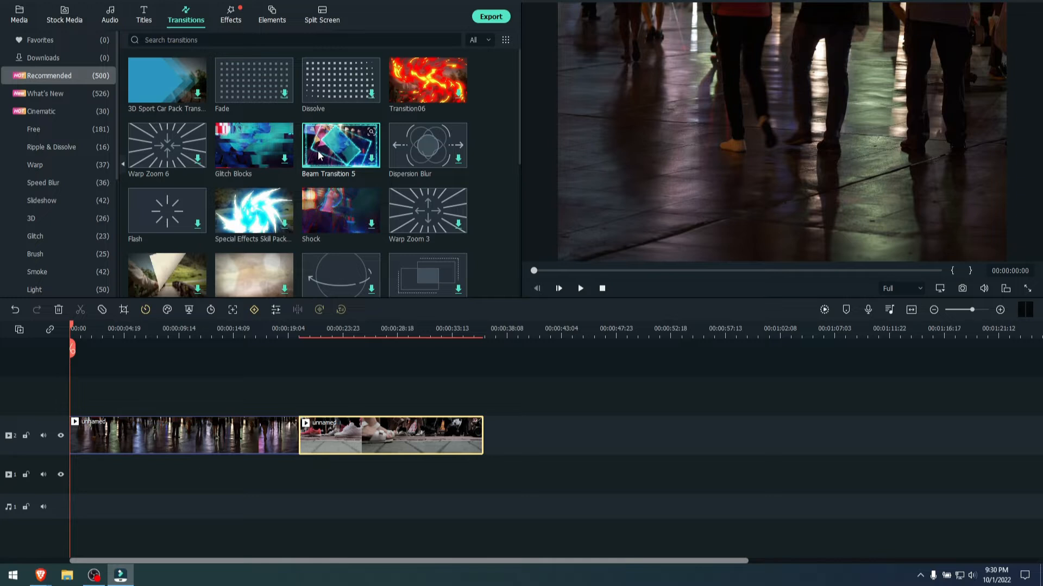
drag(319, 156, 295, 442)
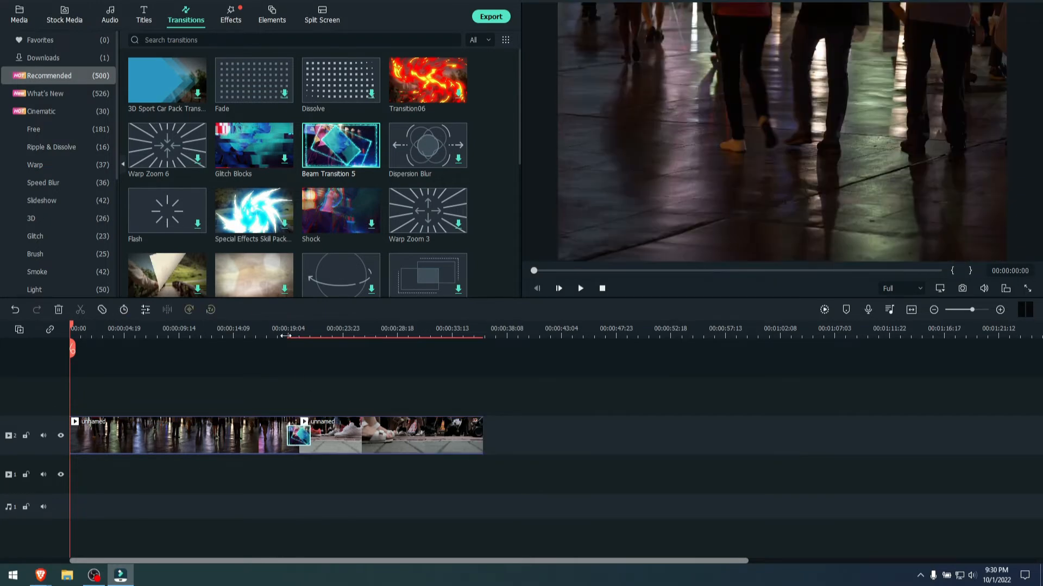
click(279, 331)
click(579, 288)
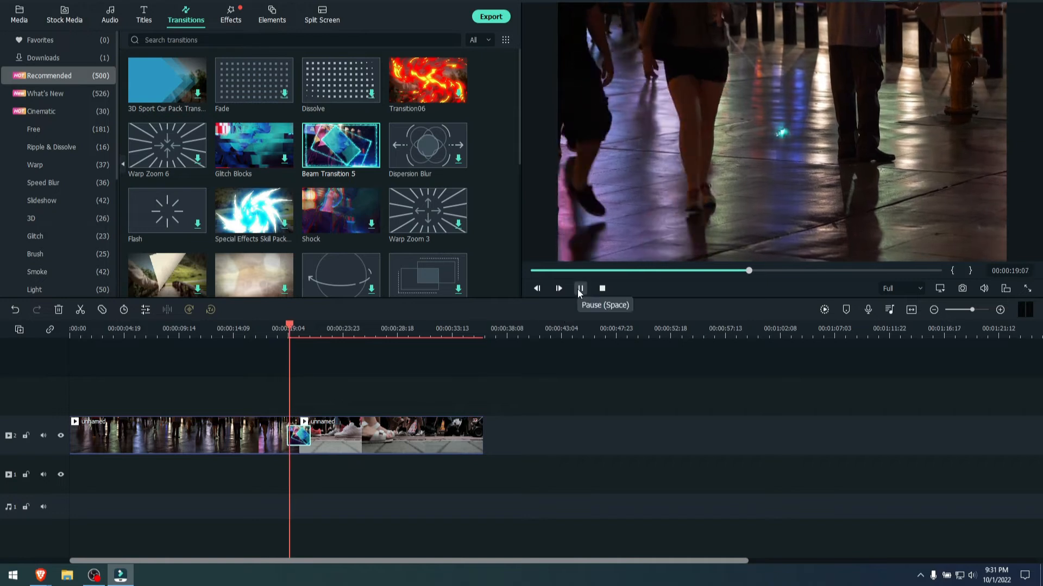
click(579, 289)
- Browse the recommended transitions and the 3D and Slideshow transition categories
scroll(465, 209, down, 5)
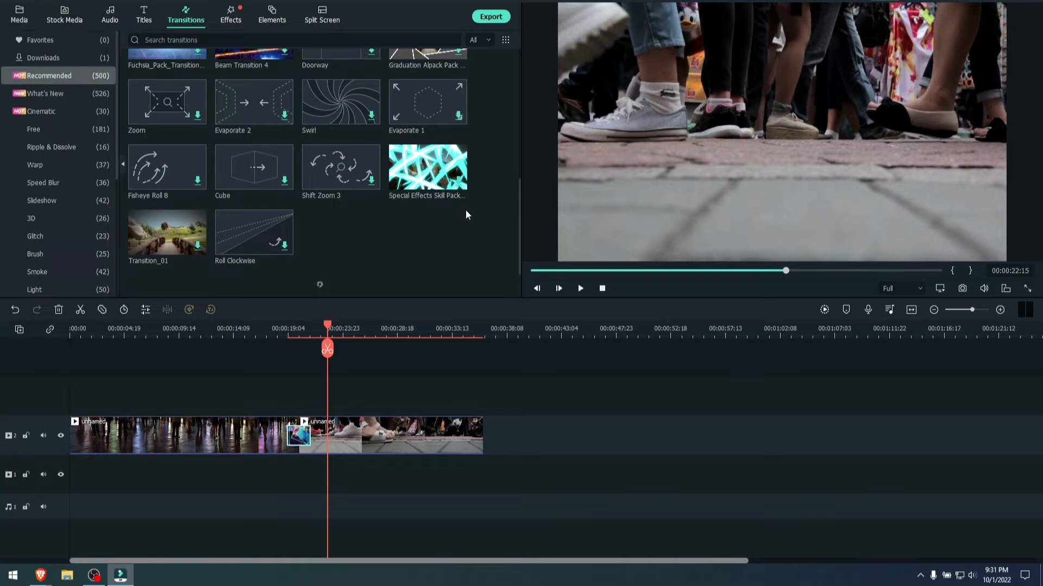
click(22, 218)
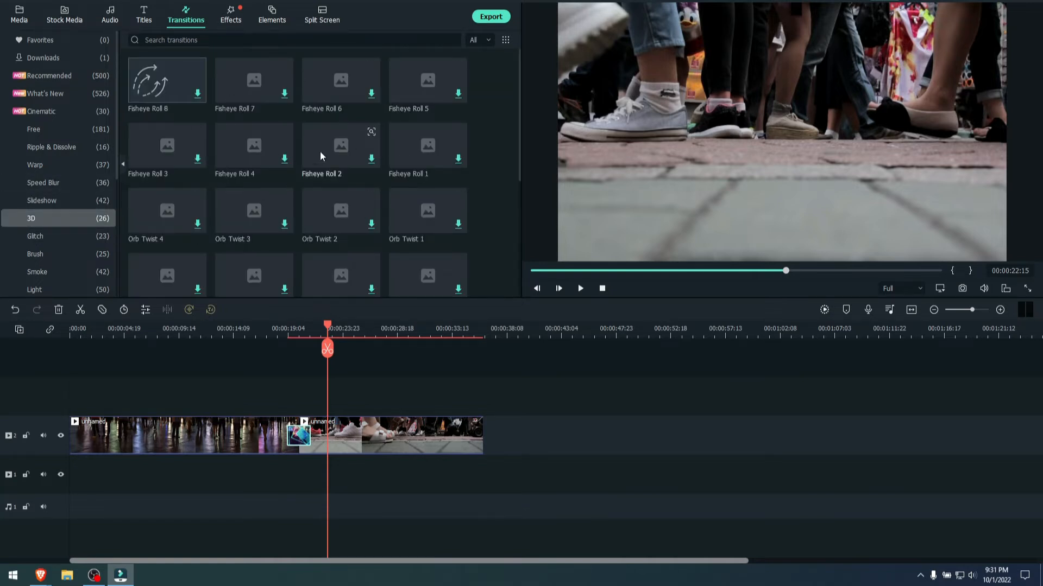
click(52, 201)
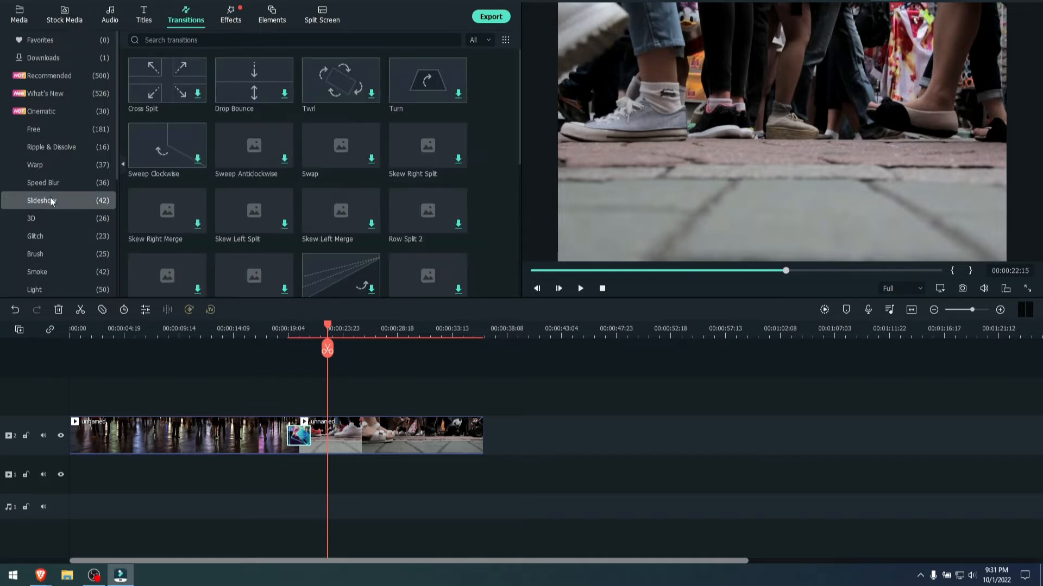
- Preview the recommended music track "Blue city lights" and add it to the audio track at the timeline's start
click(111, 16)
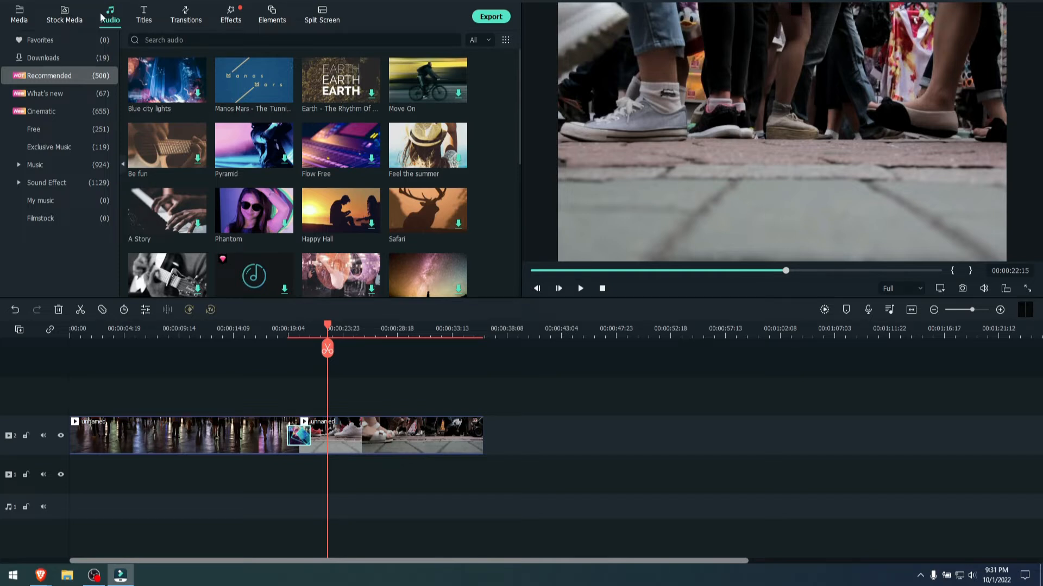
scroll(491, 155, down, 10)
scroll(477, 212, down, 10)
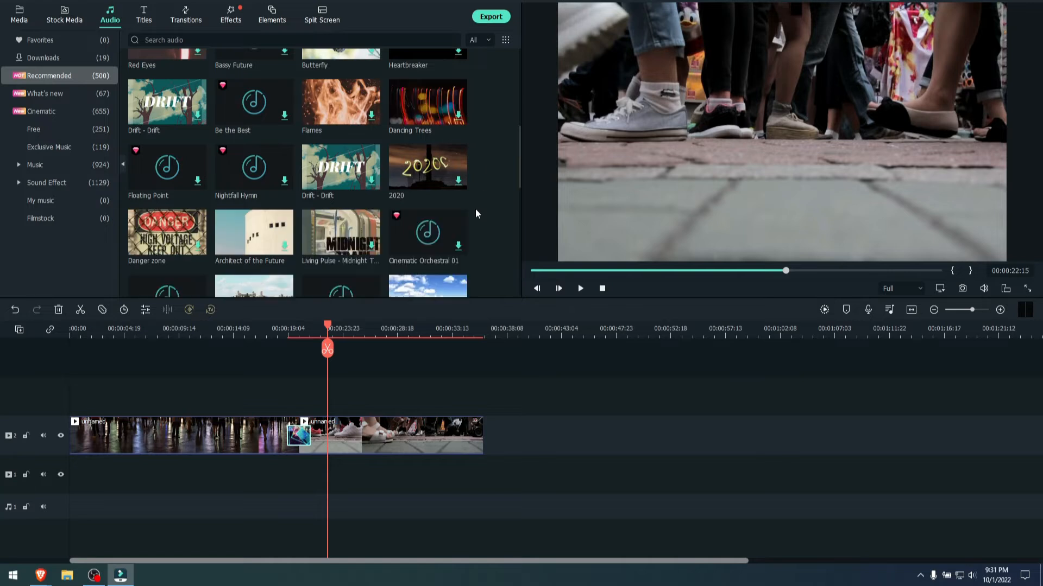
scroll(493, 188, down, 5)
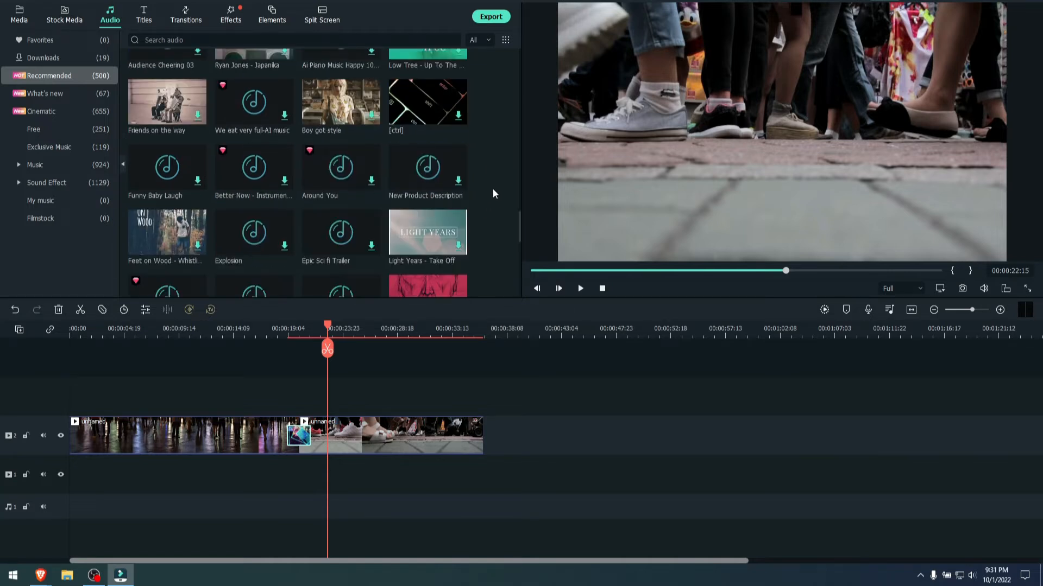
scroll(493, 188, up, 20)
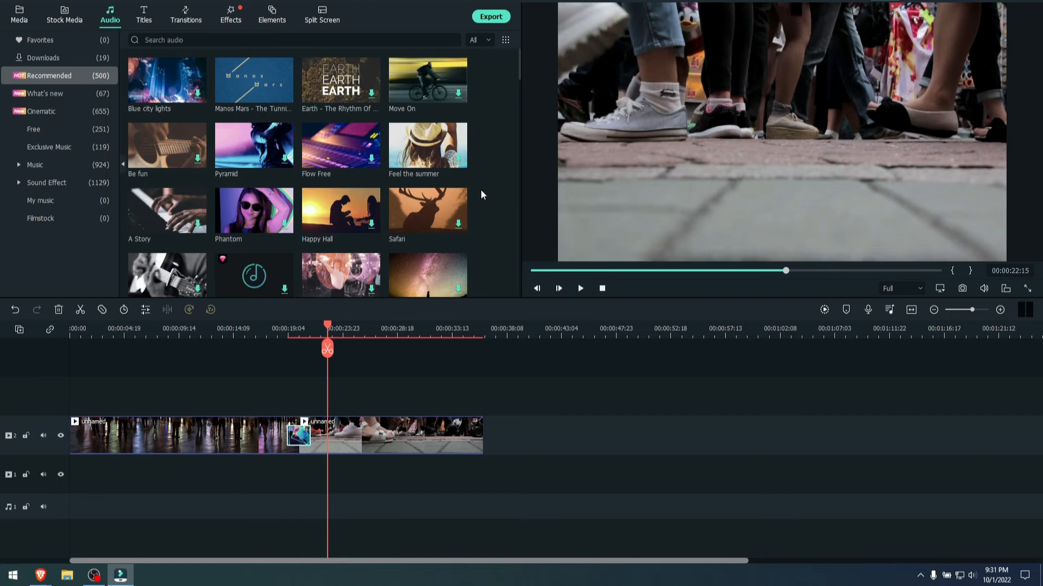
click(156, 86)
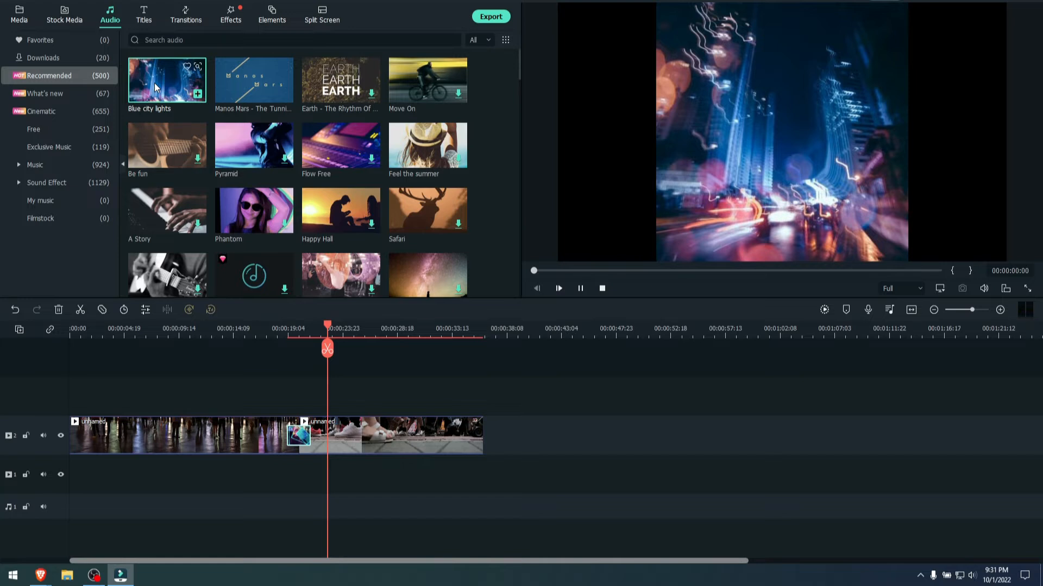
click(651, 270)
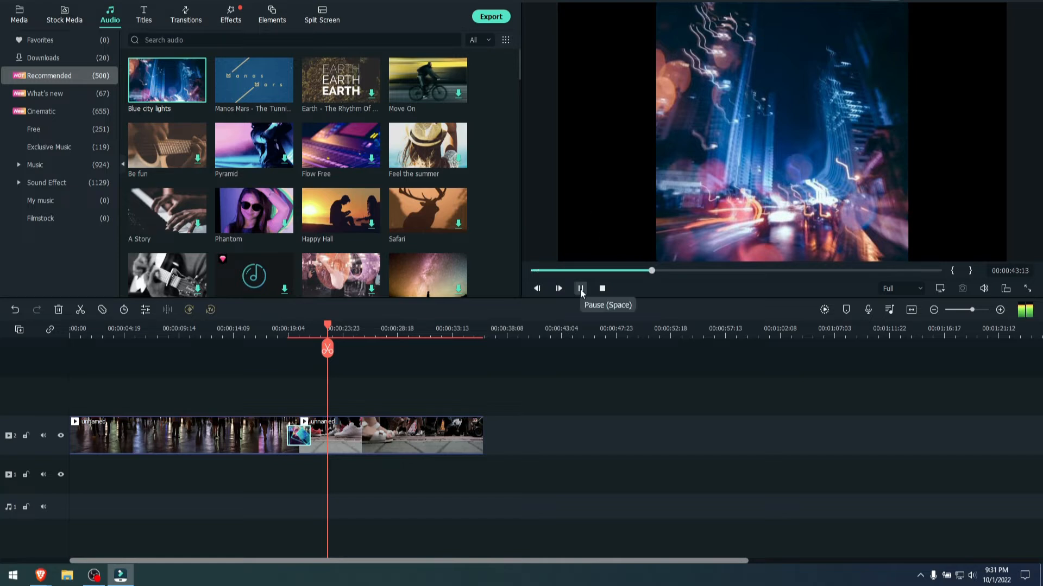
click(580, 289)
drag(167, 80, 67, 491)
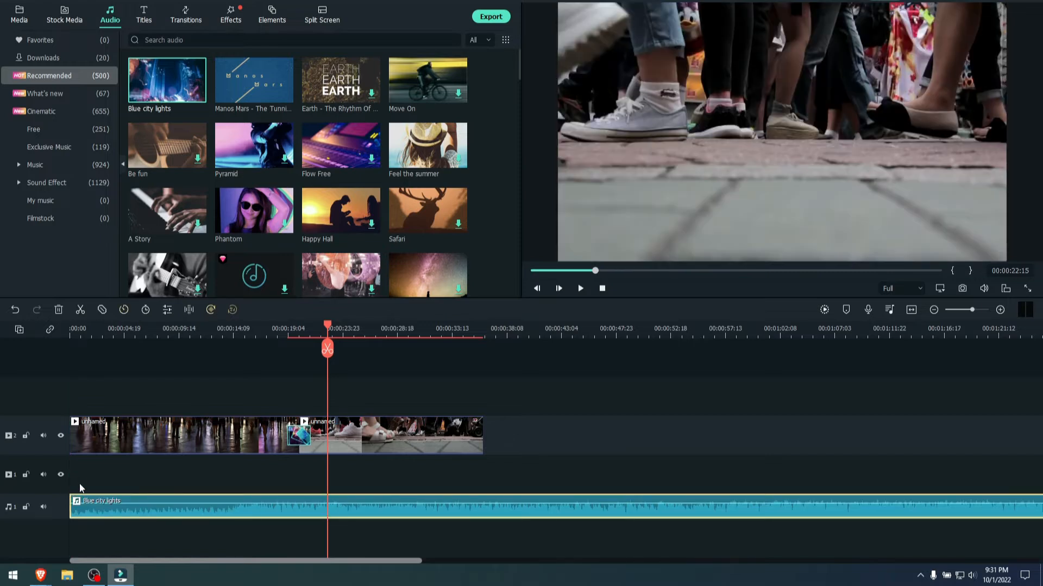
- Open the second video clip's color settings
click(380, 437)
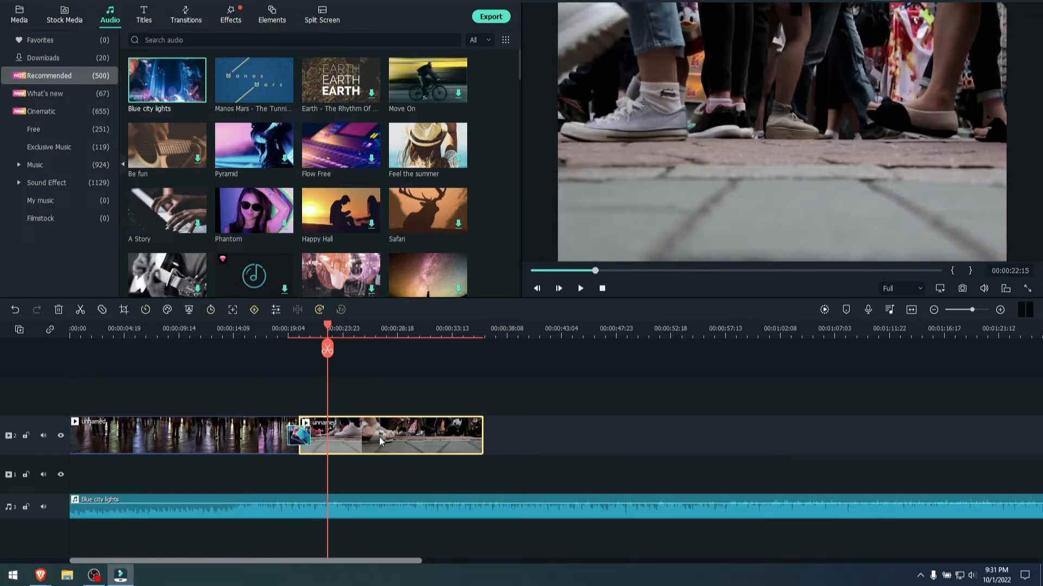
double_click(376, 423)
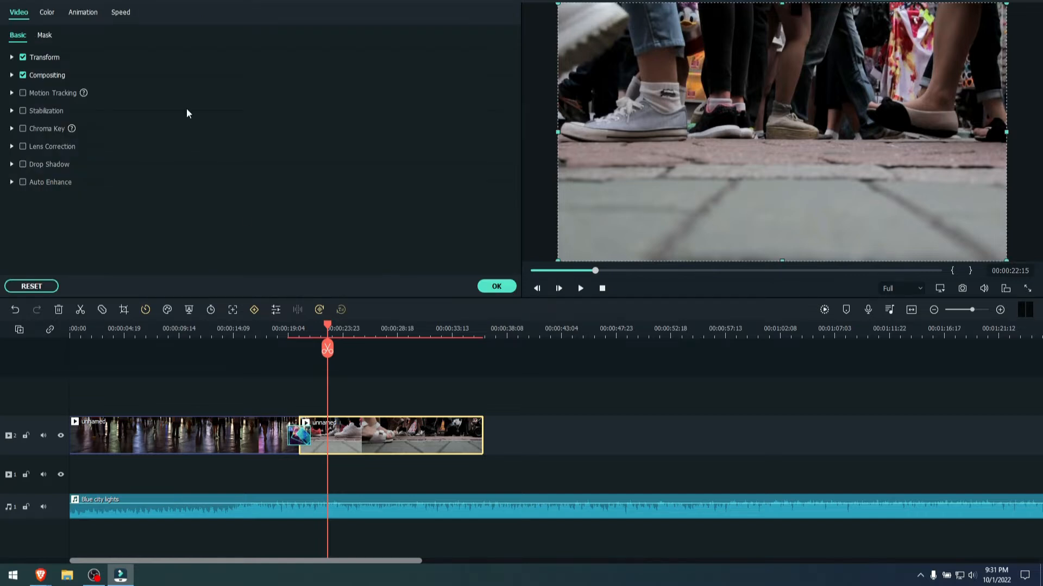
click(47, 13)
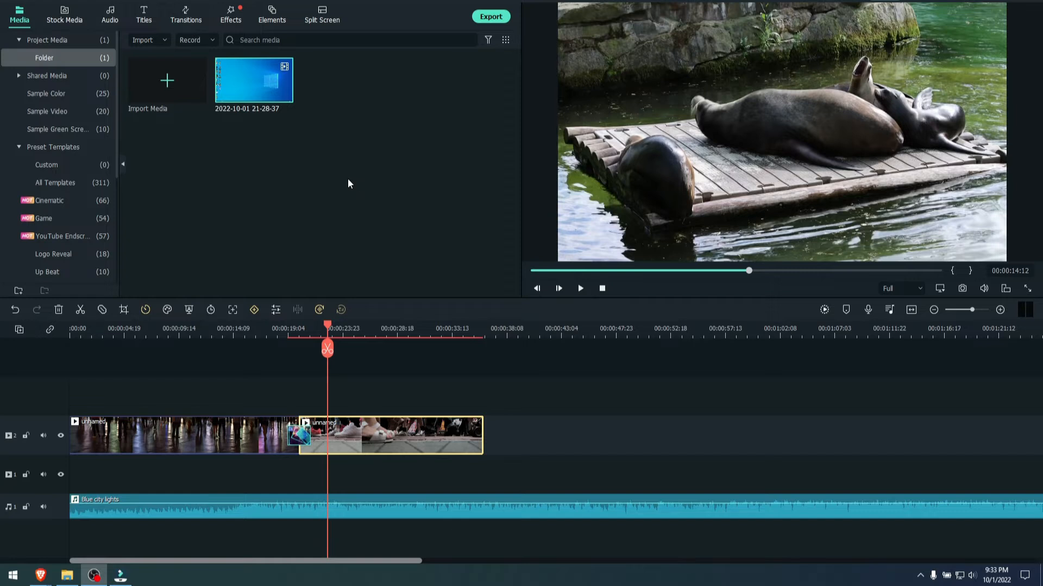
click(406, 358)
drag(242, 73, 489, 431)
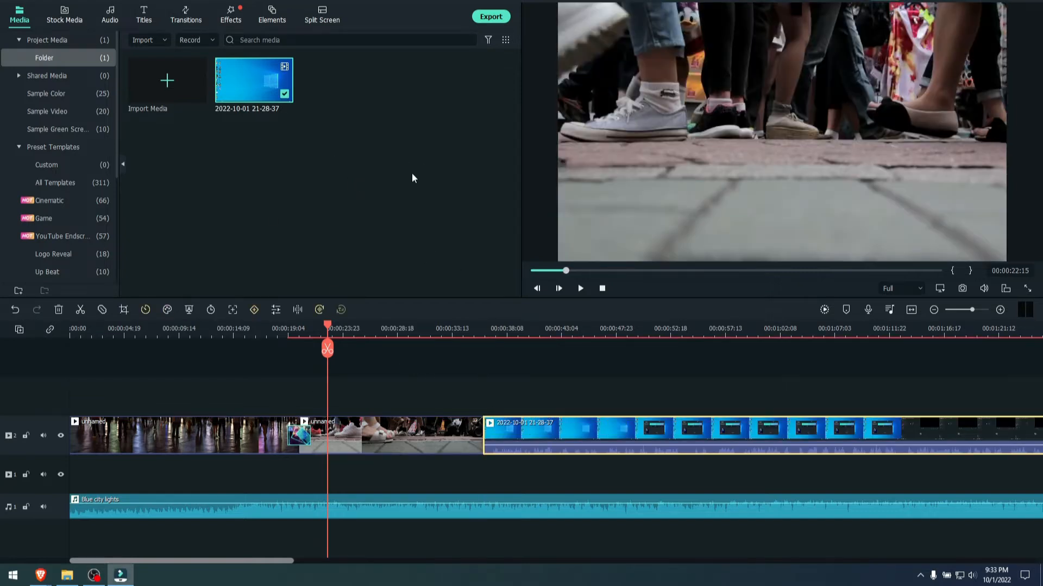
click(535, 389)
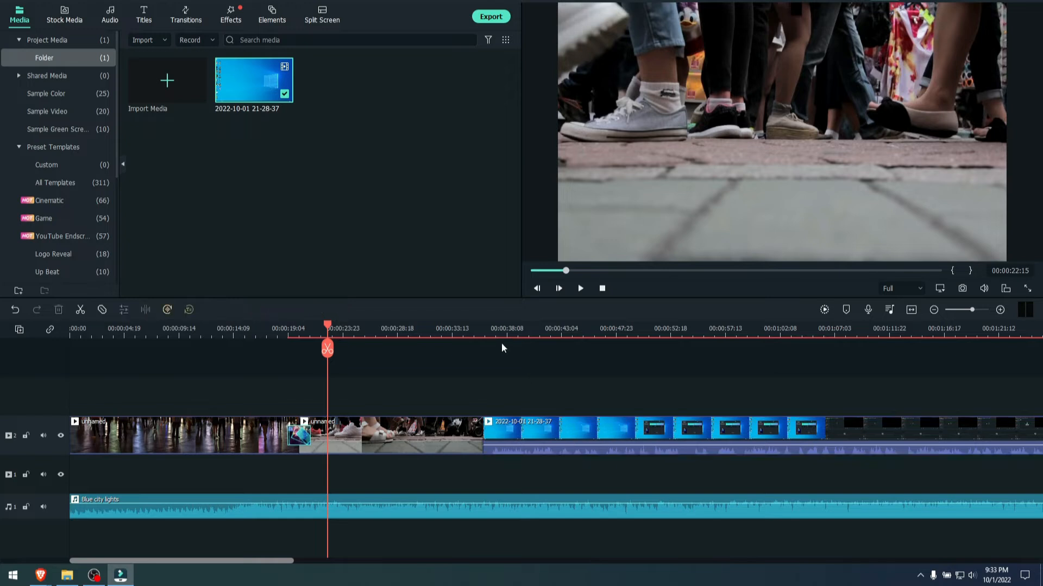
click(492, 331)
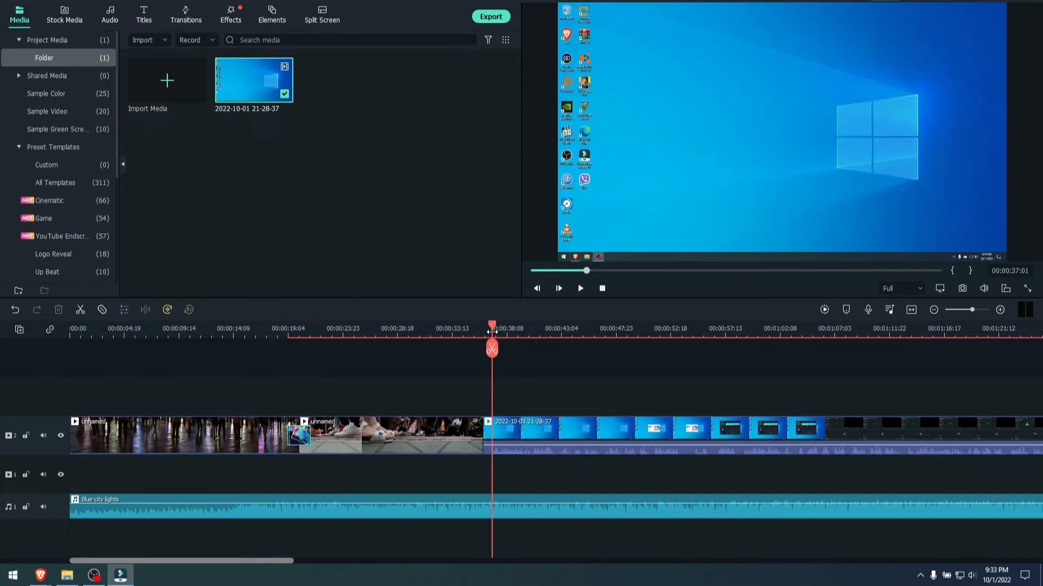
- Raise the screen recording's volume to 2.27 dB in its audio settings and play a few seconds of the result
double_click(563, 429)
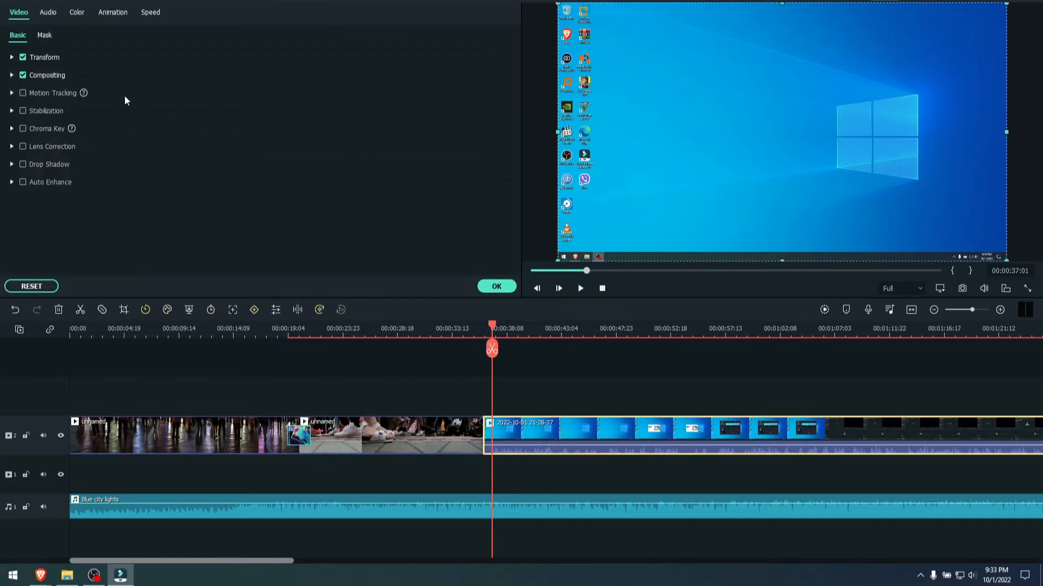
click(48, 12)
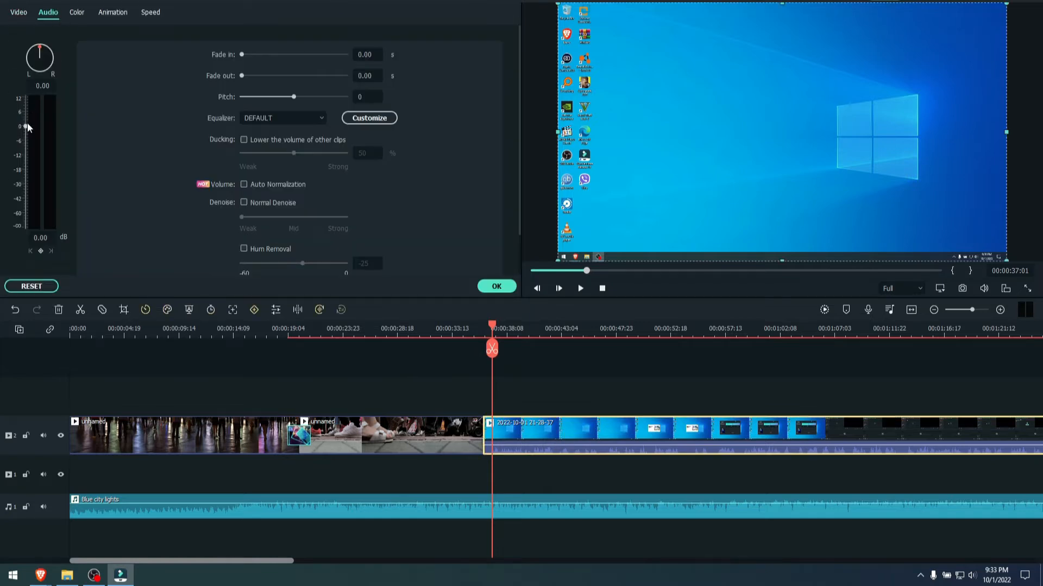
drag(25, 128, 26, 124)
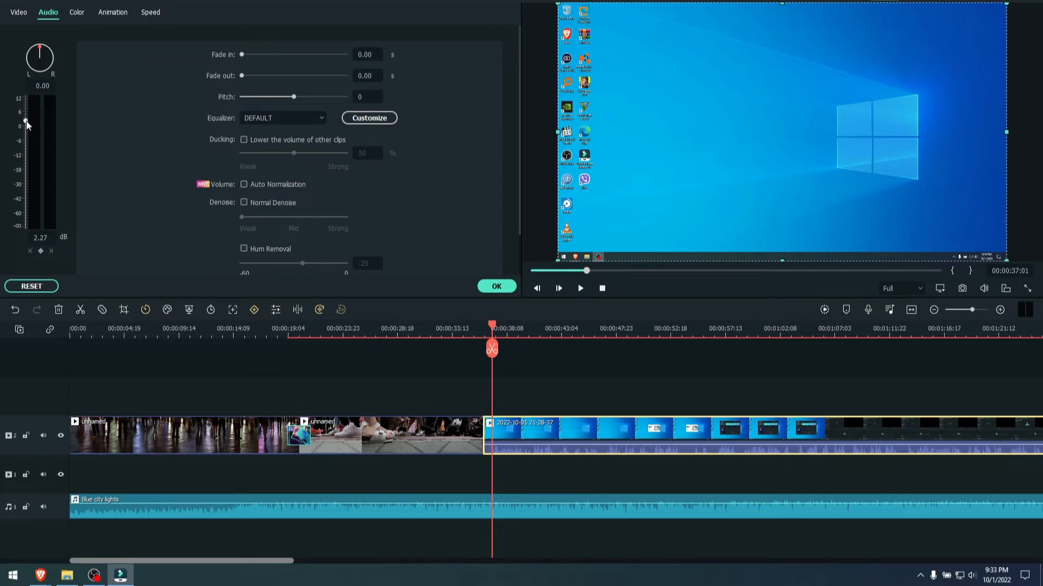
click(496, 287)
click(580, 288)
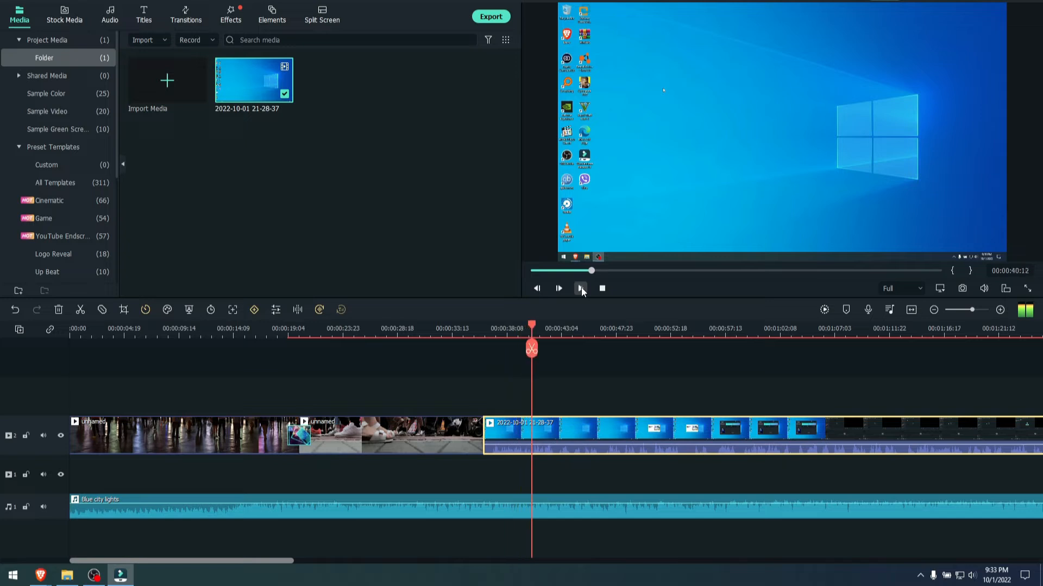
click(580, 289)
- Enable ducking on the screen recording to lower the volume of other clips, and play the section to hear it
double_click(590, 433)
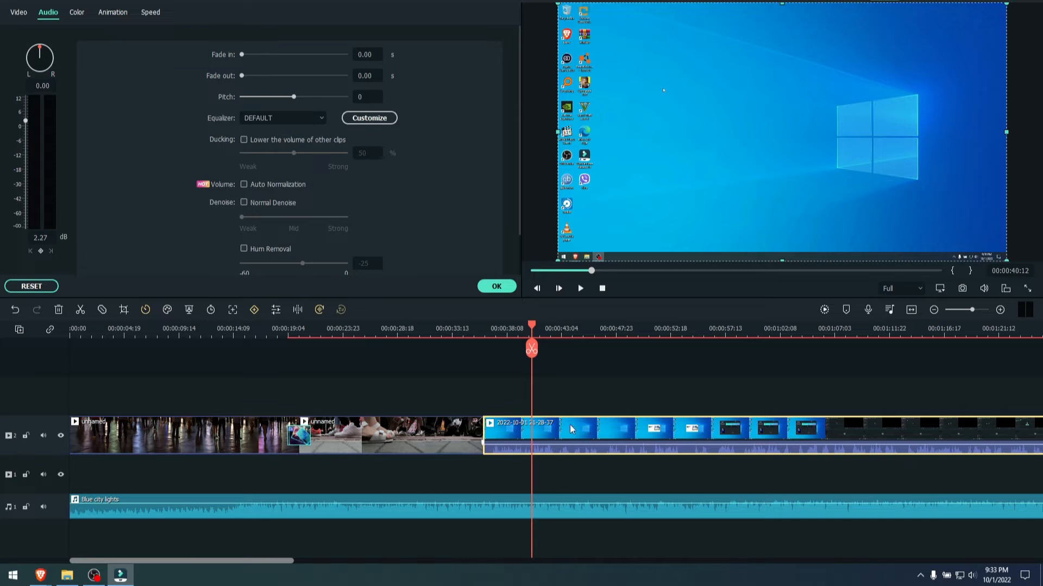
click(243, 140)
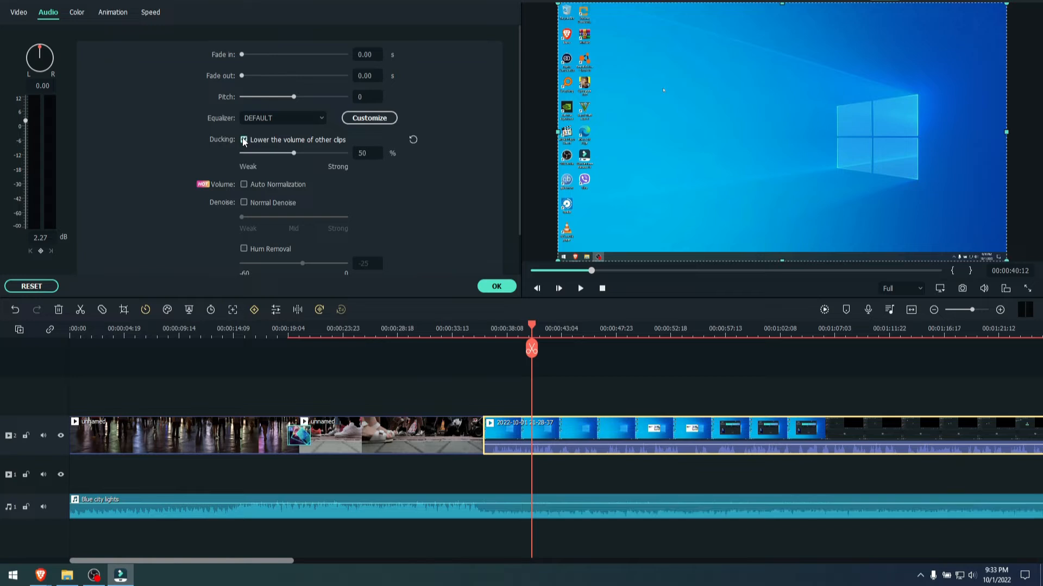
click(495, 287)
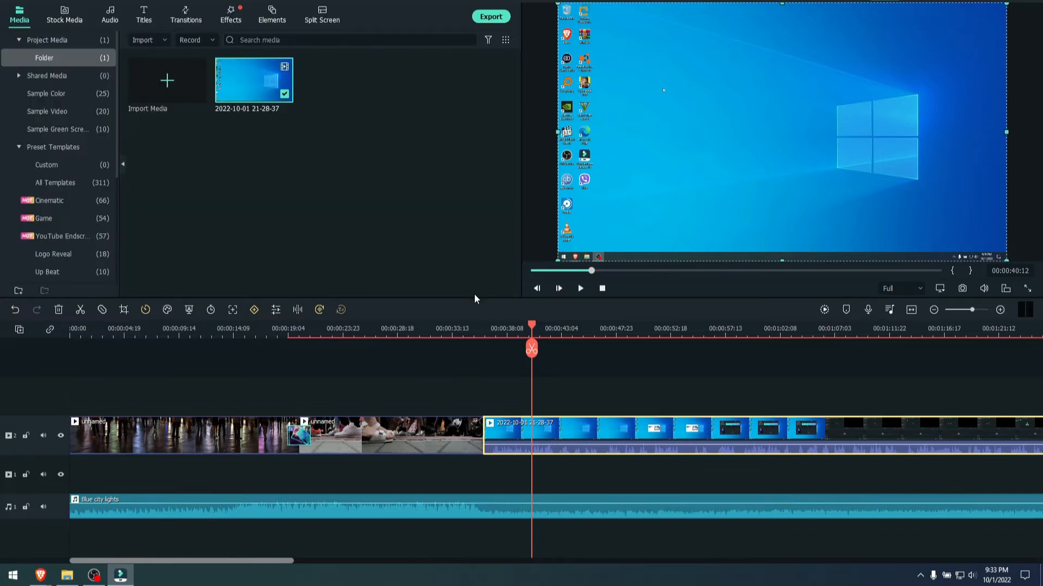
click(578, 289)
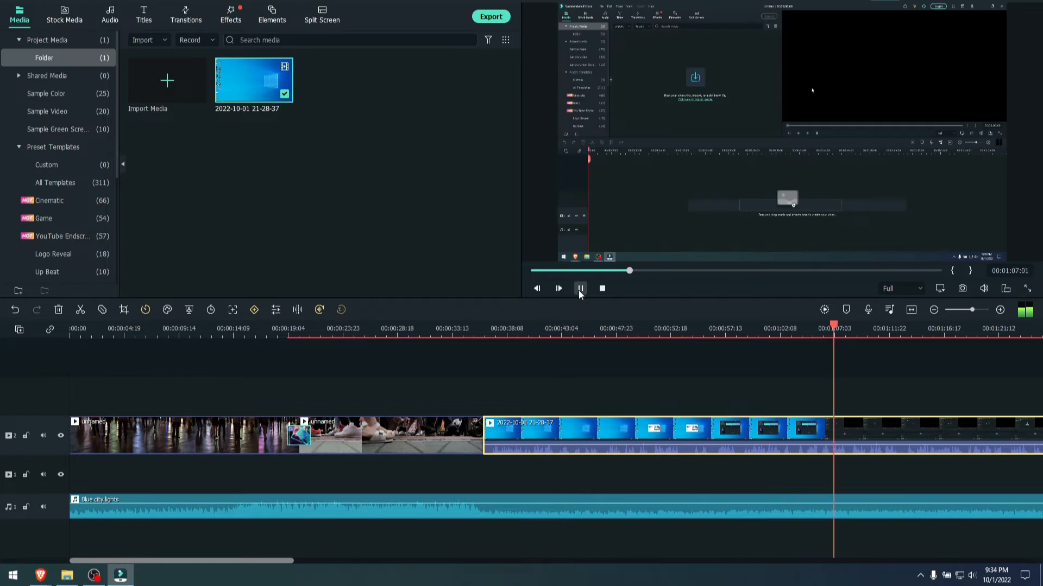
click(579, 288)
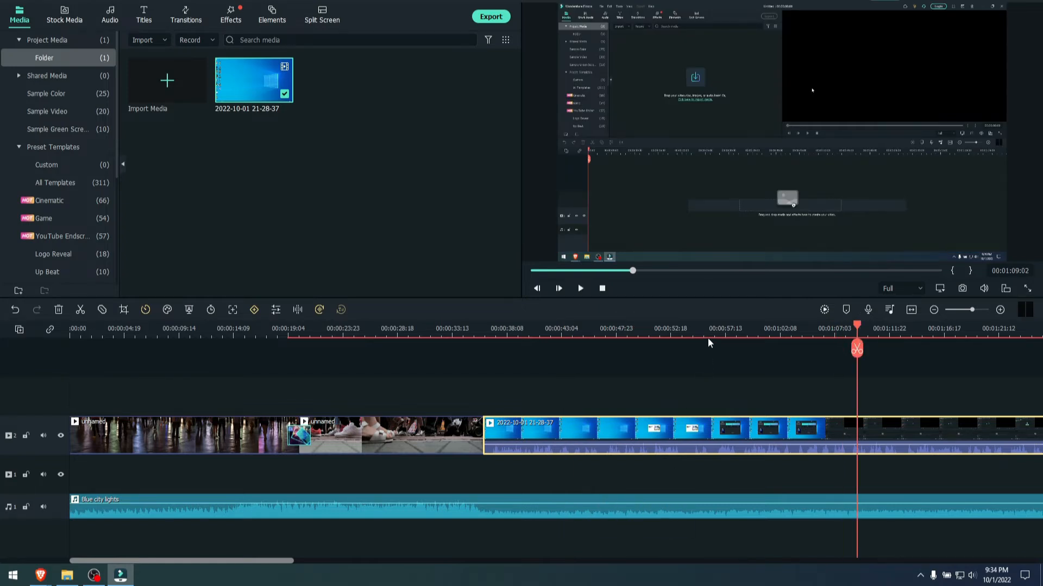
- Move the "Blue city lights" clip so it extends past the recording's end, and play across that end
drag(670, 336, 589, 327)
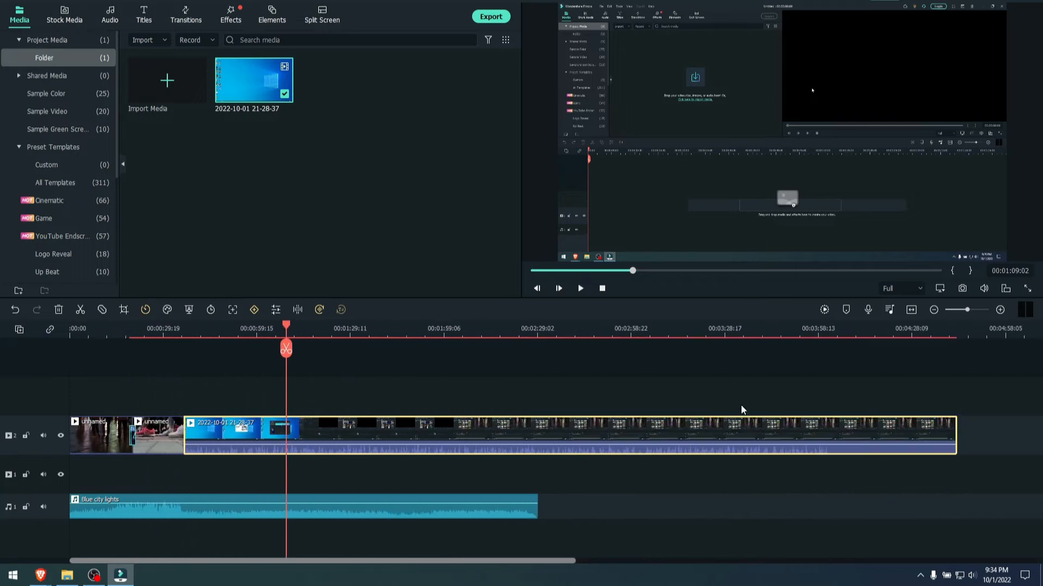
drag(373, 515, 861, 498)
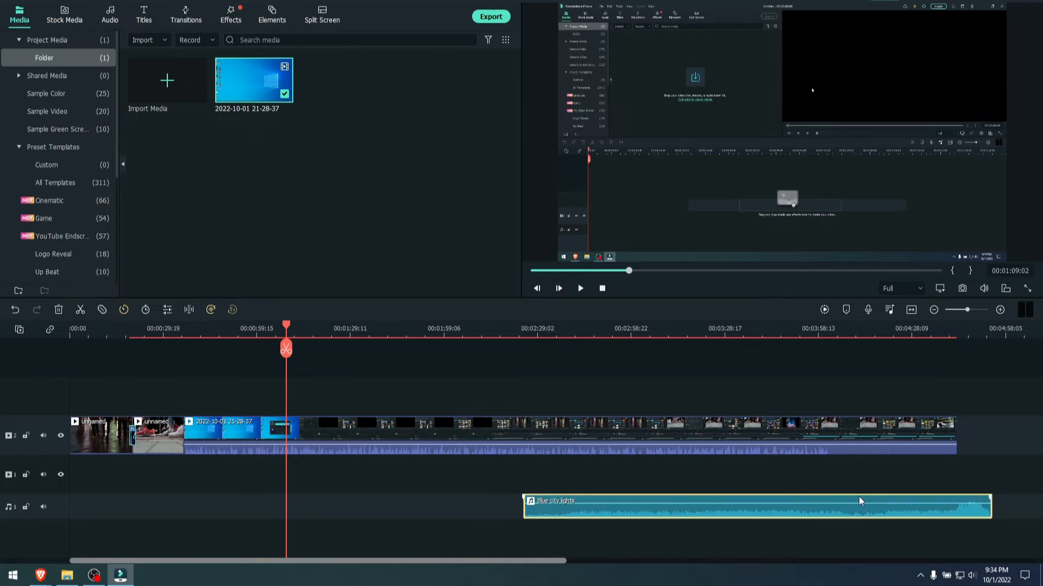
click(942, 347)
click(580, 289)
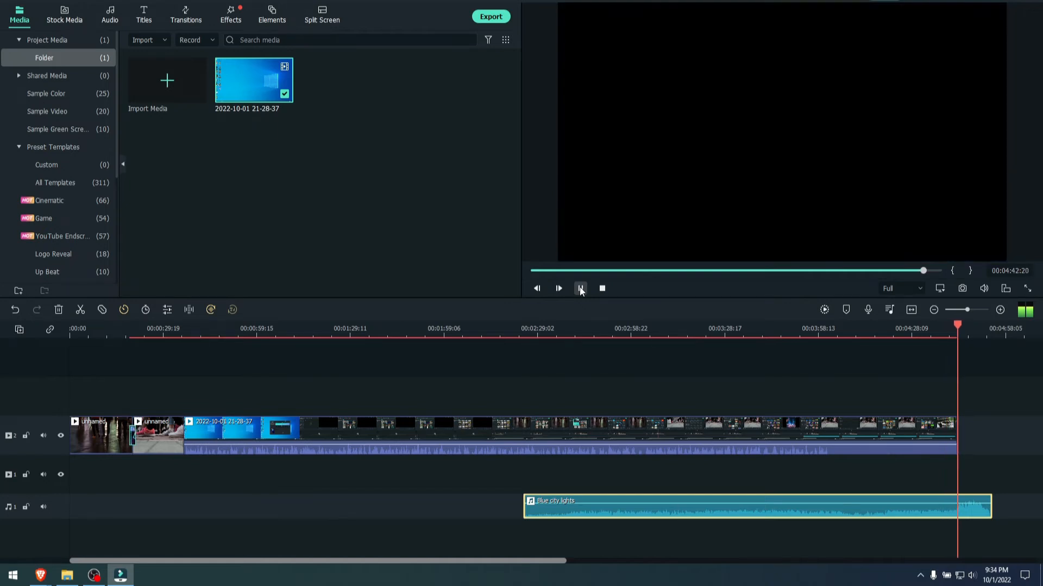
click(580, 288)
- Delete the "Blue city lights" music and the screen recording from the timeline
key(Delete)
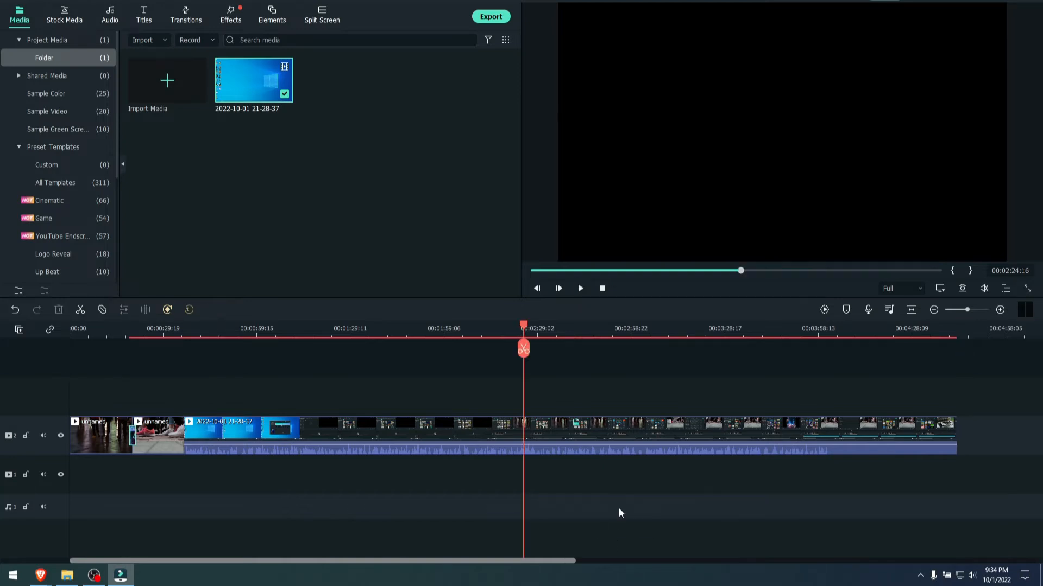
click(566, 420)
key(Delete)
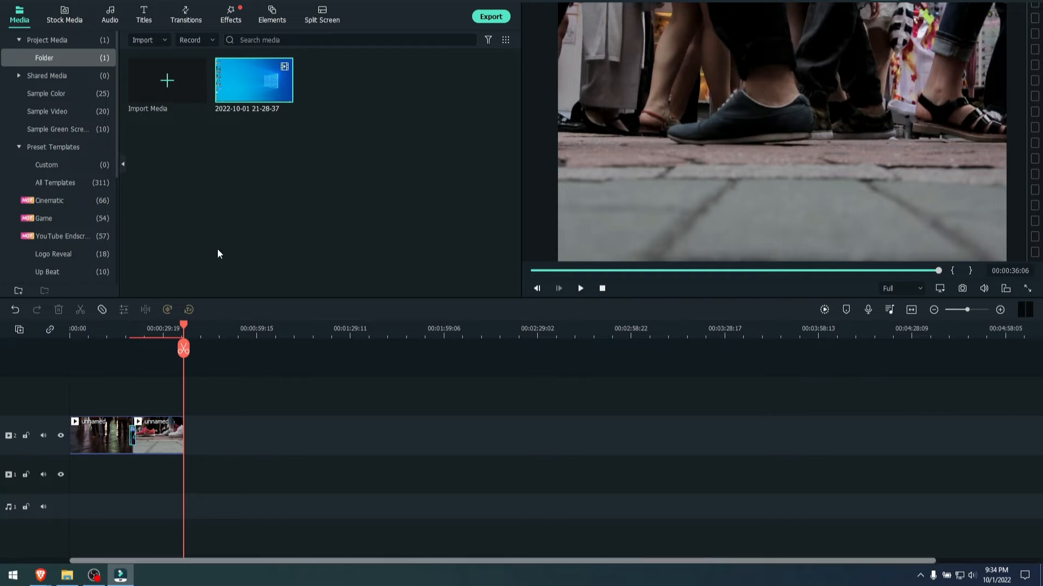
- Open the titles library and delete the two remaining video clips together from the timeline
drag(151, 330, 318, 334)
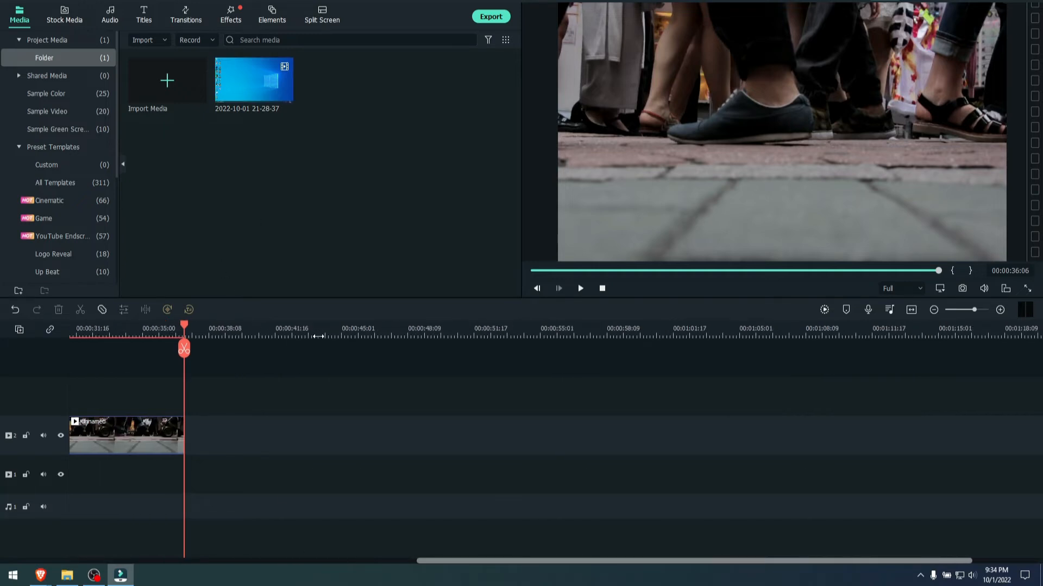
drag(524, 562, 163, 561)
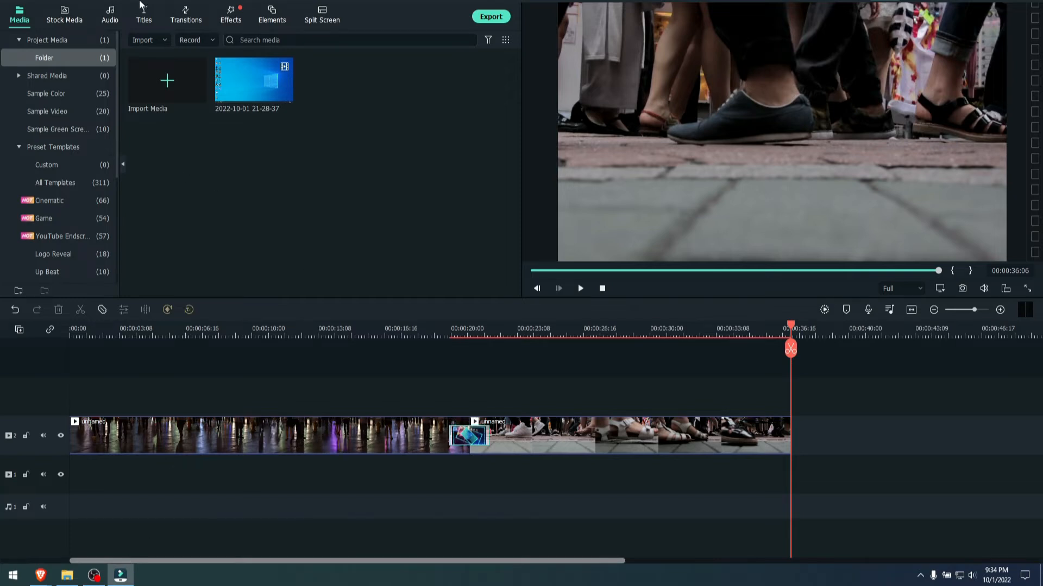
click(149, 19)
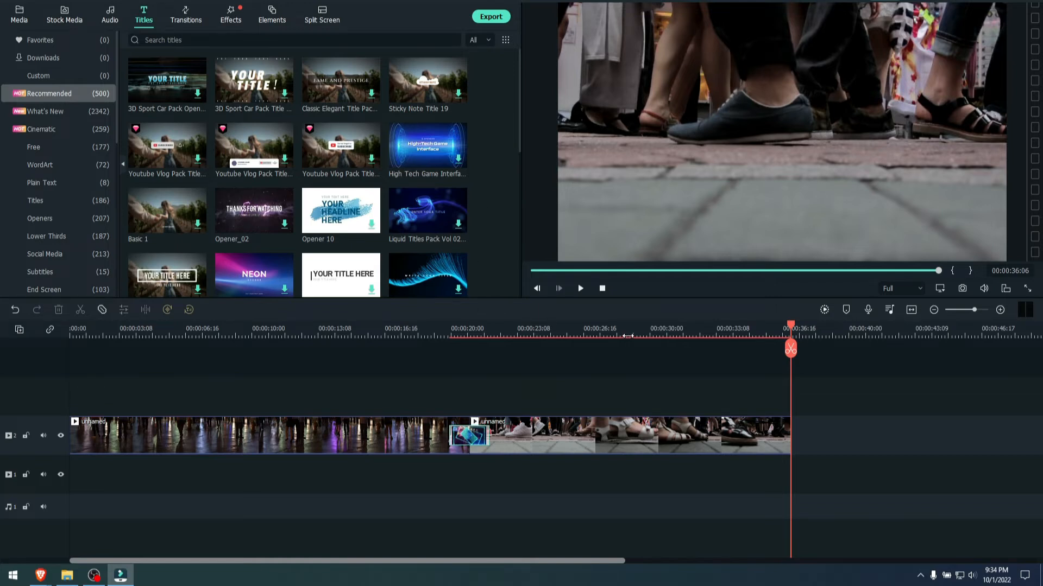
drag(552, 401, 321, 470)
key(Delete)
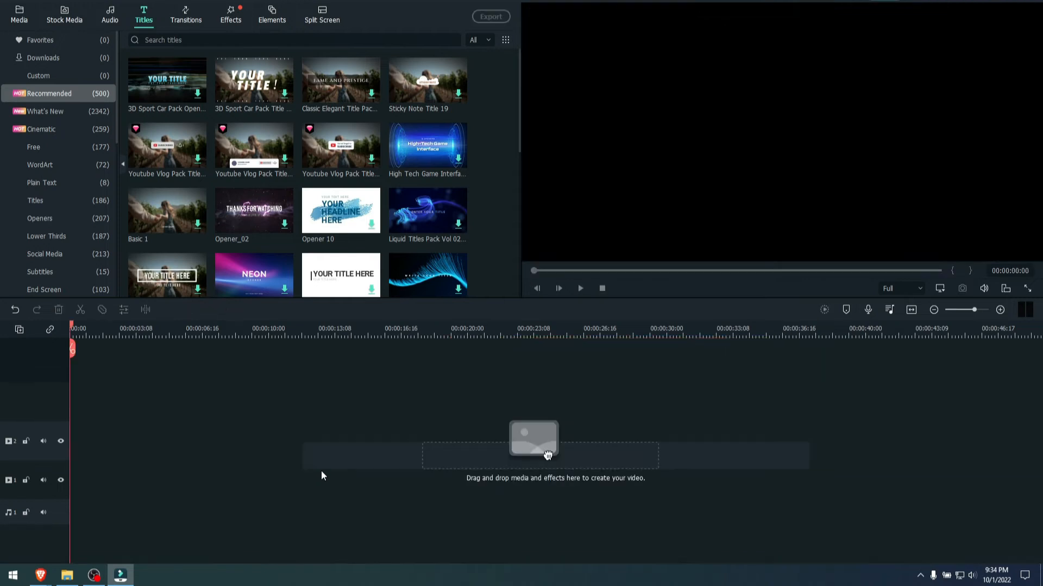
- Add the title "High Tech Game Interface Opener 03" at the start of video track 2 and play it to 00:00:02:00
click(423, 143)
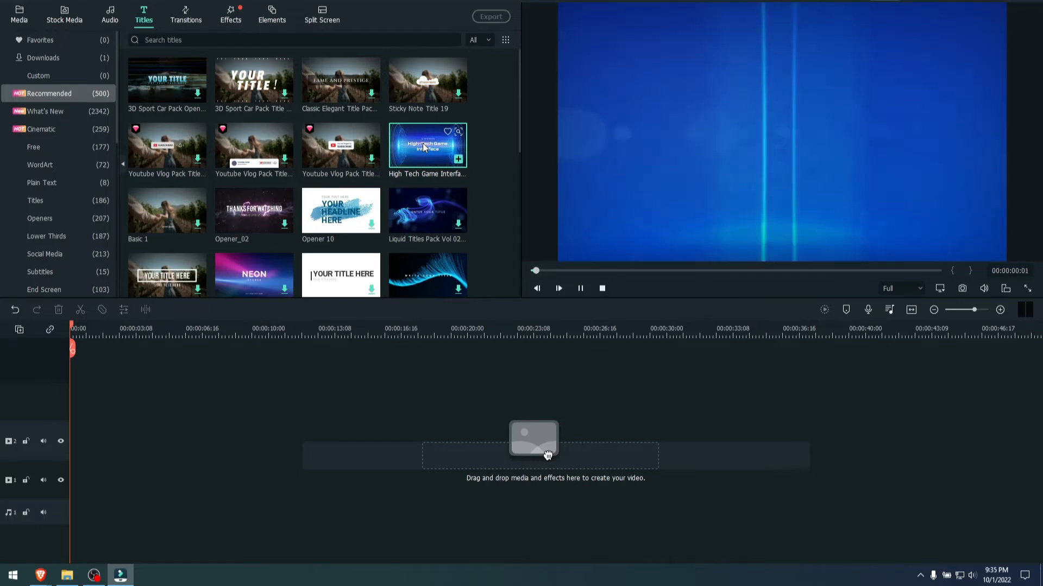
drag(422, 142, 78, 450)
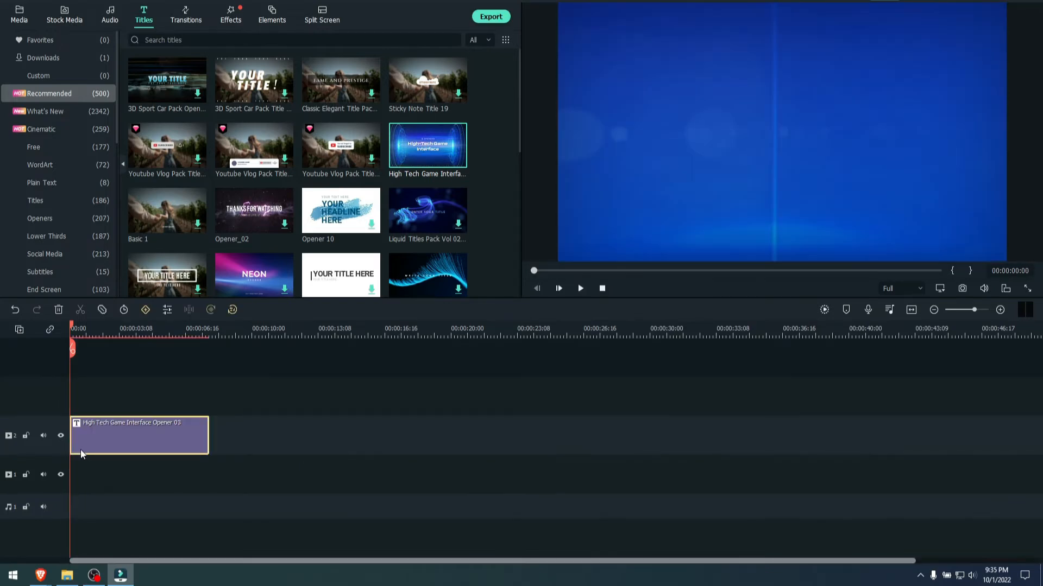
click(580, 288)
click(581, 288)
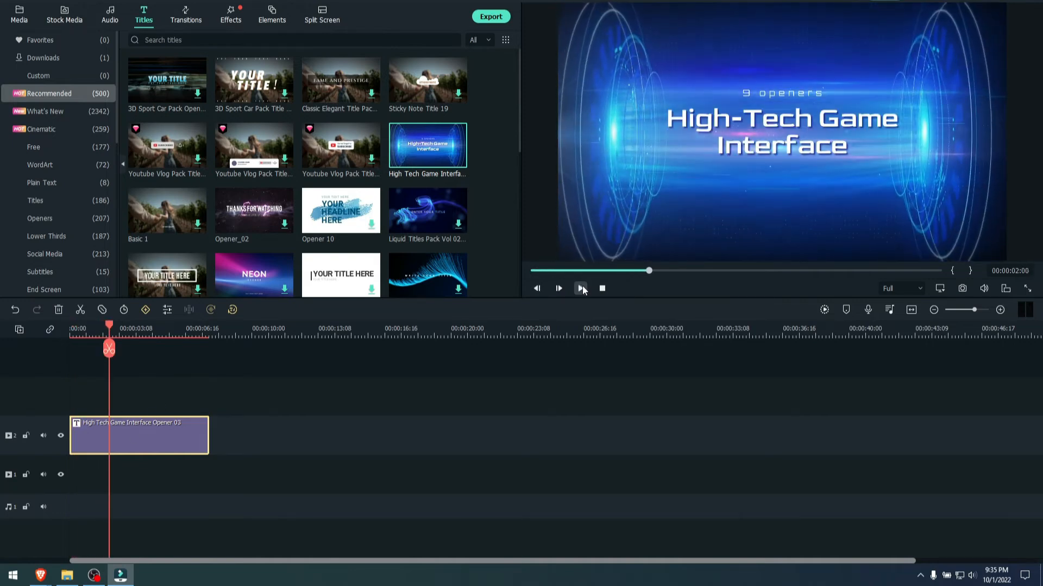
- Replace the title's two main lines with "OMNITECH" and "VIDEOS", and the small upper line with "WELCOME TO"
double_click(763, 121)
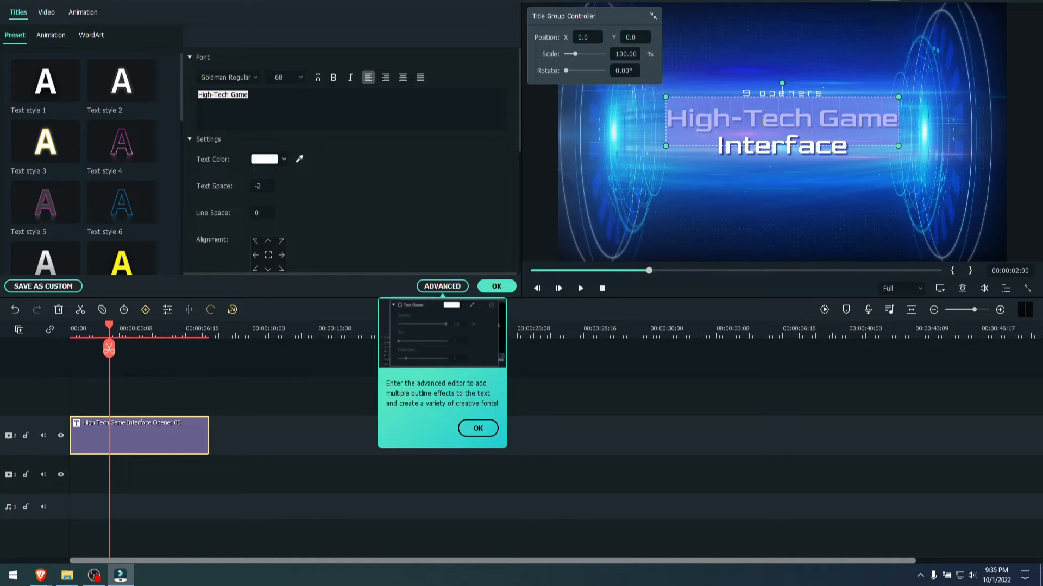
click(478, 429)
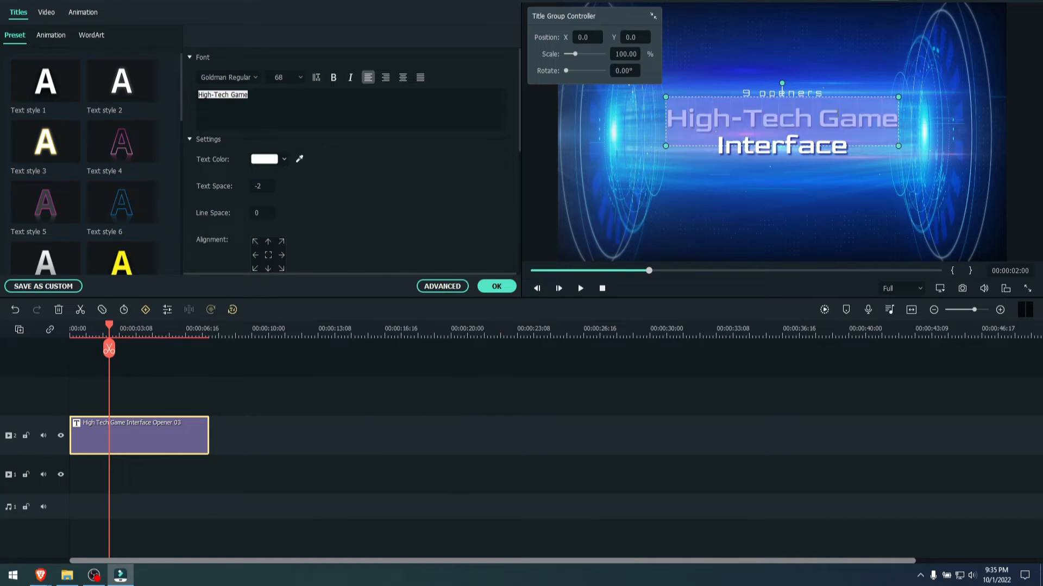
text(OMNITECH)
double_click(774, 148)
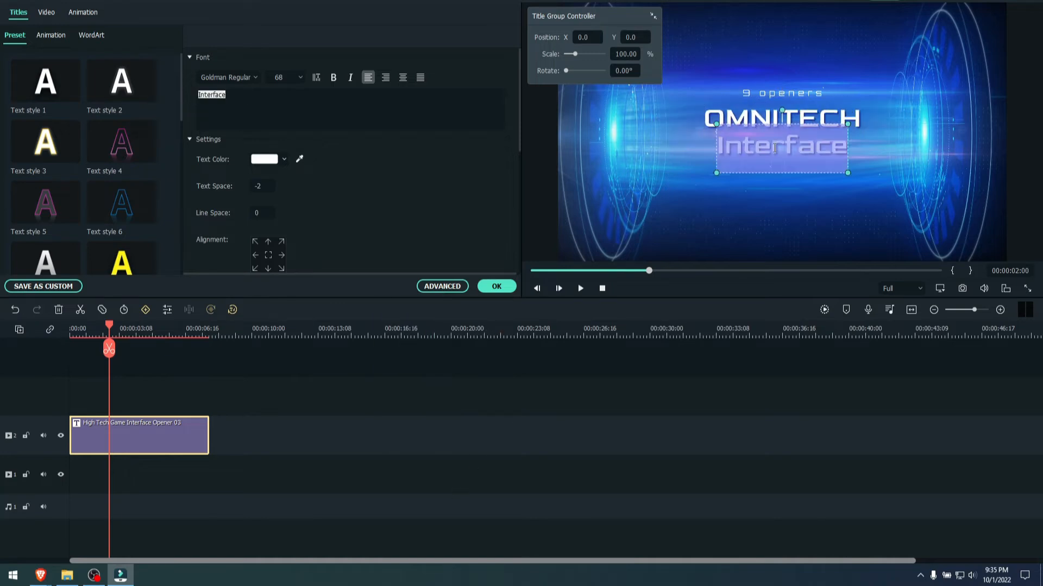
text(VIDEOS)
double_click(782, 93)
text(WELCOME TO)
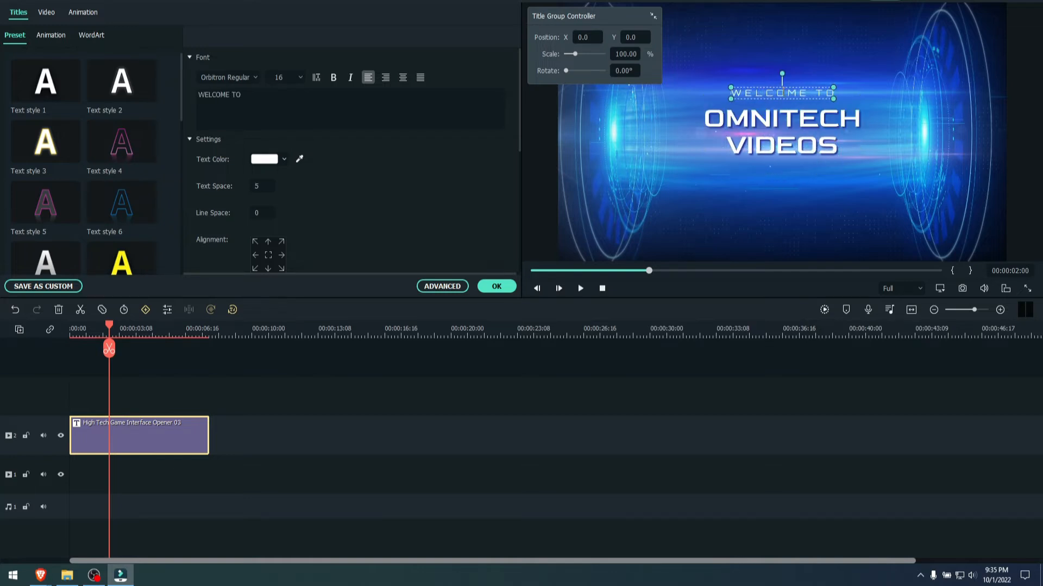
click(704, 157)
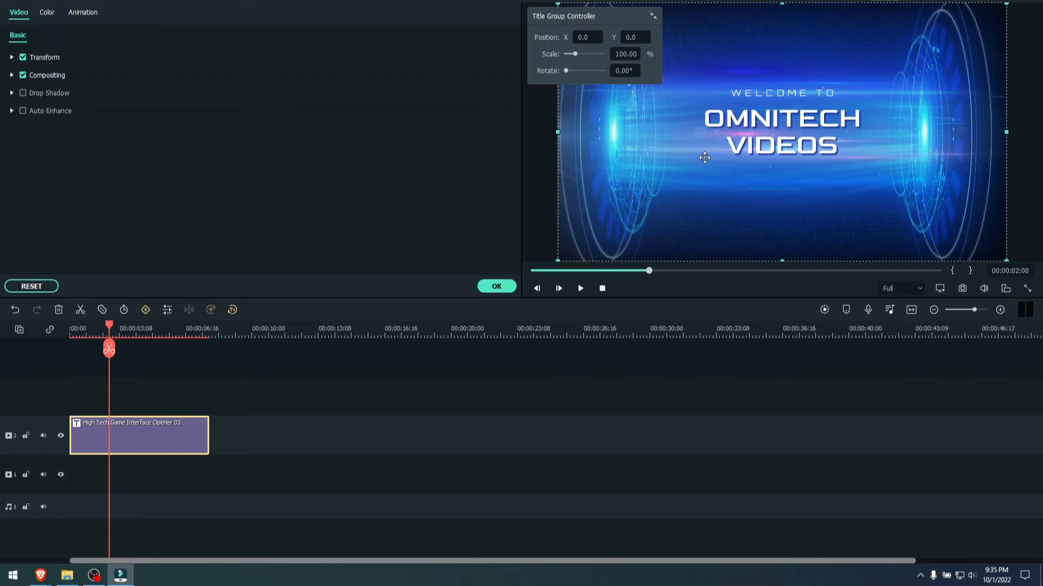
- Remove the word "VIDEOS" from the title and apply the text changes
double_click(765, 145)
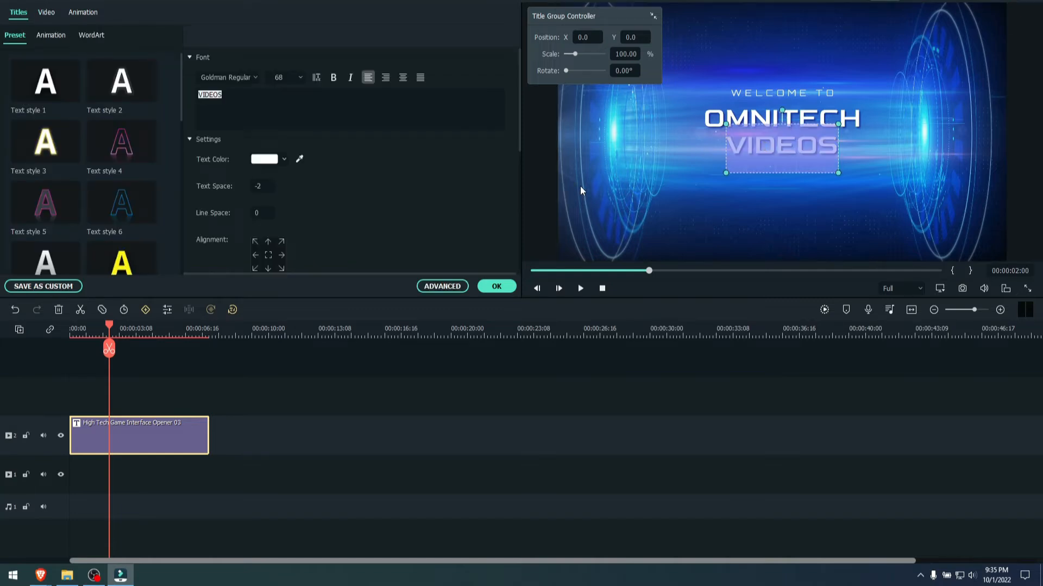
key(BackSpace)
click(496, 286)
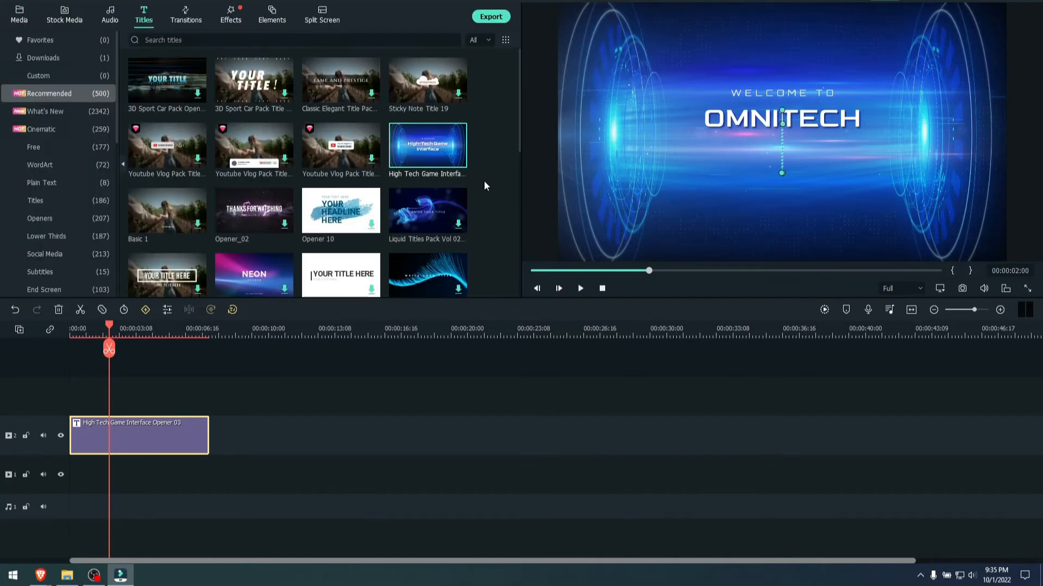
- Move the "OMNITECH" and "WELCOME TO" lines down toward the frame's vertical center and preview the title
drag(758, 118, 758, 153)
drag(759, 97, 759, 128)
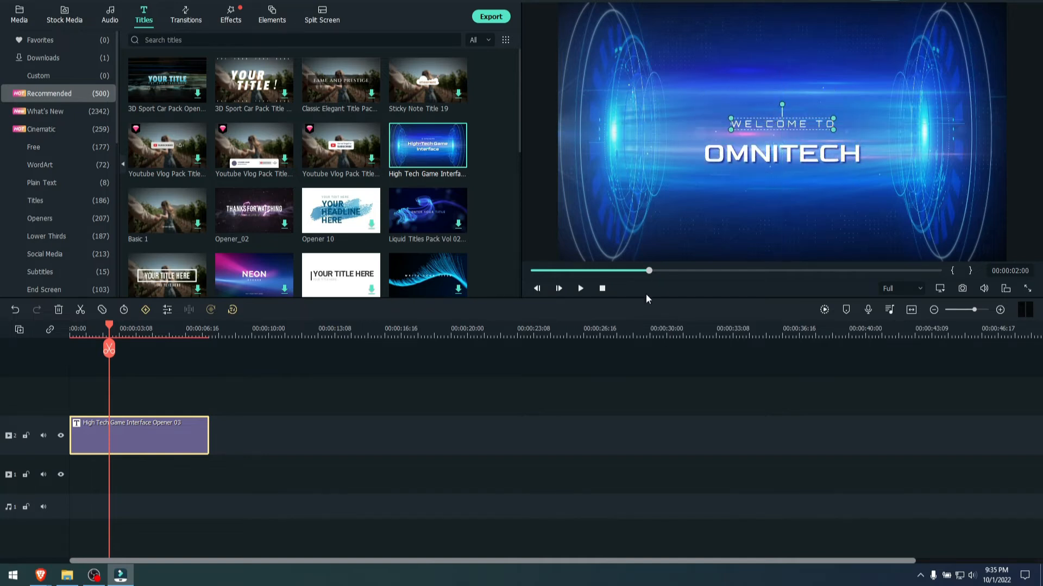
click(581, 288)
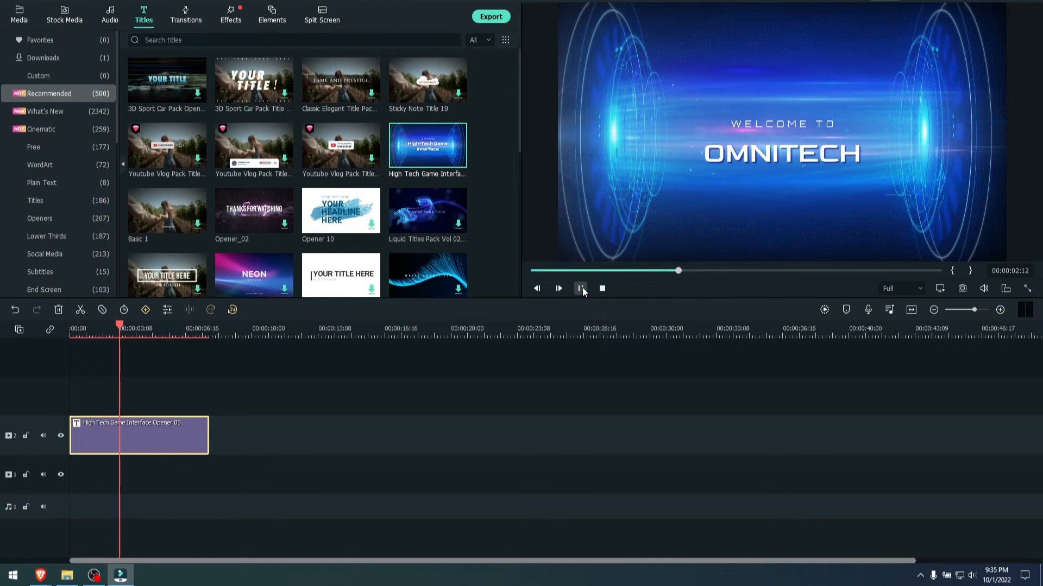
click(582, 288)
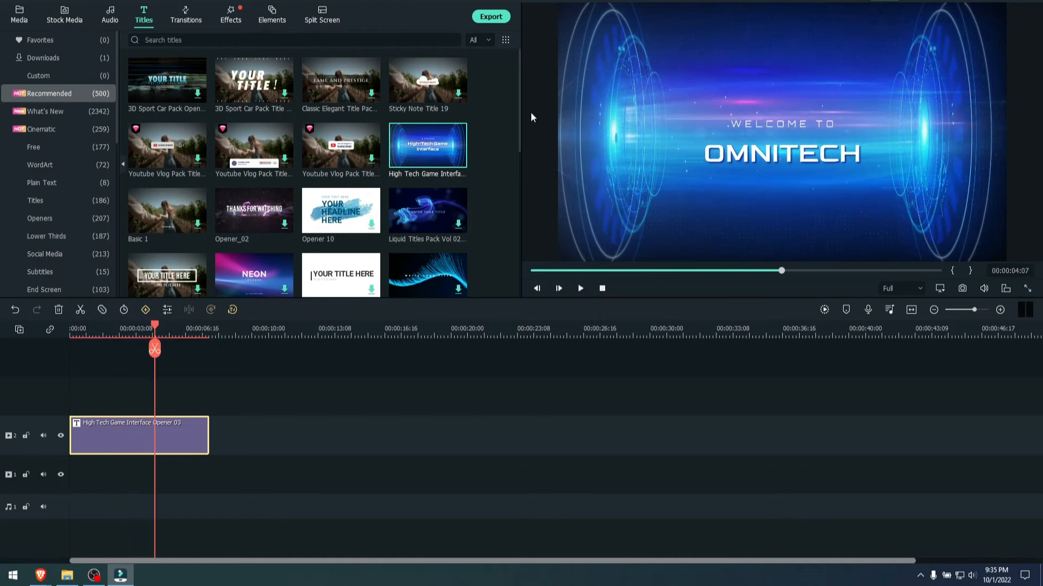
- Look through the Basic Sound effects and search the audio library for "INTRO"
click(109, 16)
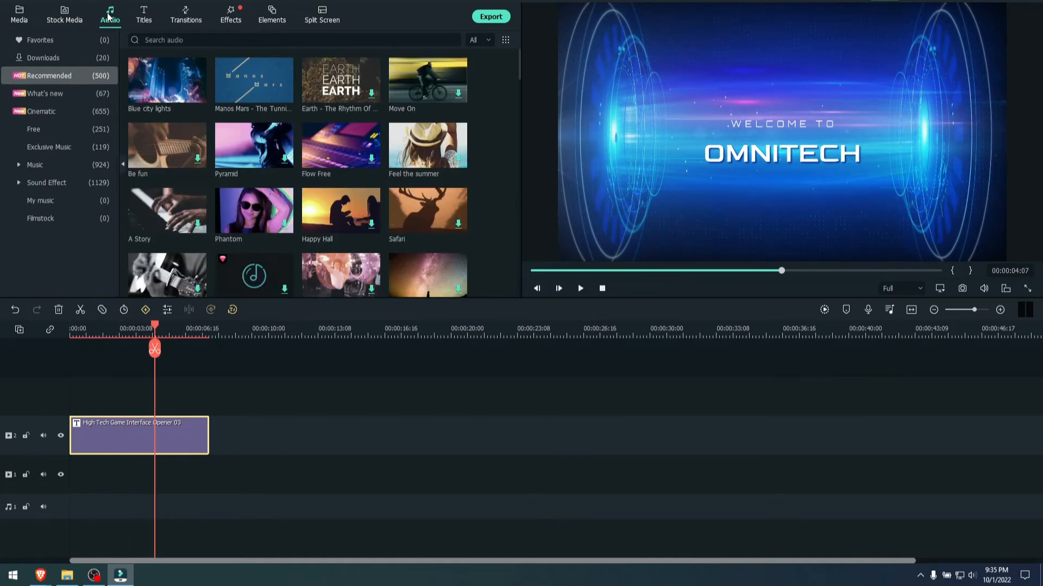
click(18, 184)
scroll(51, 221, down, 2)
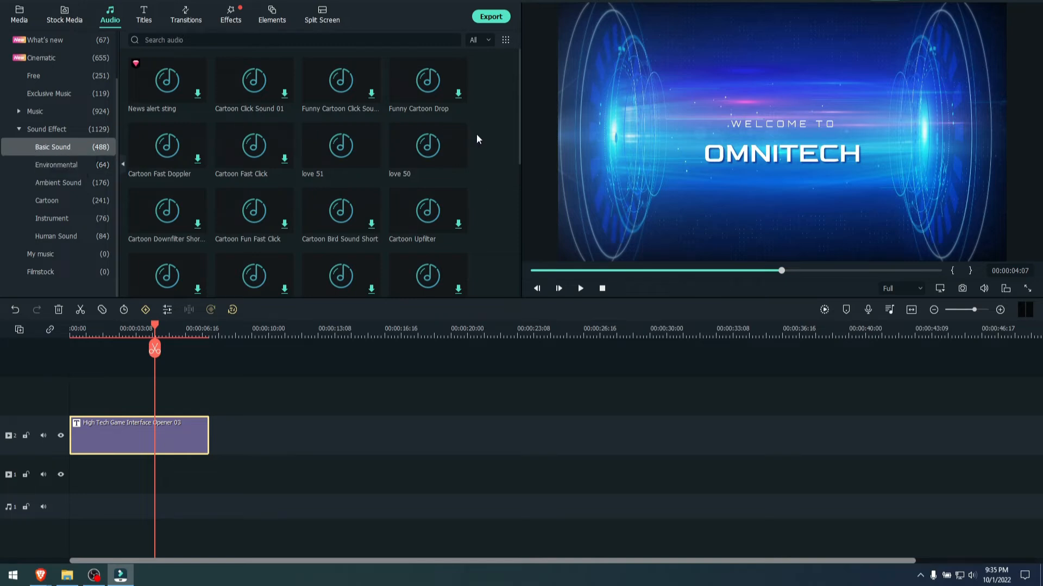
scroll(477, 133, down, 5)
scroll(476, 135, down, 3)
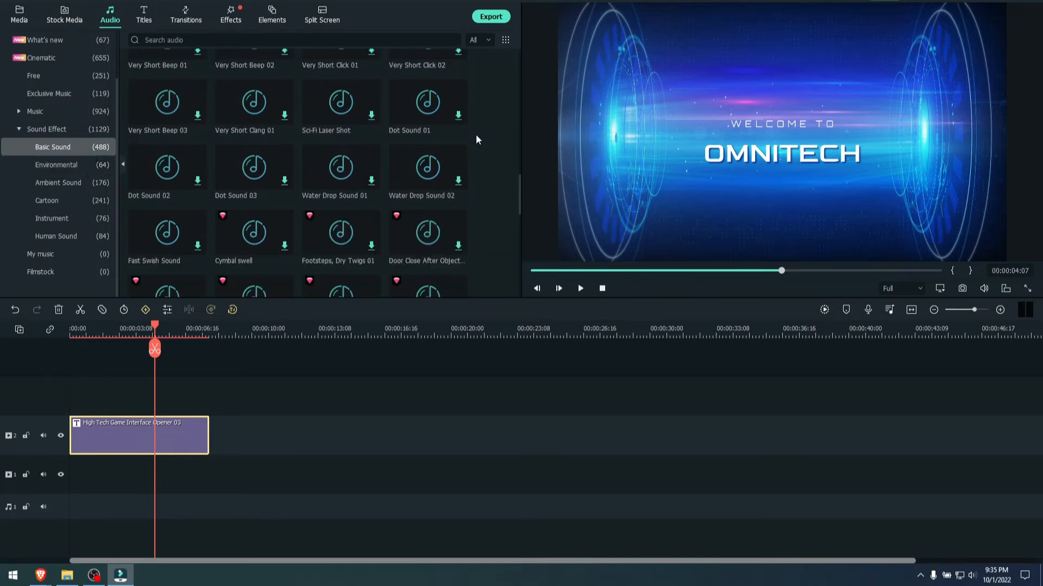
scroll(476, 135, down, 5)
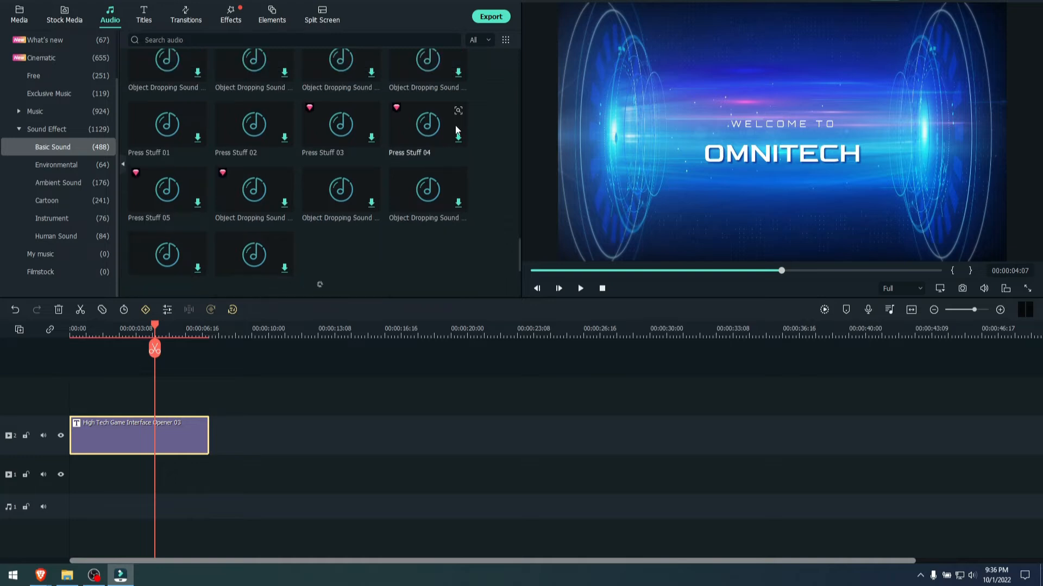
click(151, 41)
text(INTRO)
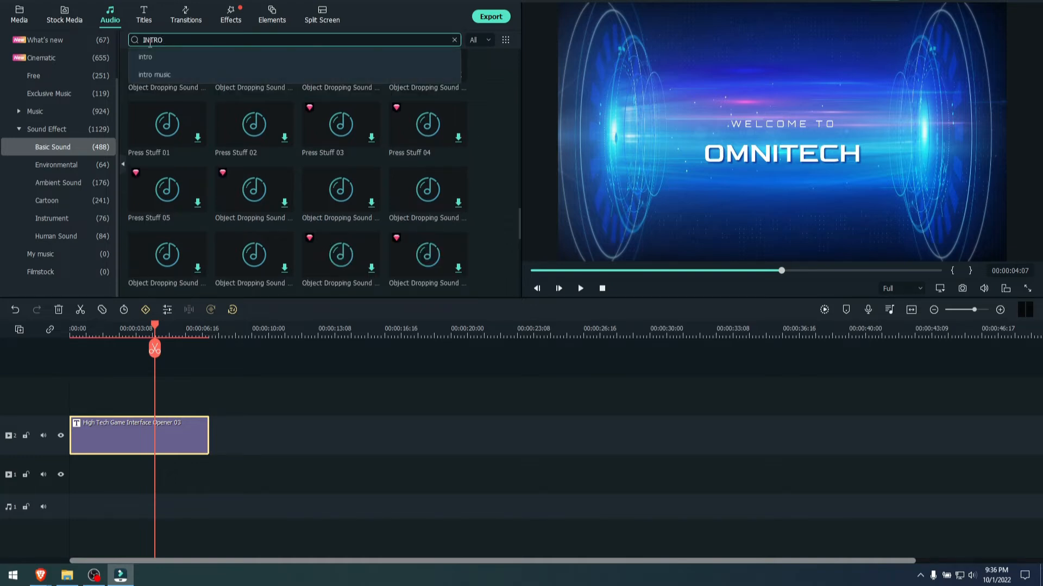
key(Return)
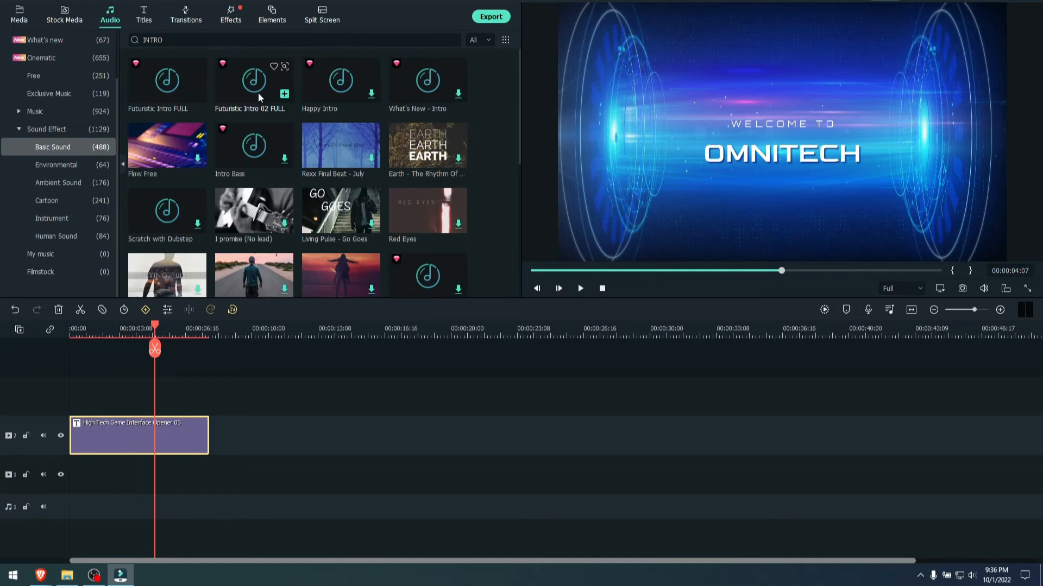
- Preview the sounds "Futuristic Intro 02 FULL" and "What's New - Intro"
click(256, 86)
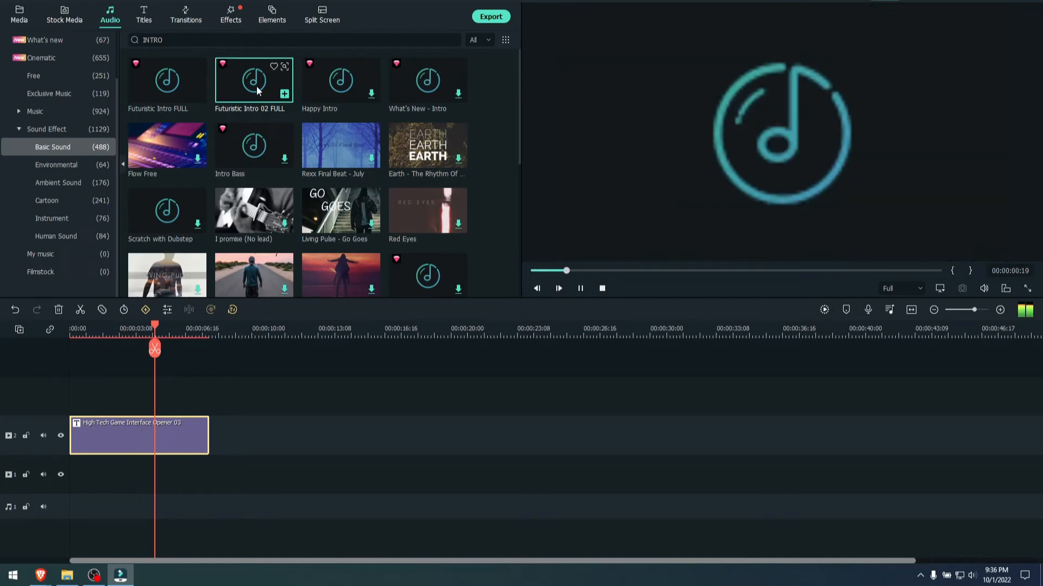
click(417, 88)
click(580, 288)
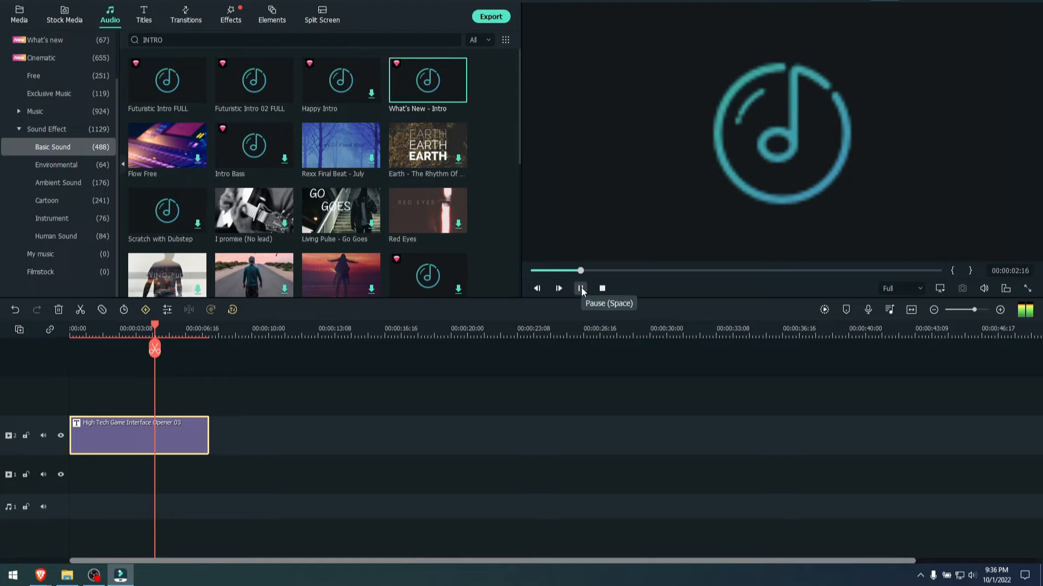
click(581, 287)
- Place "What's New - Intro" at the start of audio track 1 and trim its end to match the title's length
drag(428, 87, 73, 477)
click(609, 292)
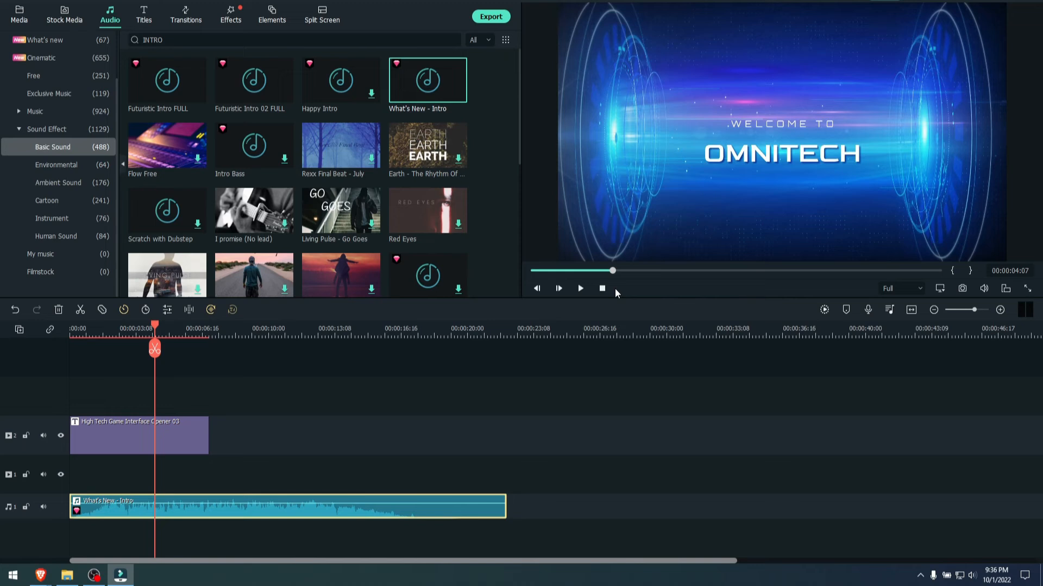
click(71, 333)
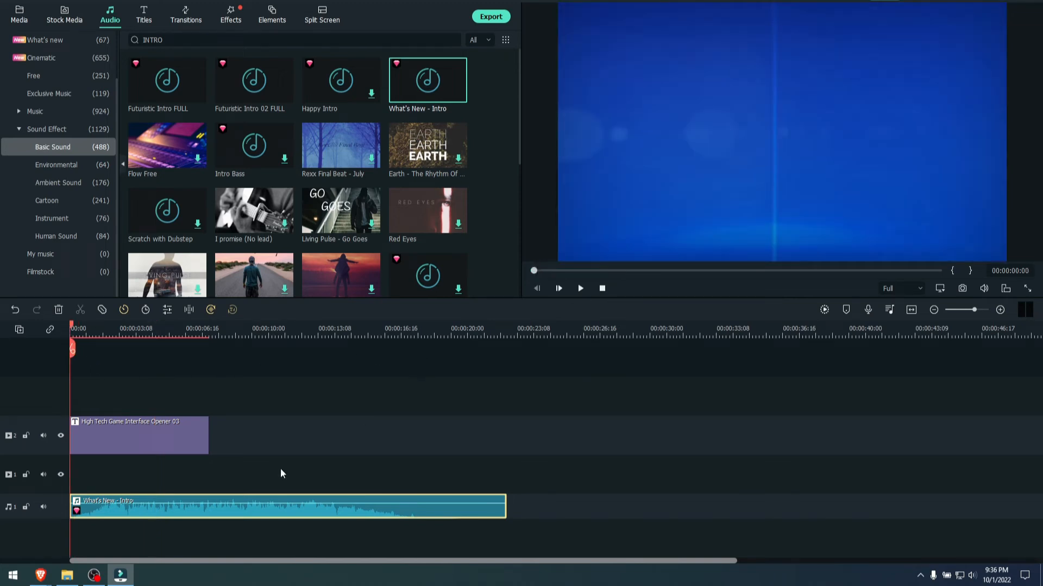
drag(506, 512, 206, 511)
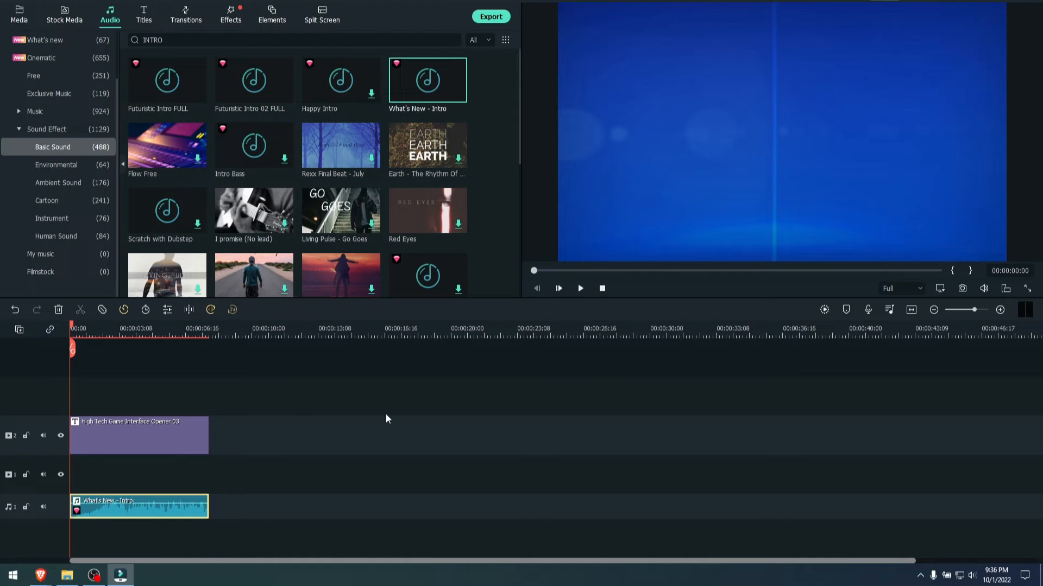
- Add a light-blue Epic Shockwave transition from the Cinematic category to the title's start and shorten it
click(185, 12)
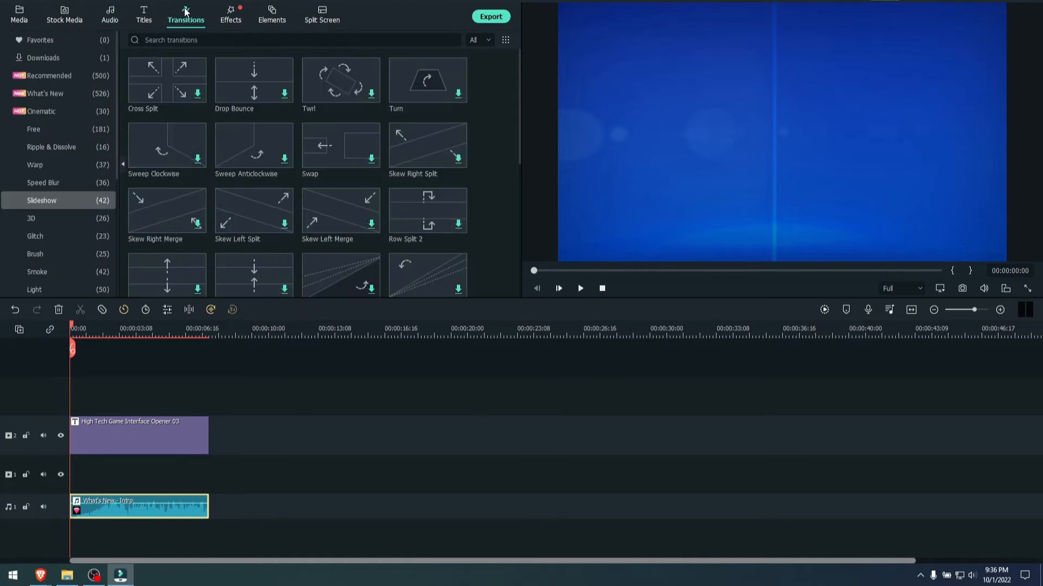
click(44, 215)
click(47, 165)
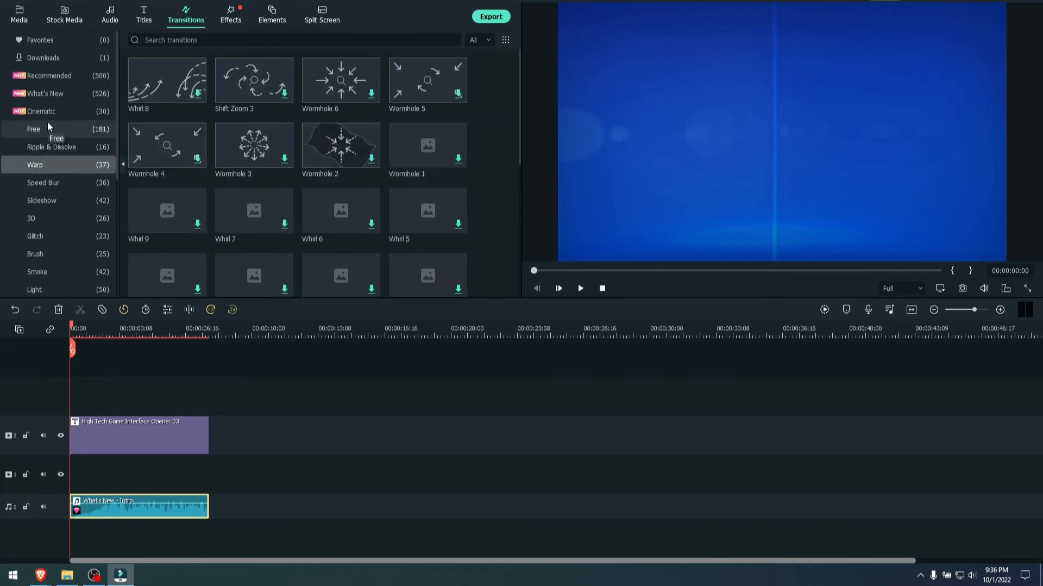
click(48, 110)
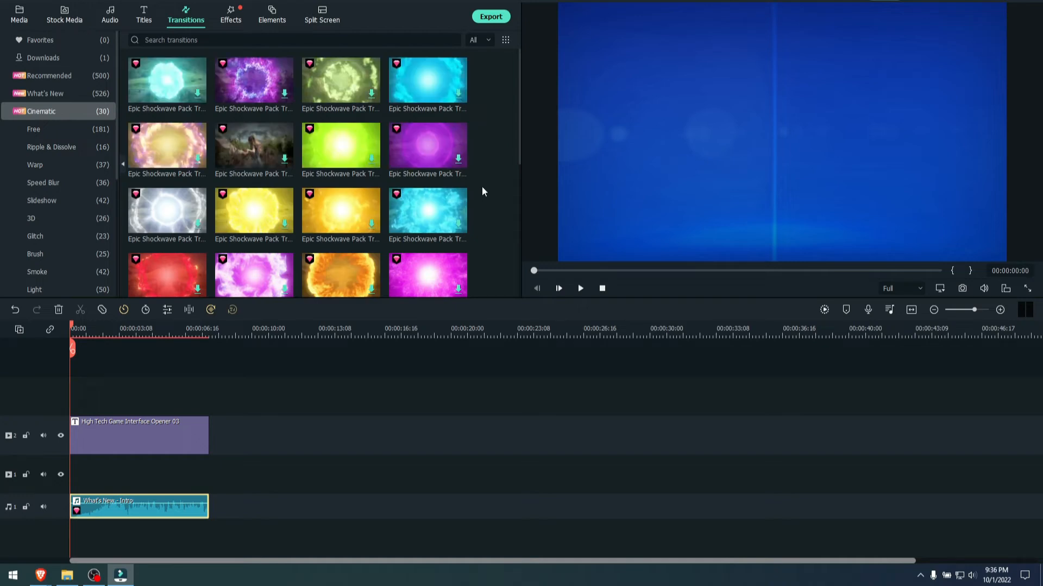
drag(421, 218, 87, 434)
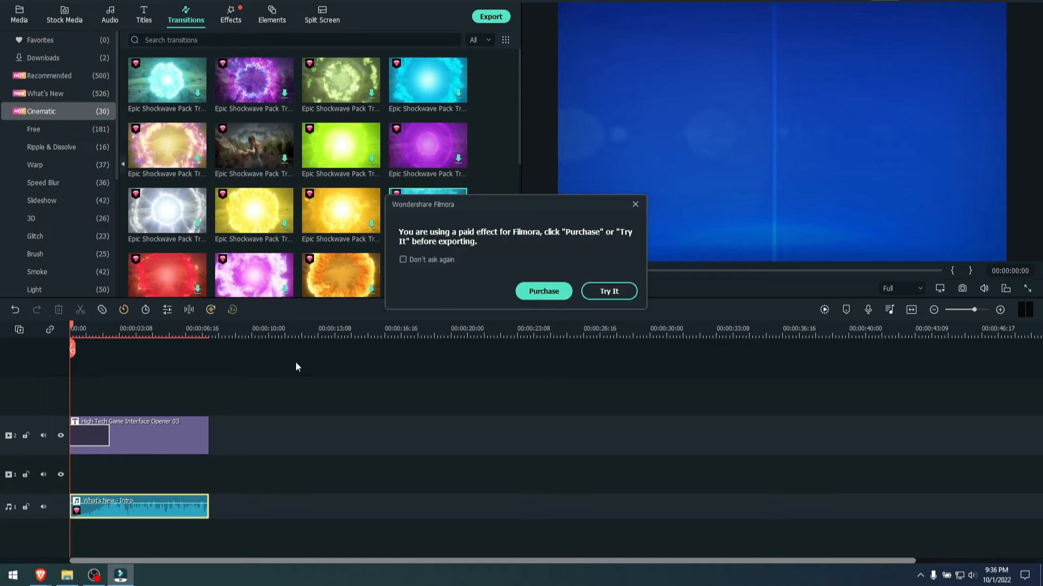
click(599, 291)
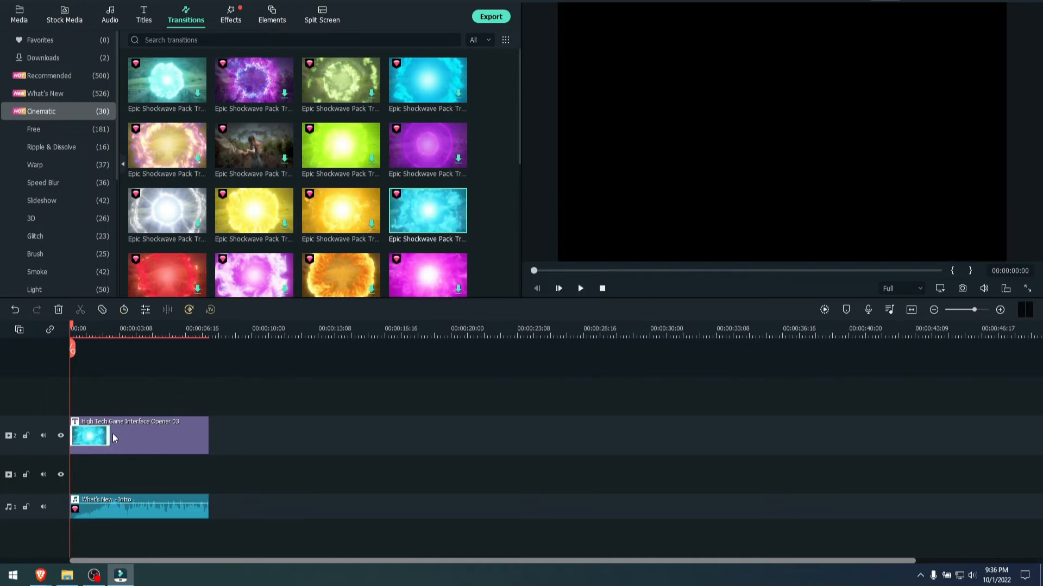
drag(108, 435, 92, 438)
drag(93, 438, 93, 438)
- Add the yellow Realistic Cinematic Effect transition to the title's end and shorten it
scroll(494, 194, down, 5)
scroll(489, 200, up, 5)
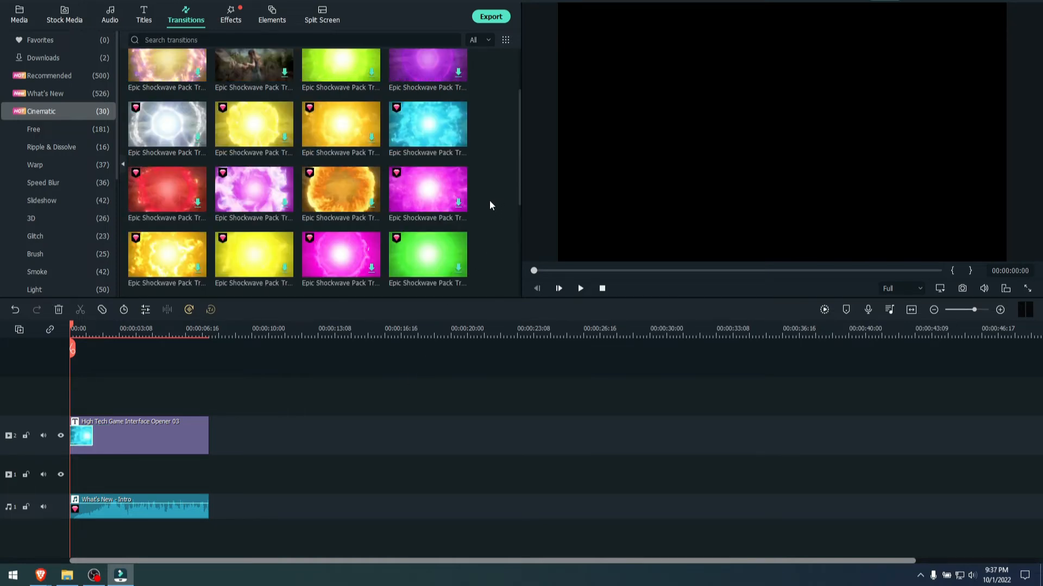
scroll(489, 200, down, 5)
drag(435, 115, 289, 405)
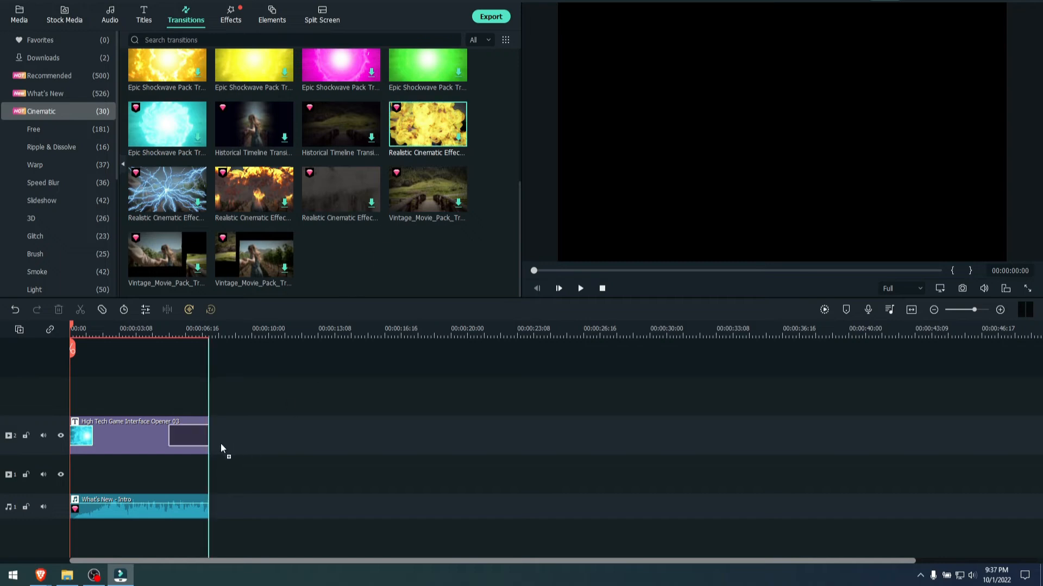
drag(220, 443, 173, 436)
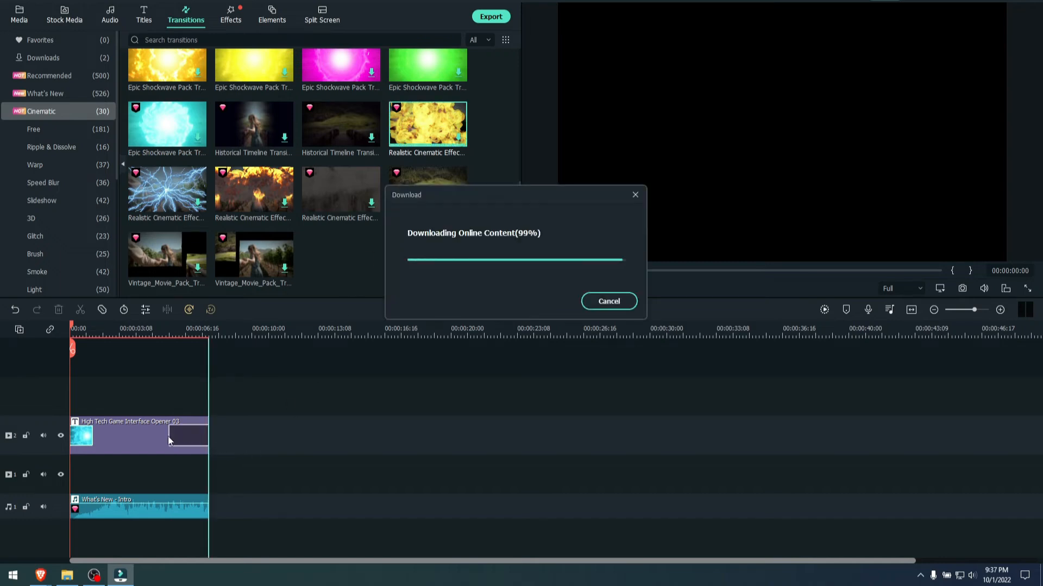
click(621, 294)
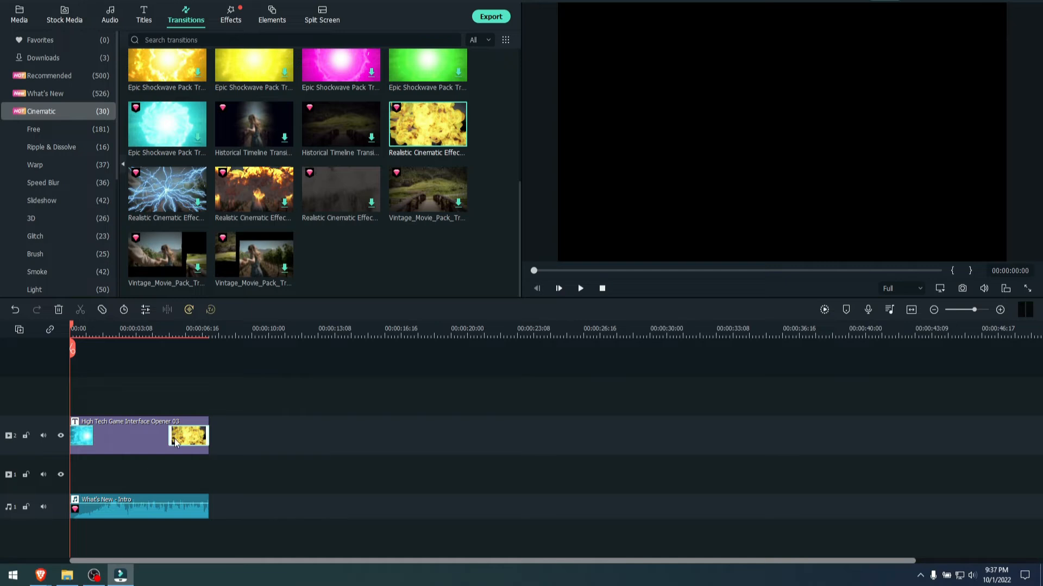
drag(175, 442, 197, 441)
- Try to adjust the end of the "What's New - Intro" clip and play the opener with its transitions
click(201, 513)
drag(206, 499, 193, 499)
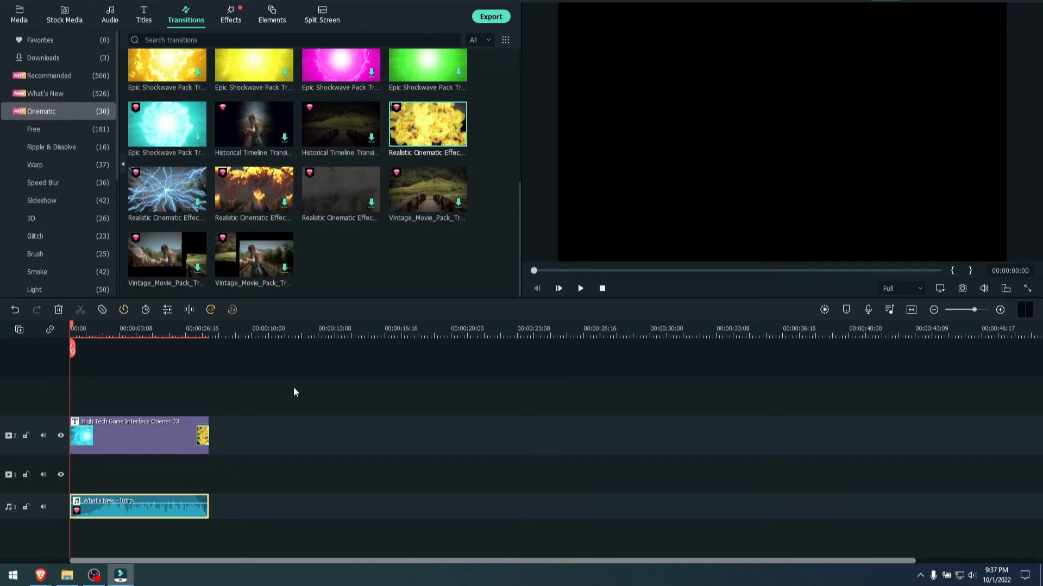
click(580, 288)
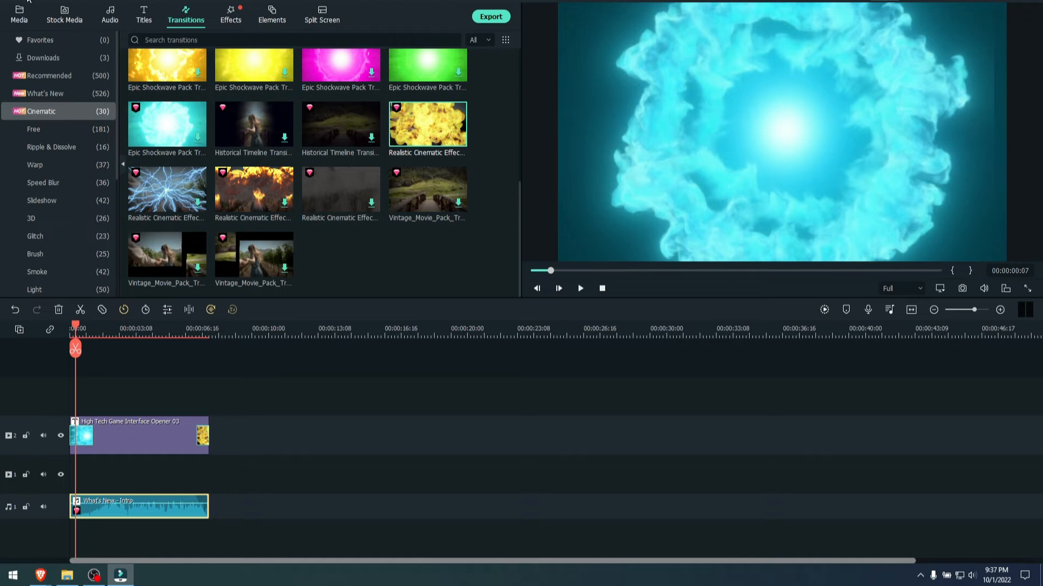
click(19, 14)
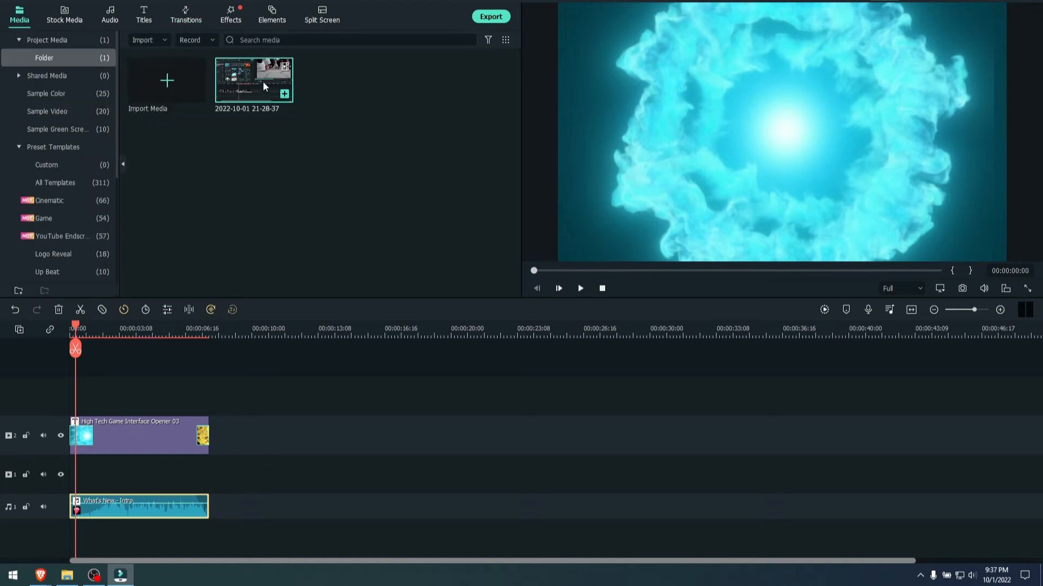
double_click(263, 81)
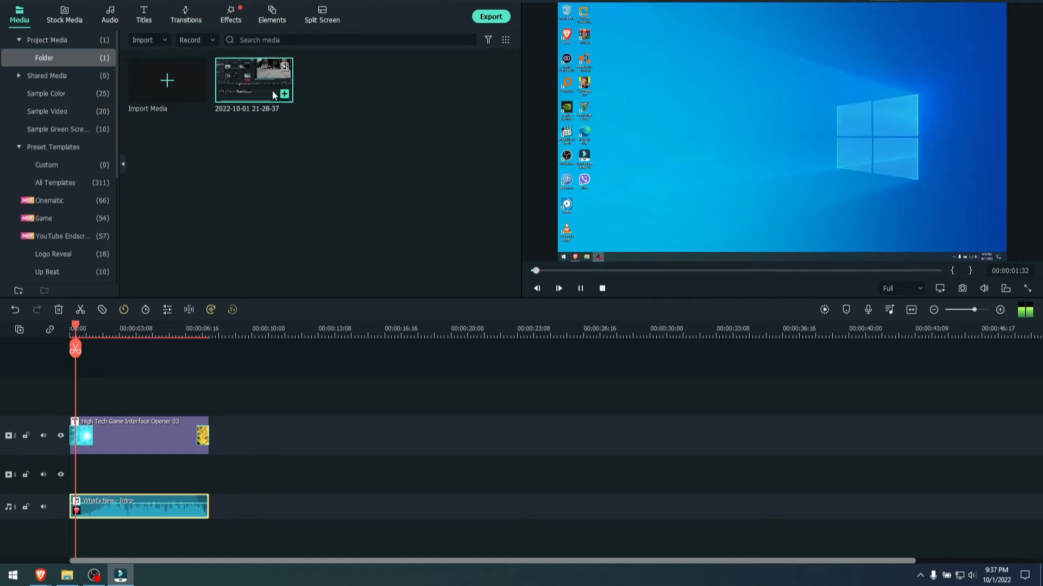
click(581, 289)
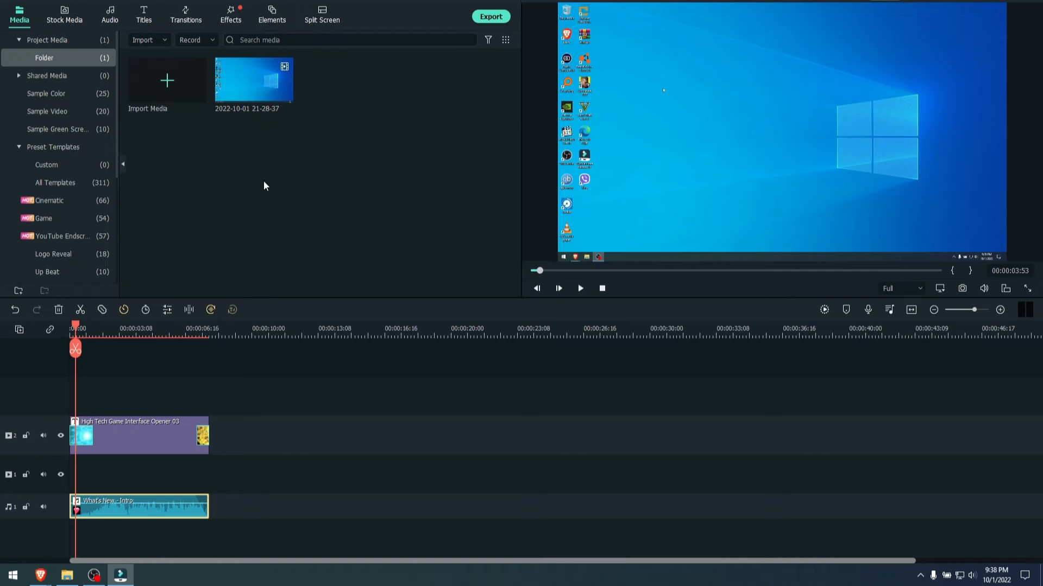
- Add the red and blue corridor Neon Greenscreen Background element to video track 2 after the title and play it from 00:00:11:07
click(271, 15)
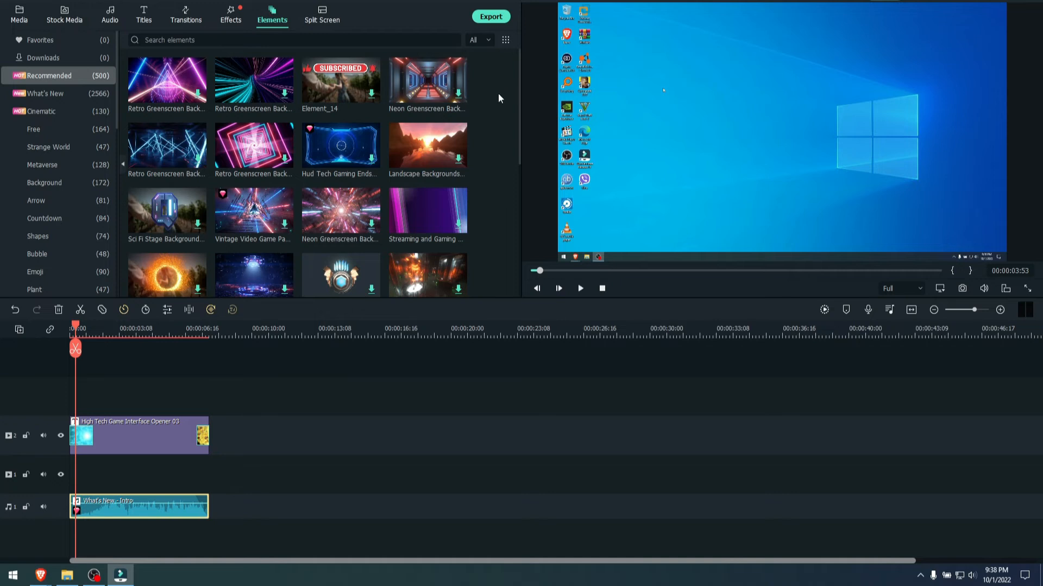
drag(426, 91, 244, 437)
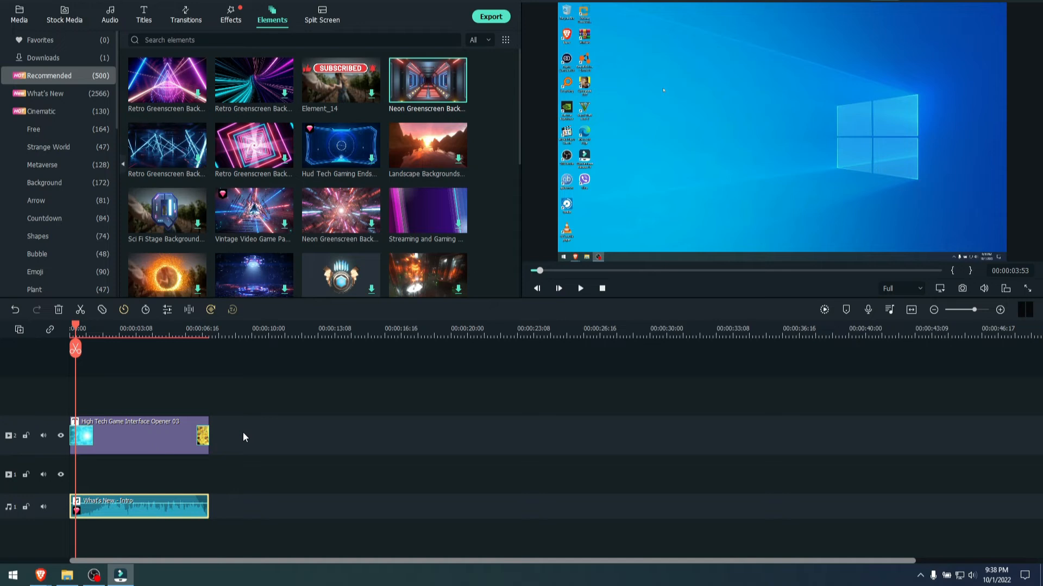
drag(425, 79, 295, 428)
click(294, 328)
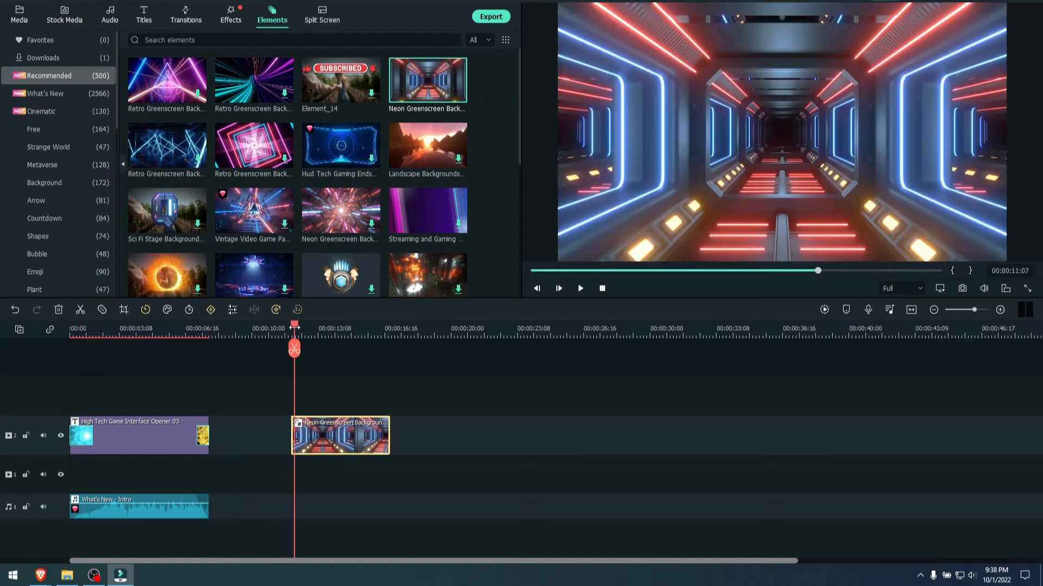
click(580, 289)
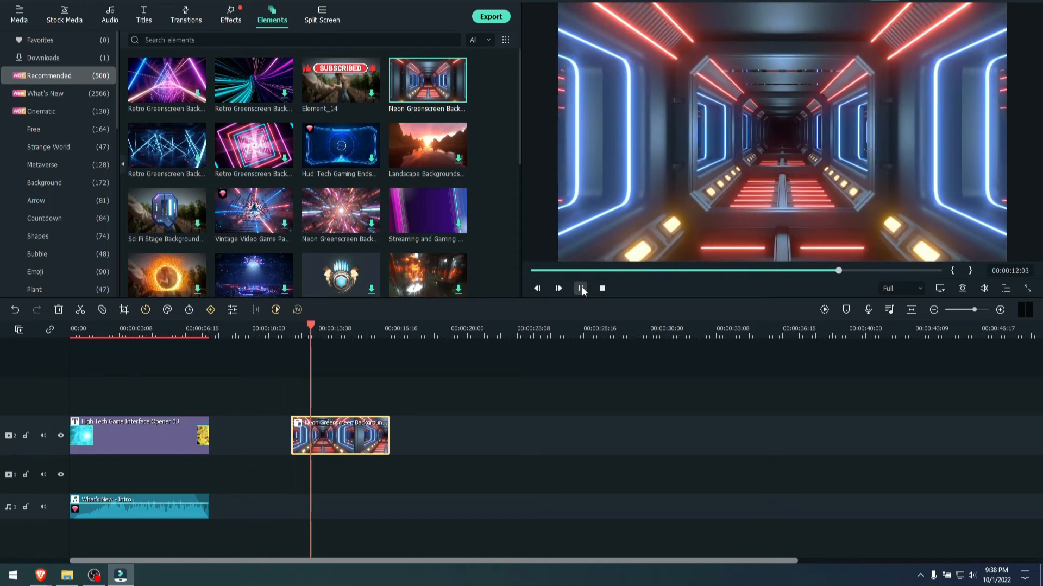
click(580, 288)
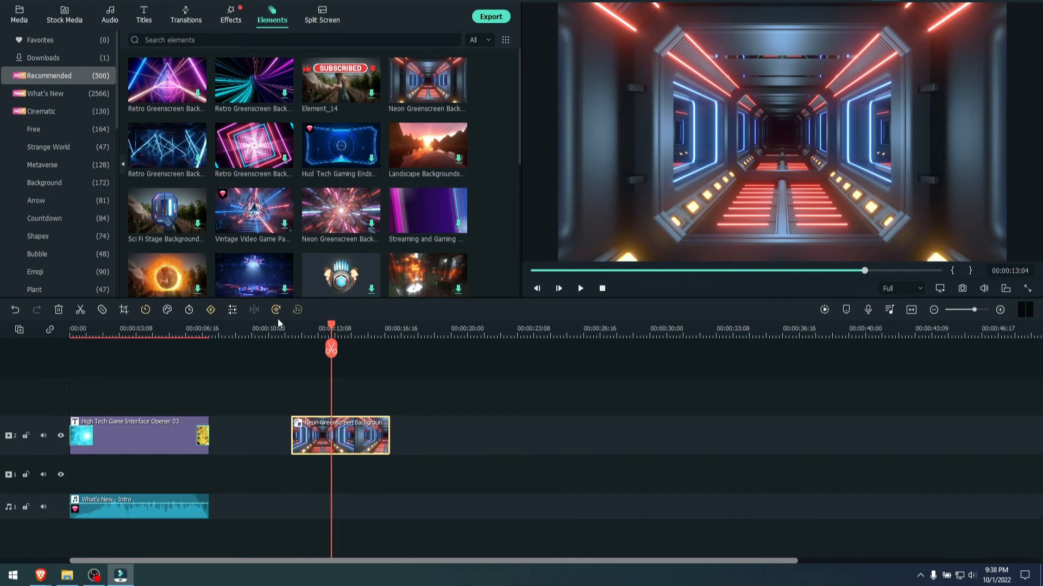
- Delete the title and intro sound clips and move the neon background to the start of video track 2
drag(246, 401, 46, 559)
key(Delete)
drag(196, 436, 112, 440)
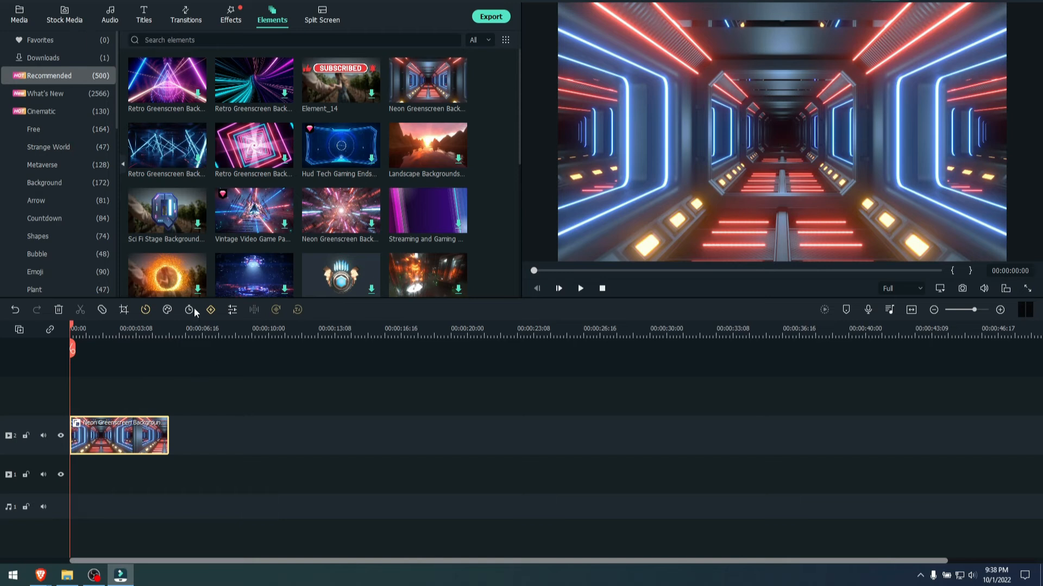
- Import the image "OMNI LOGO OFFICIAL FINAL" onto video track 3 above the neon background and match its end to the background's
click(20, 17)
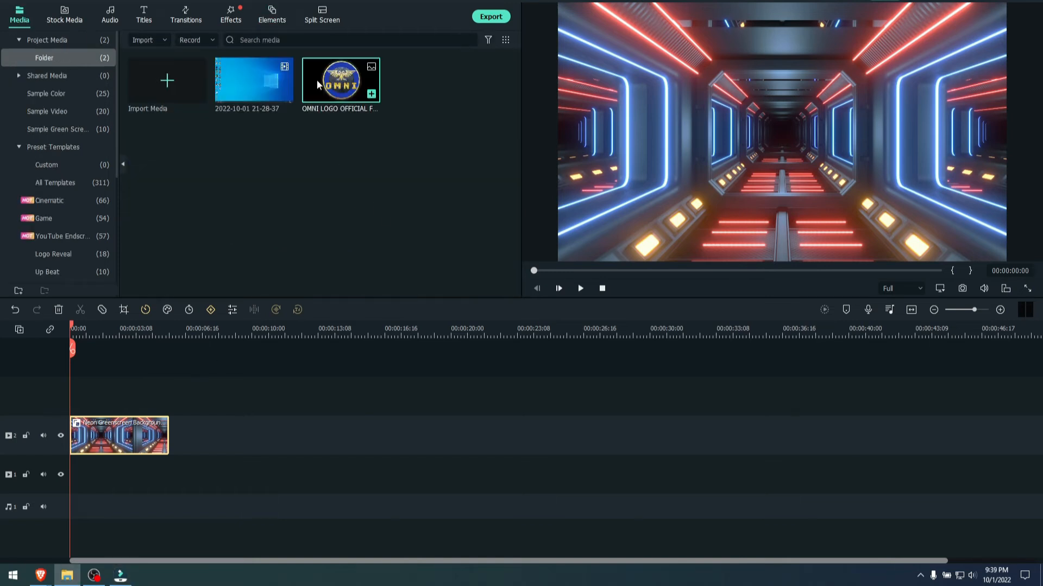
drag(317, 79, 76, 394)
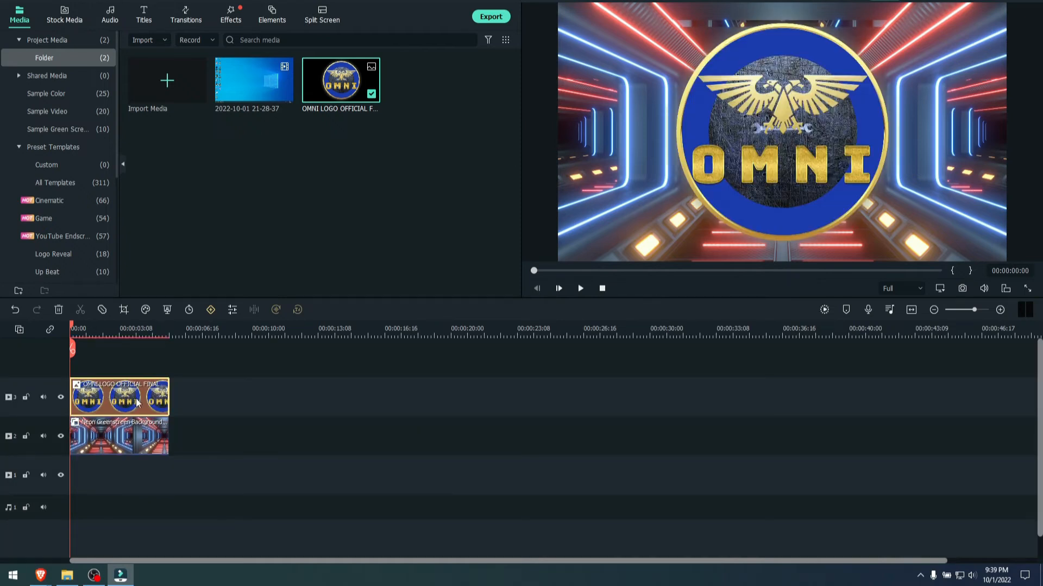
drag(176, 329, 281, 335)
drag(432, 398, 428, 394)
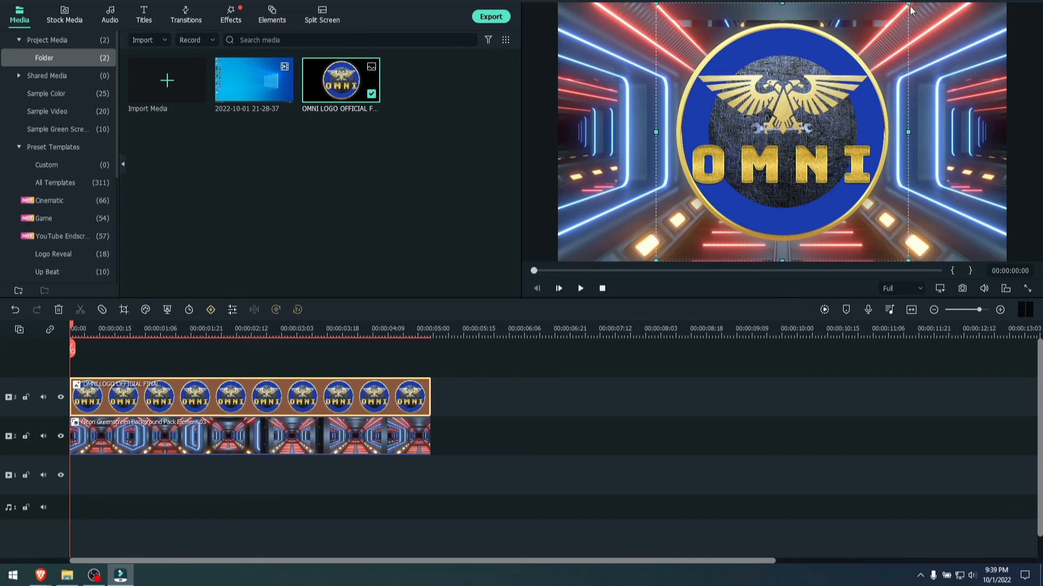
- Shrink the OMNI logo in the preview and position it near the center of the neon corridor
drag(909, 4, 745, 169)
drag(692, 220, 772, 138)
drag(826, 86, 803, 110)
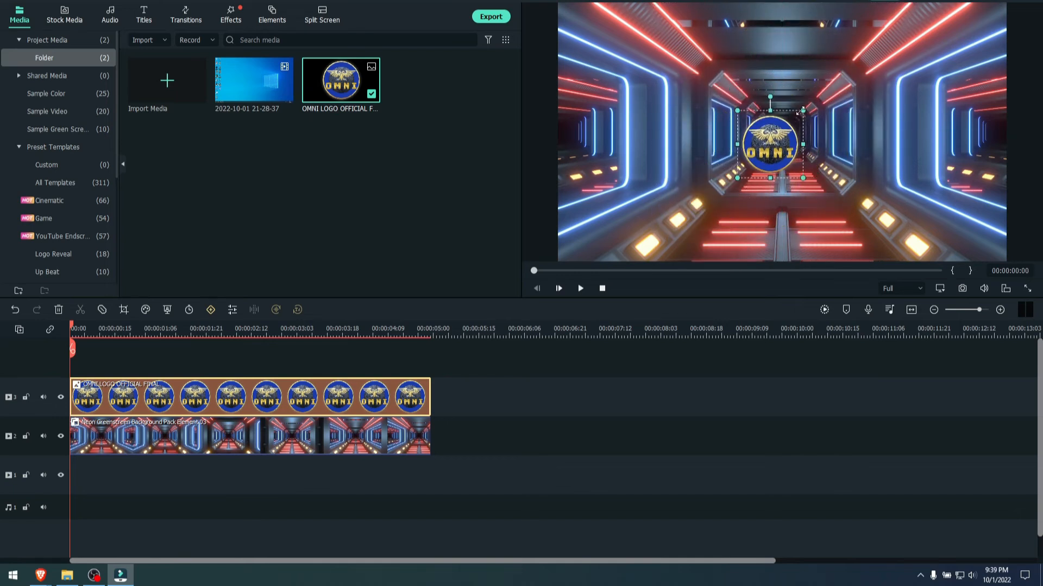
- Center the OMNI logo at the far end of the neon corridor and apply the RGB Stroke effect to the logo clip
drag(772, 142, 779, 135)
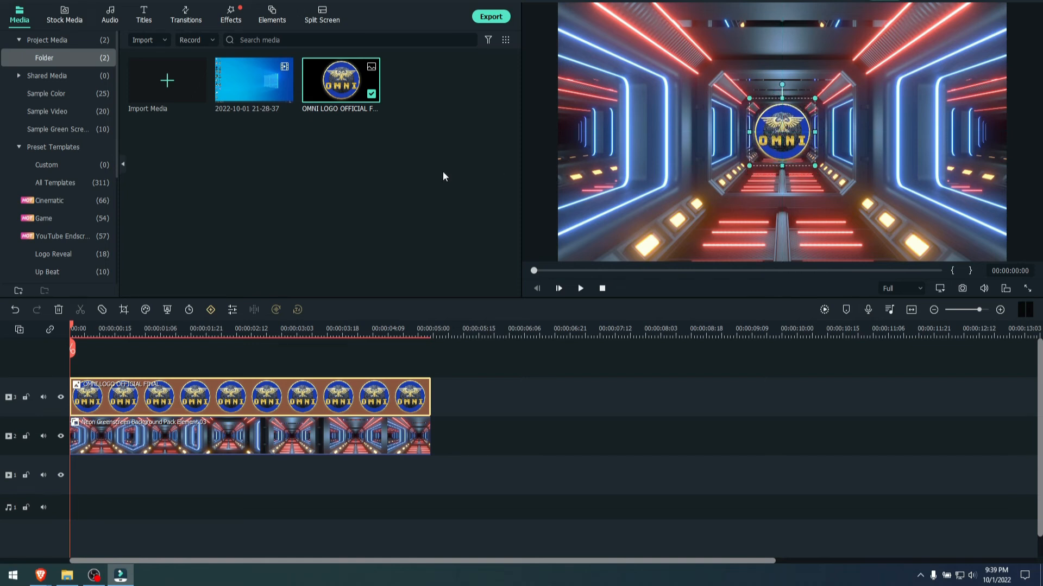
click(577, 173)
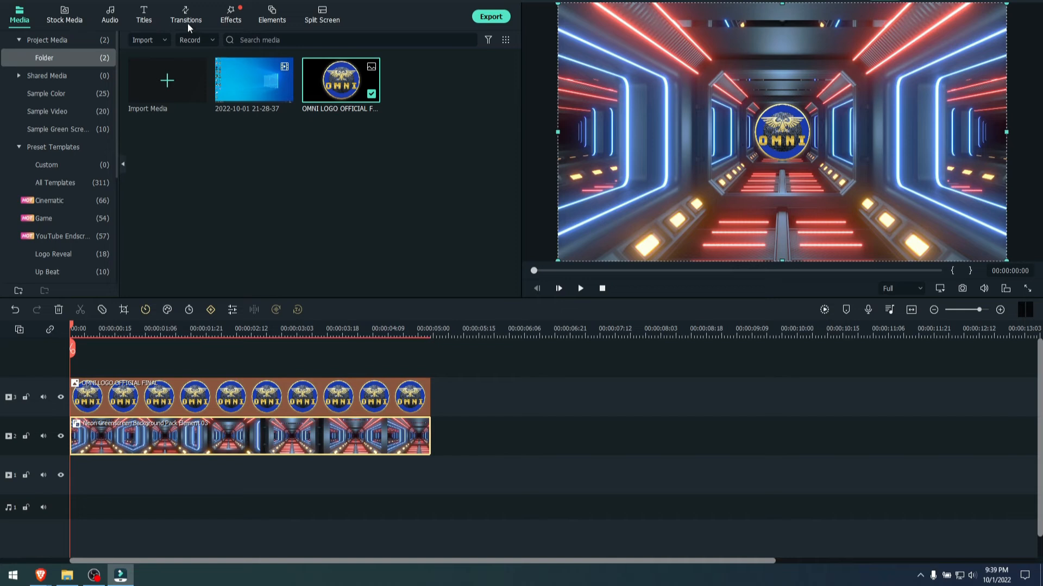
click(232, 16)
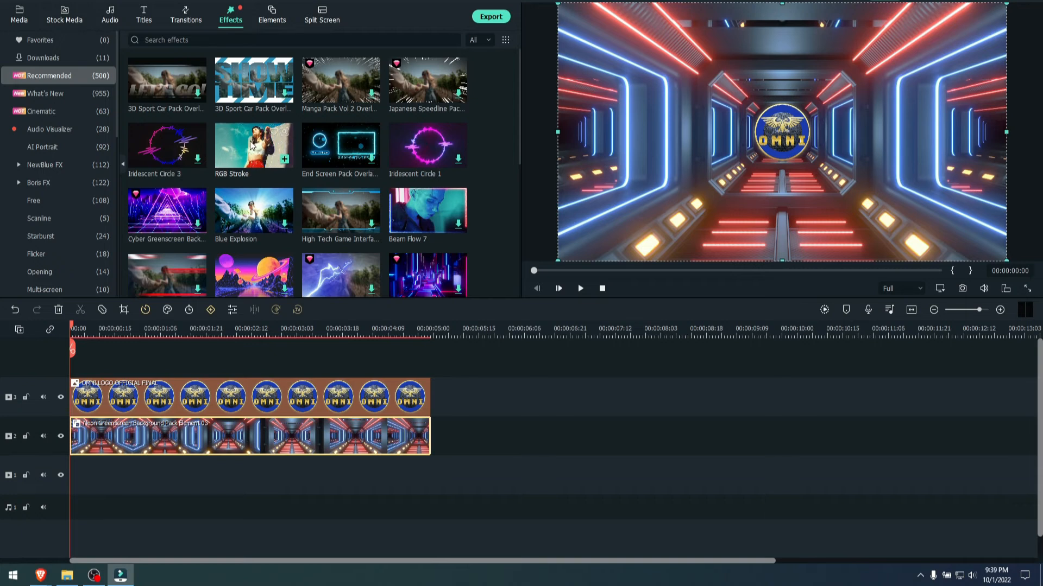
drag(251, 144, 194, 399)
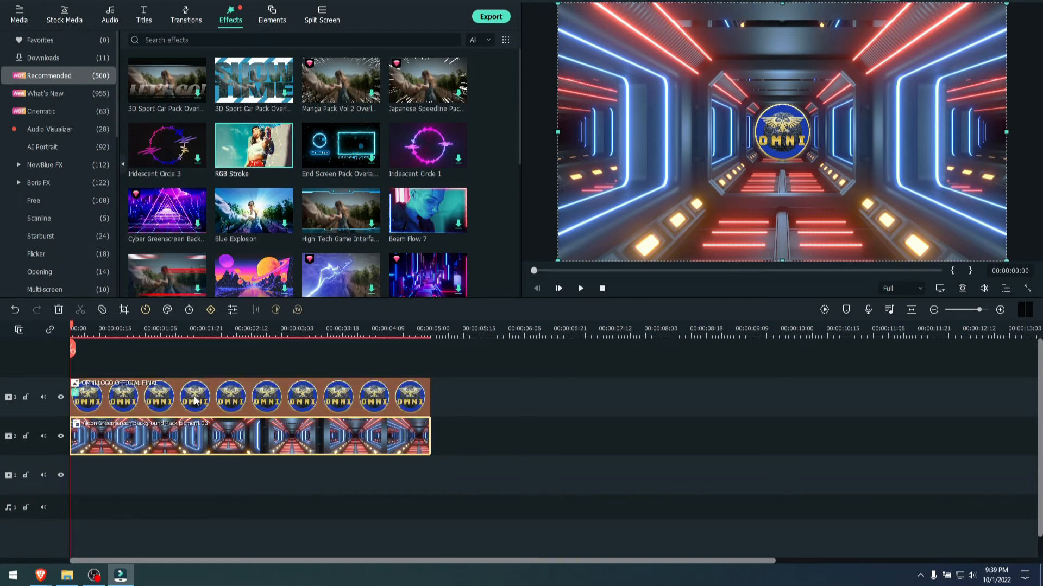
- Play the logo intro from the start and move the playhead to 00:00:04:06
click(579, 289)
click(460, 455)
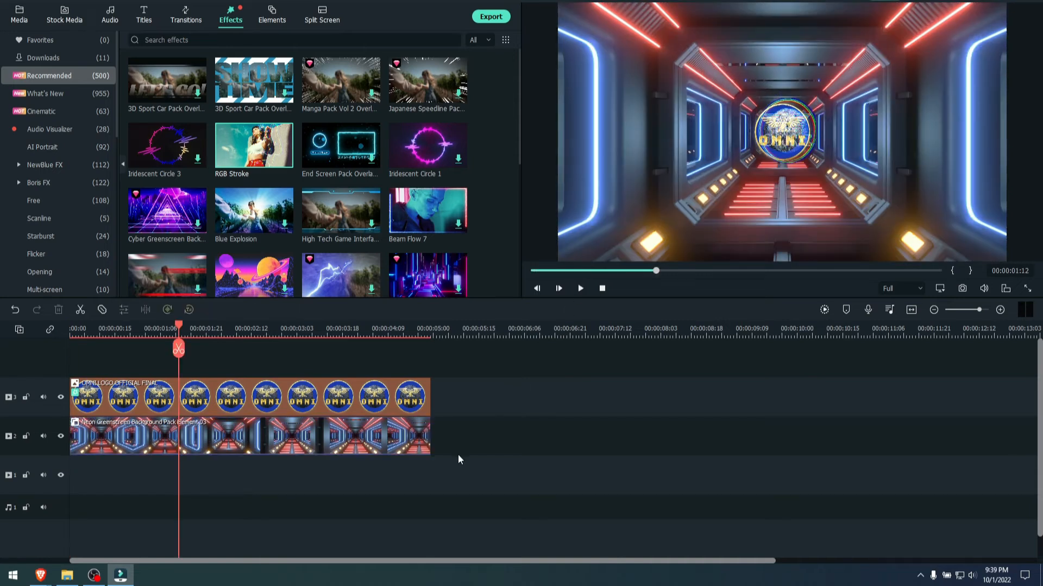
drag(429, 330, 378, 328)
- Export the logo intro as an MP4 named "test logo loop" to the Desktop folder
click(490, 17)
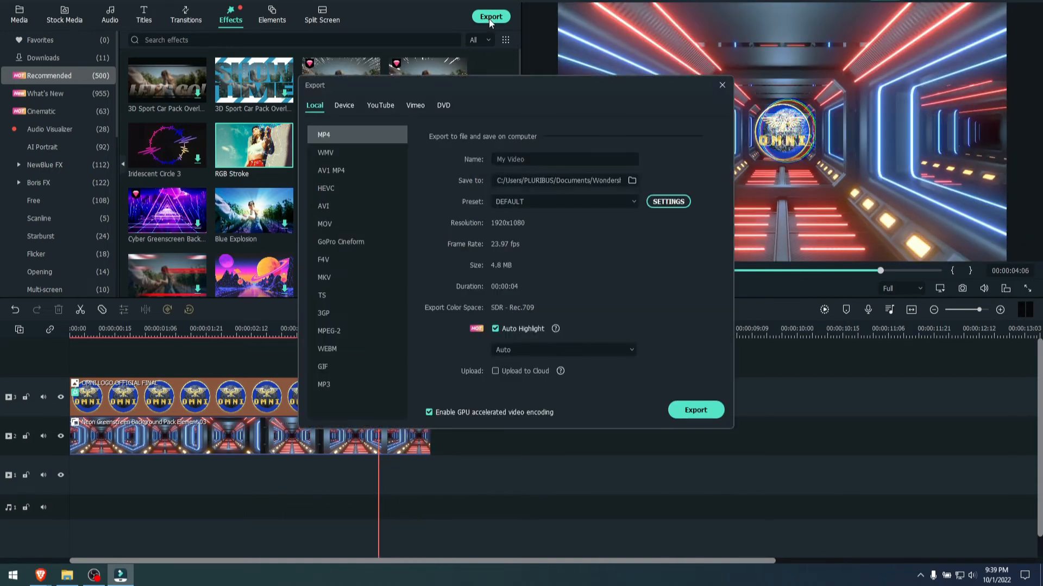
drag(528, 161, 469, 162)
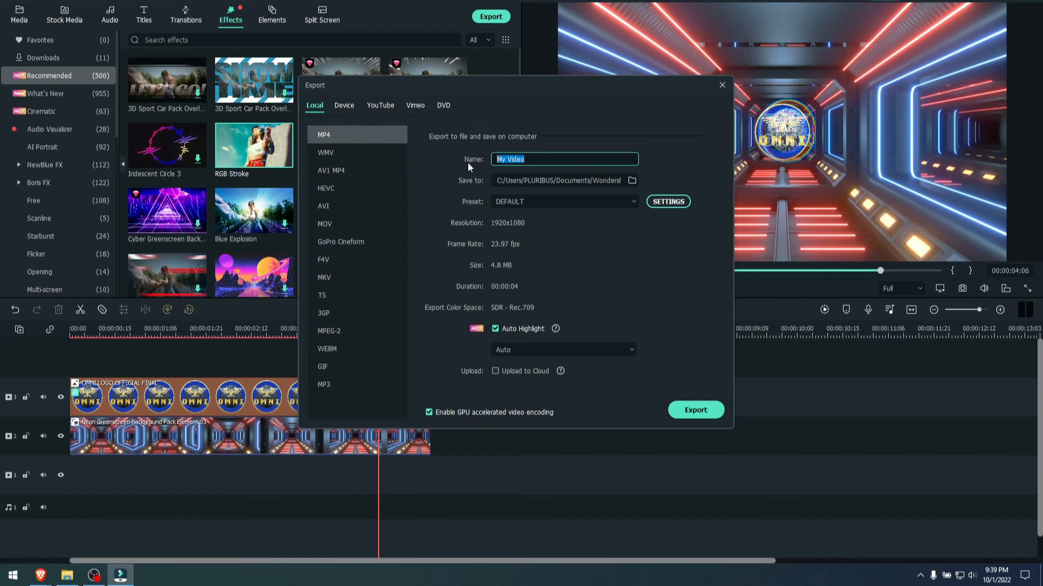
text(test logo loop)
click(635, 180)
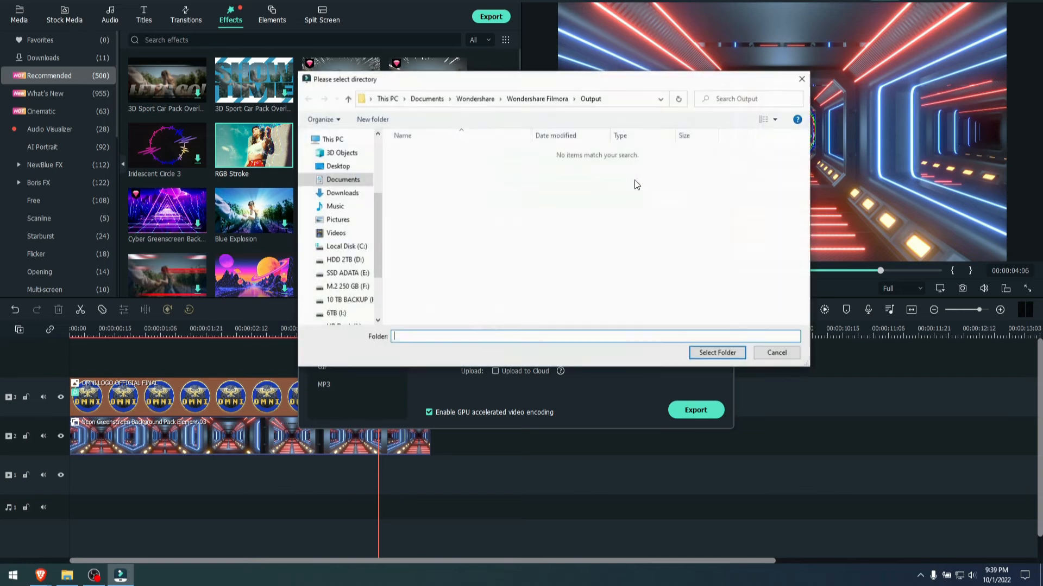
click(338, 167)
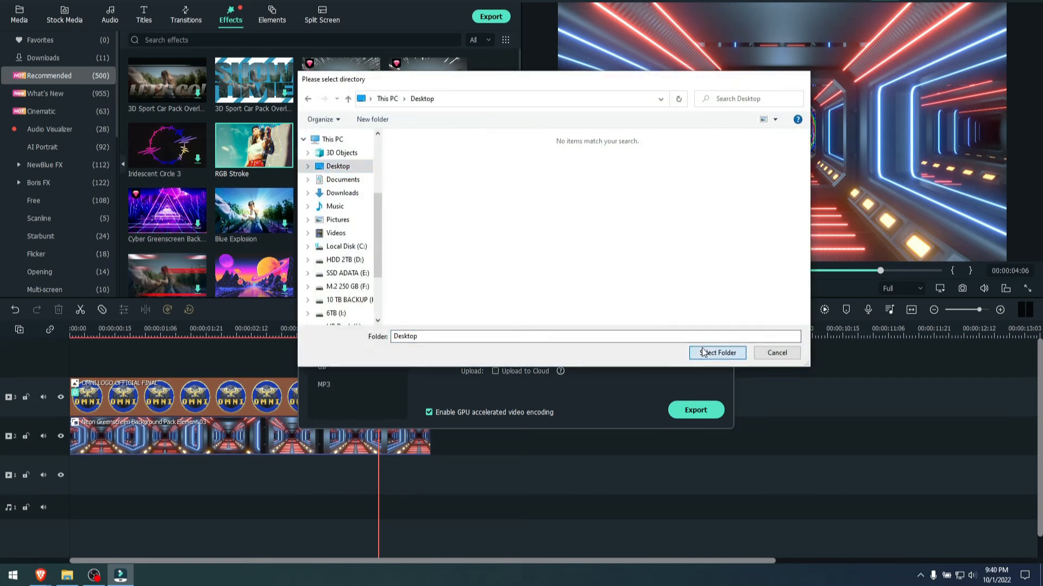
click(706, 353)
click(693, 411)
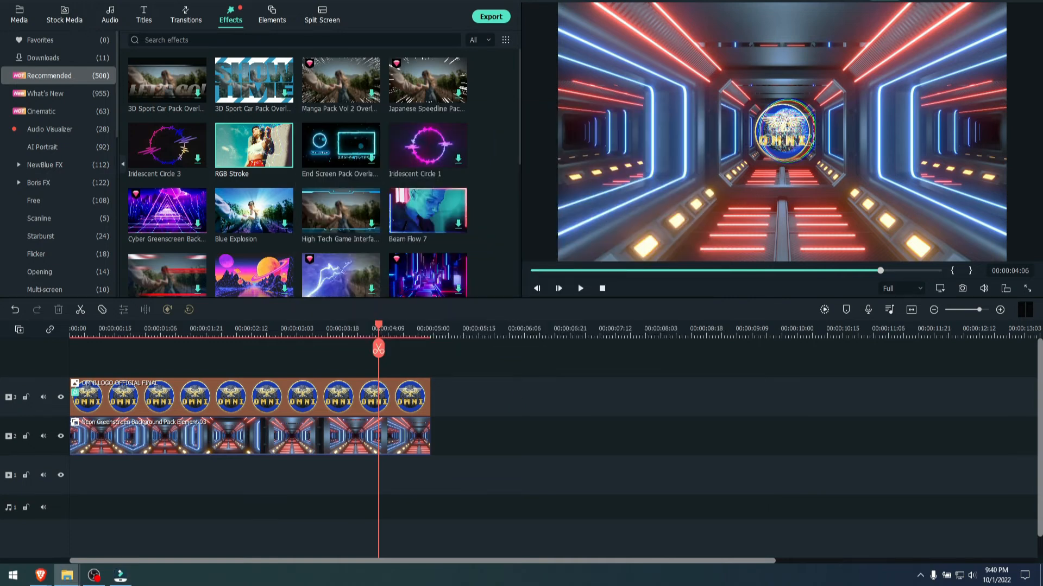
- Watch the exported video in the media player with repeat playback turned on, and close the player
drag(283, 0, 574, 9)
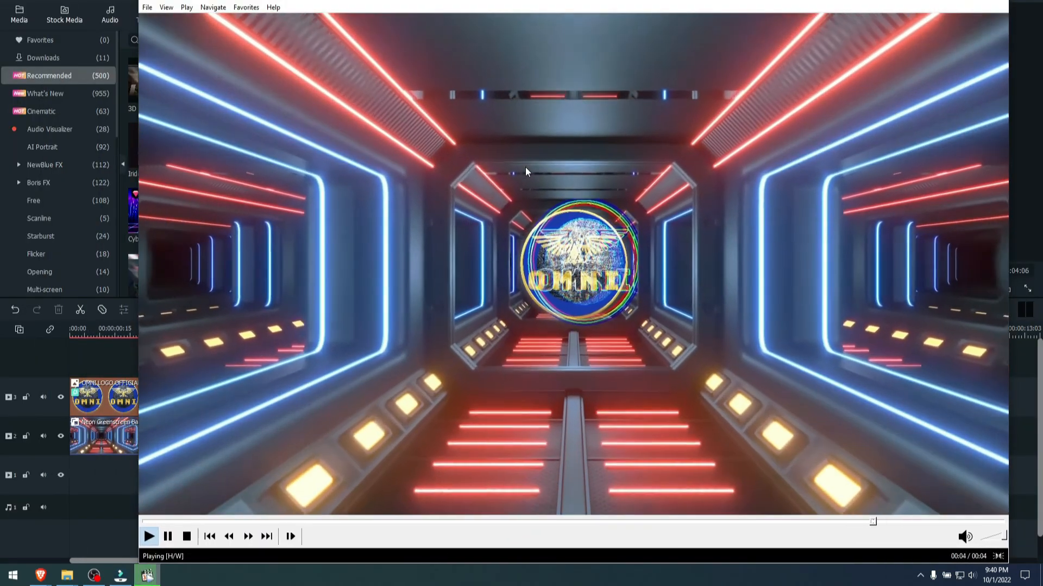
right_click(526, 167)
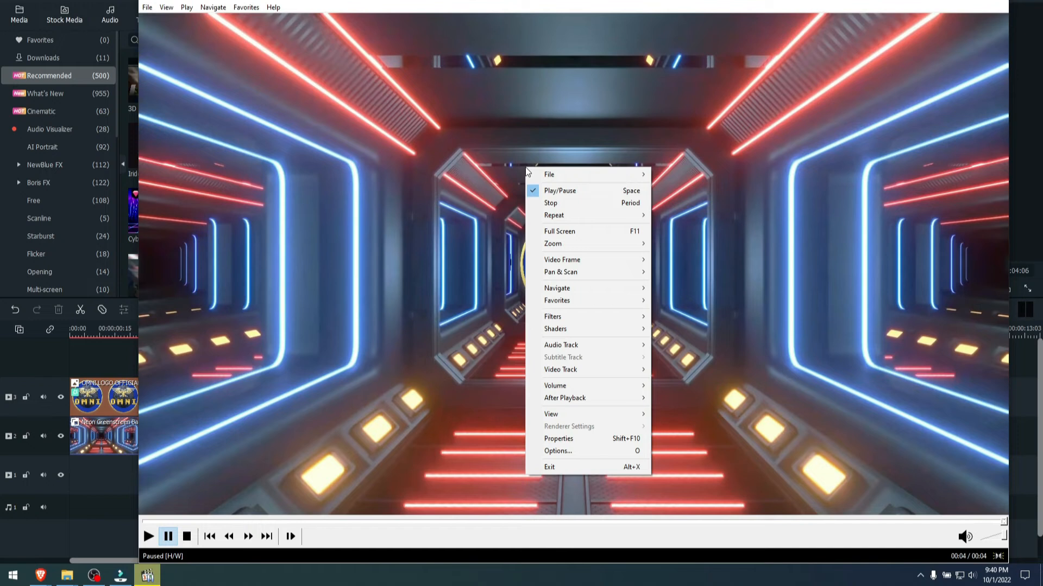
mouse_move(567, 218)
click(699, 215)
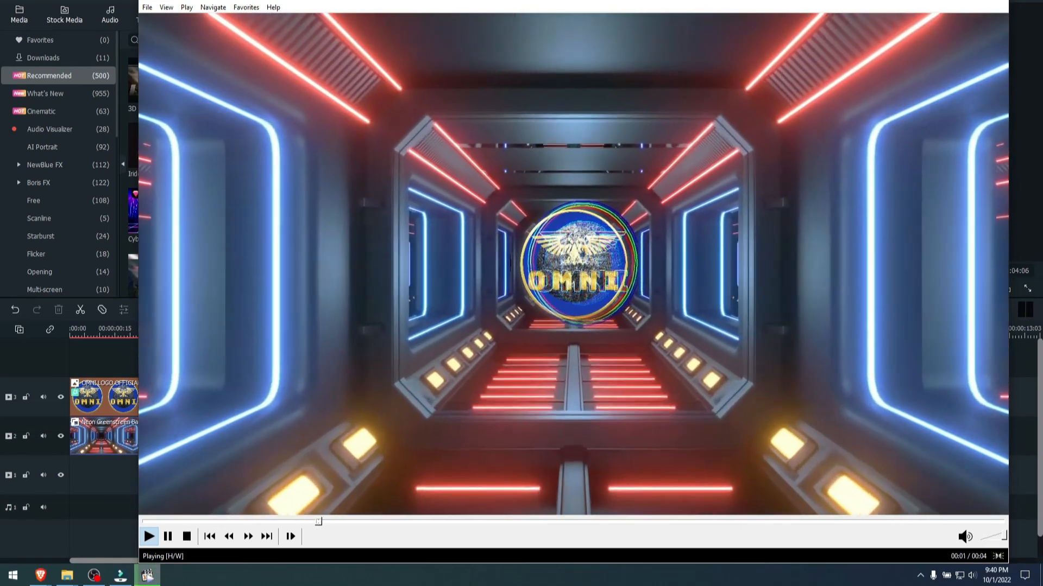
key(alt+F4)
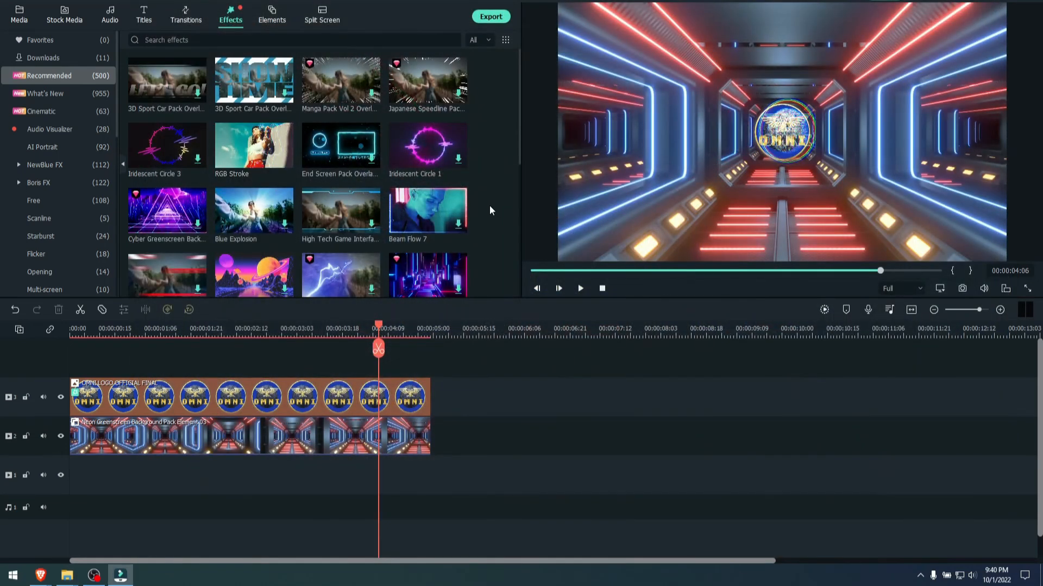
- Look through the recommended effects and preview layouts from the split screen collection
scroll(490, 206, down, 10)
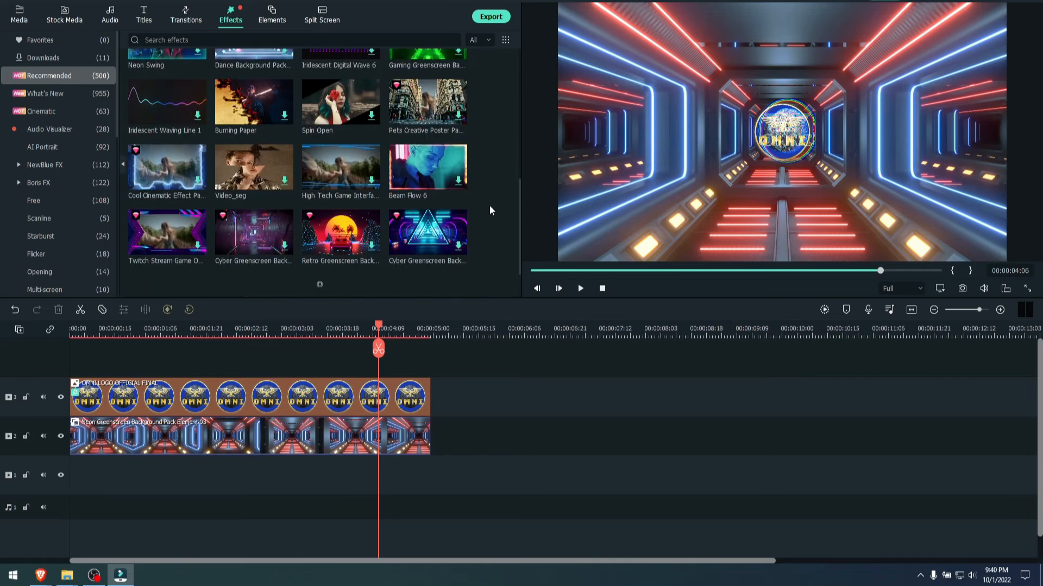
scroll(490, 205, up, 10)
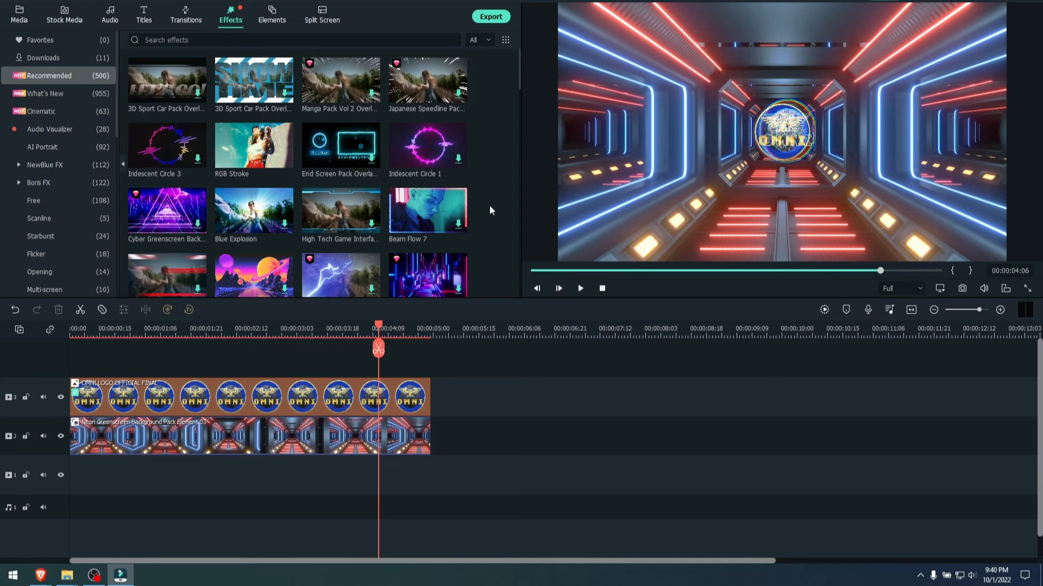
click(322, 13)
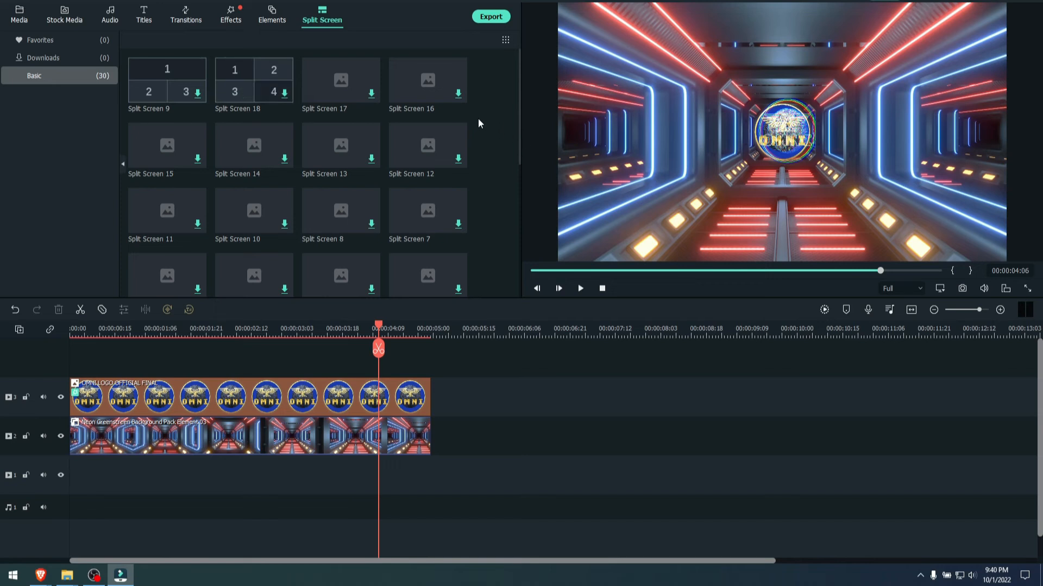
click(326, 87)
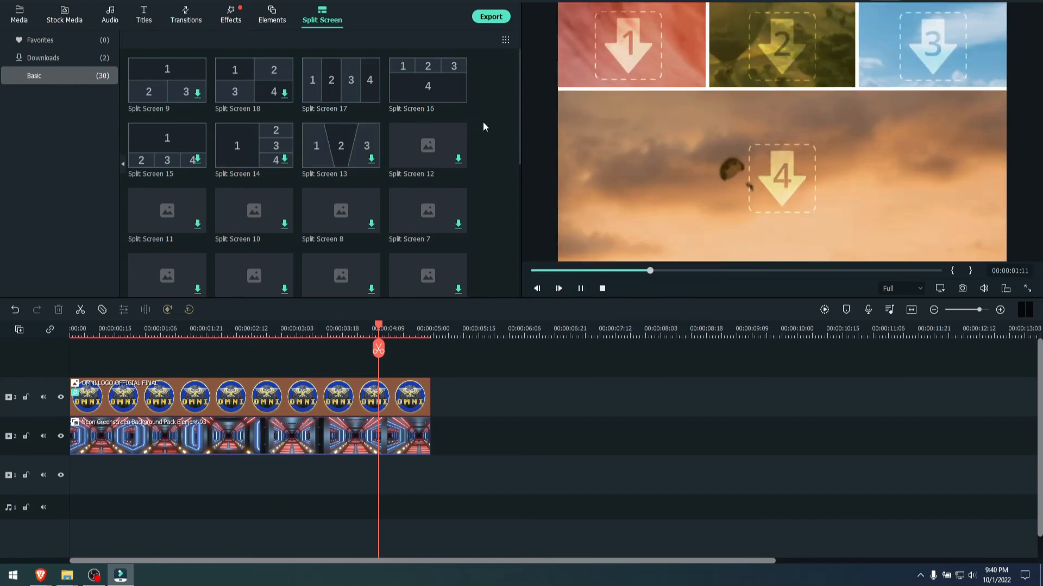
- Find and preview the Sports Car Titles Pack Opener 10 title and add it as a trial to video track 3 after the logo clip
click(149, 12)
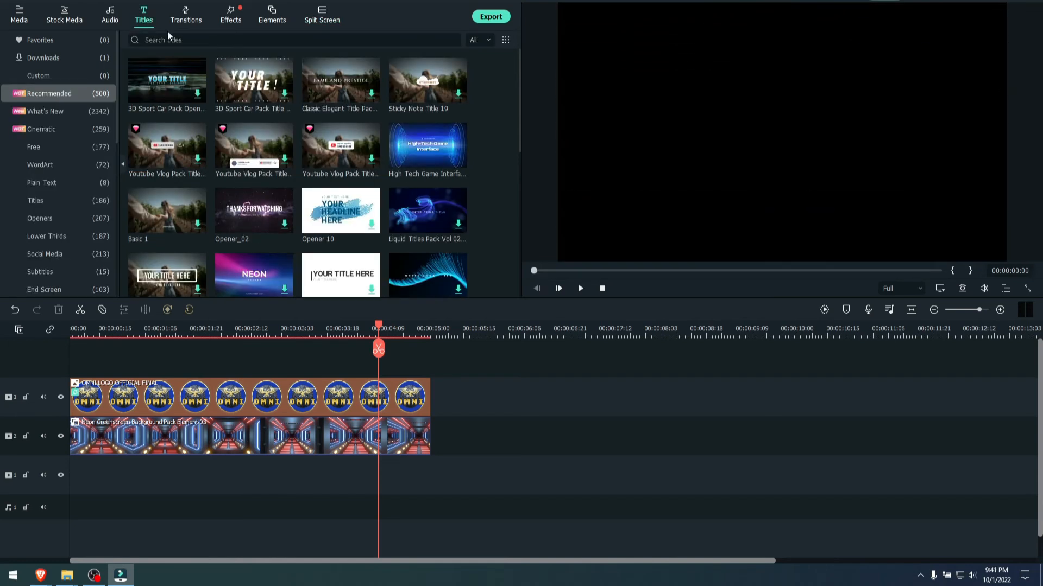
scroll(375, 202, down, 5)
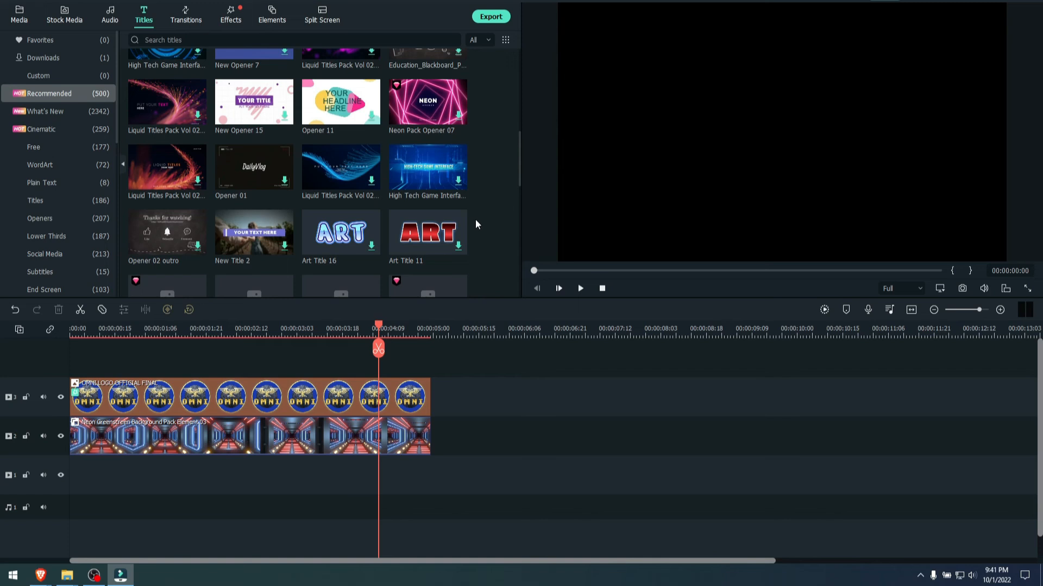
scroll(476, 224, down, 5)
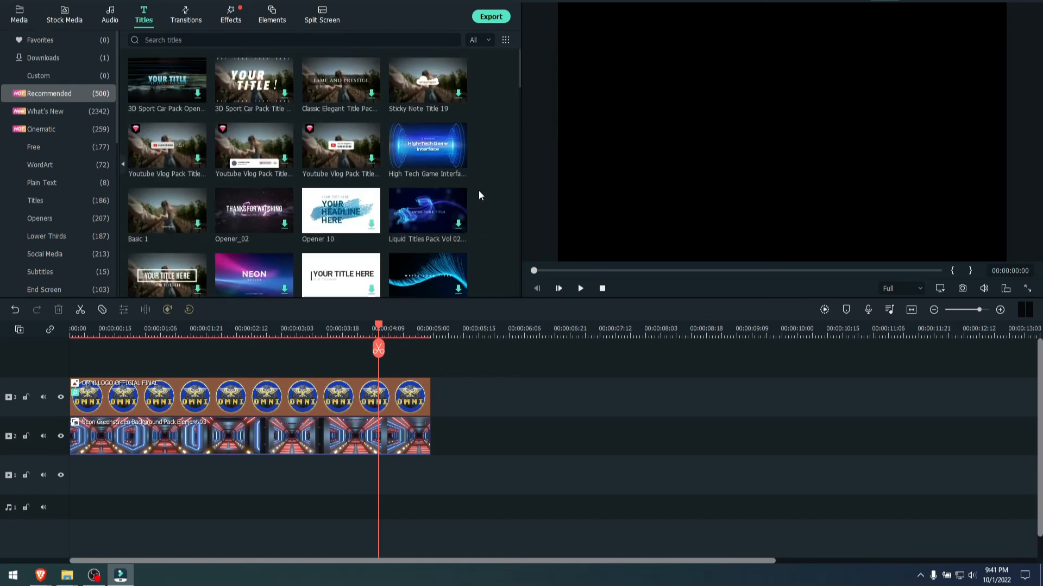
scroll(479, 196, up, 3)
scroll(478, 190, down, 3)
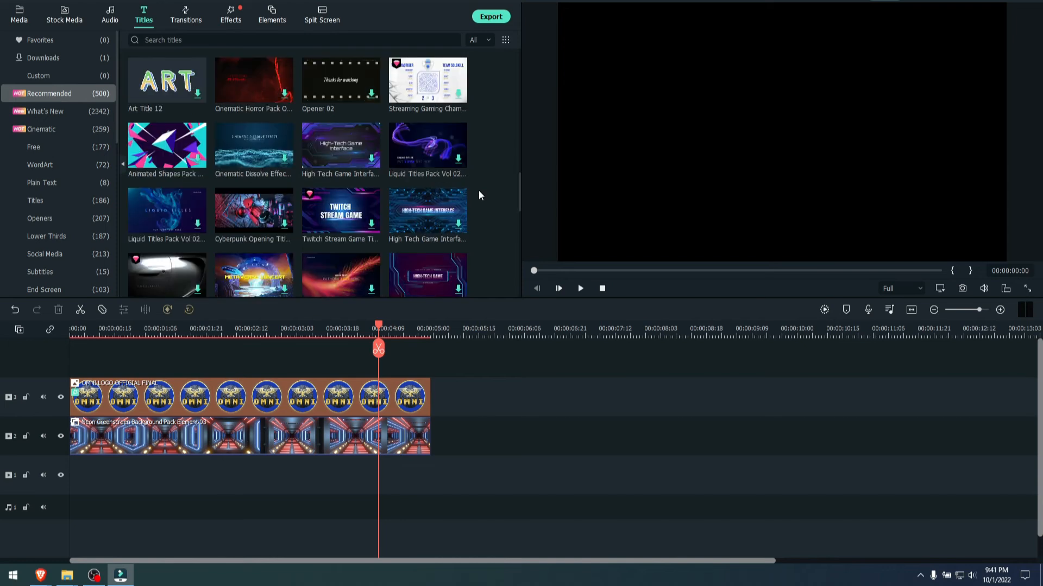
click(164, 79)
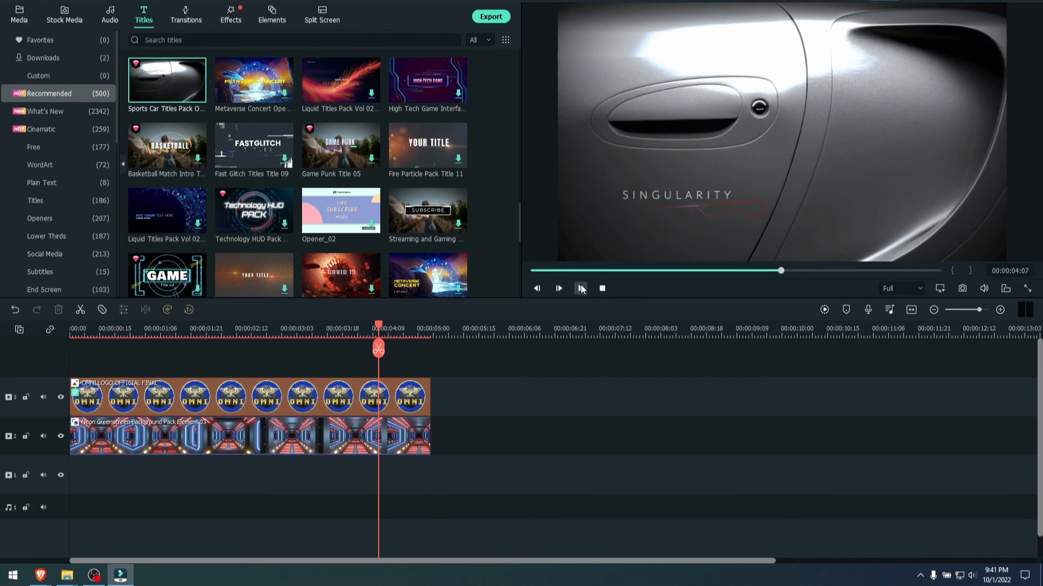
drag(164, 83, 455, 397)
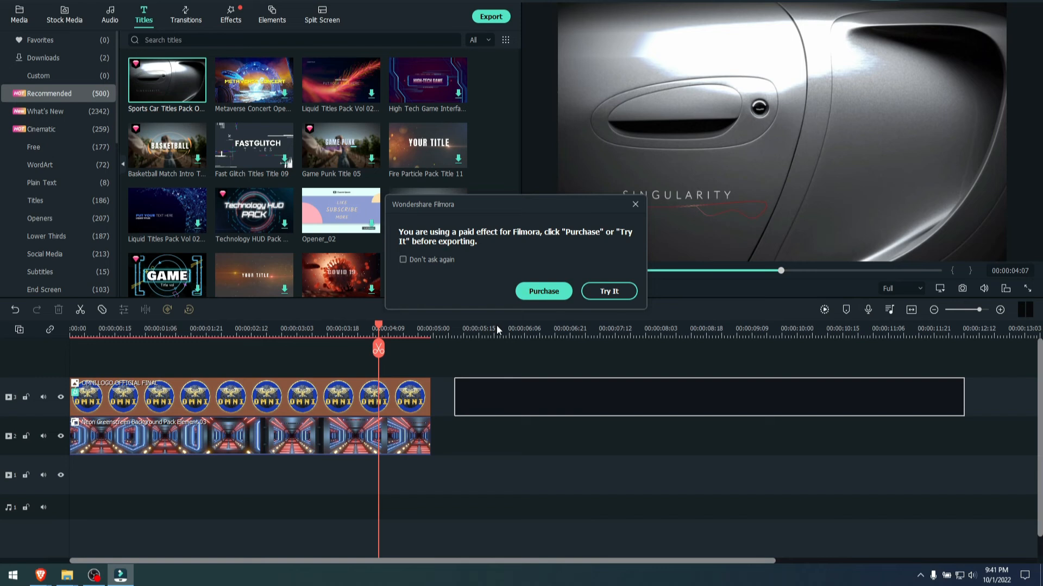
click(624, 289)
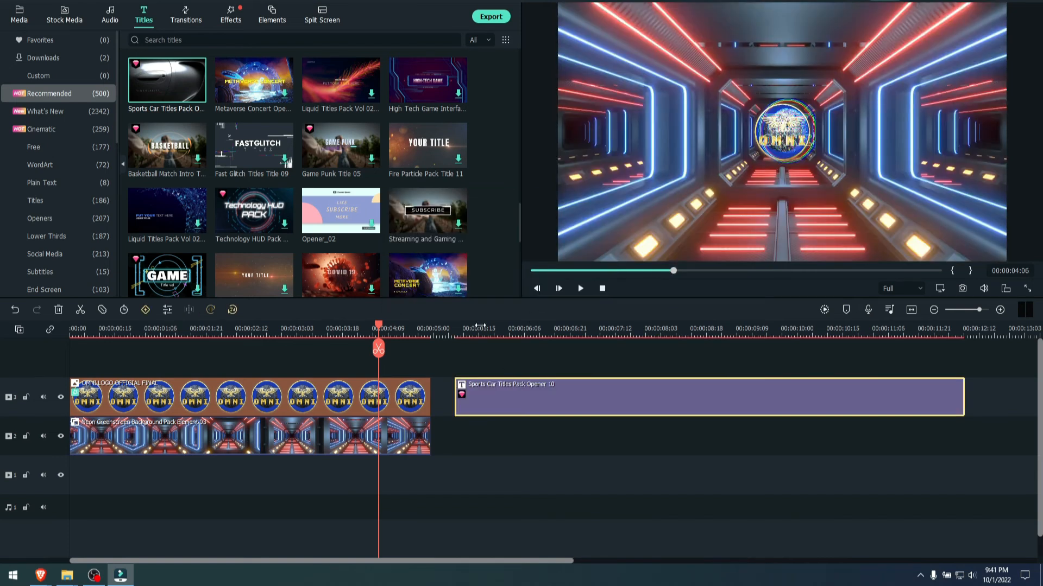
- Replace the sports car title's text with "omnitech media"
click(479, 327)
double_click(540, 400)
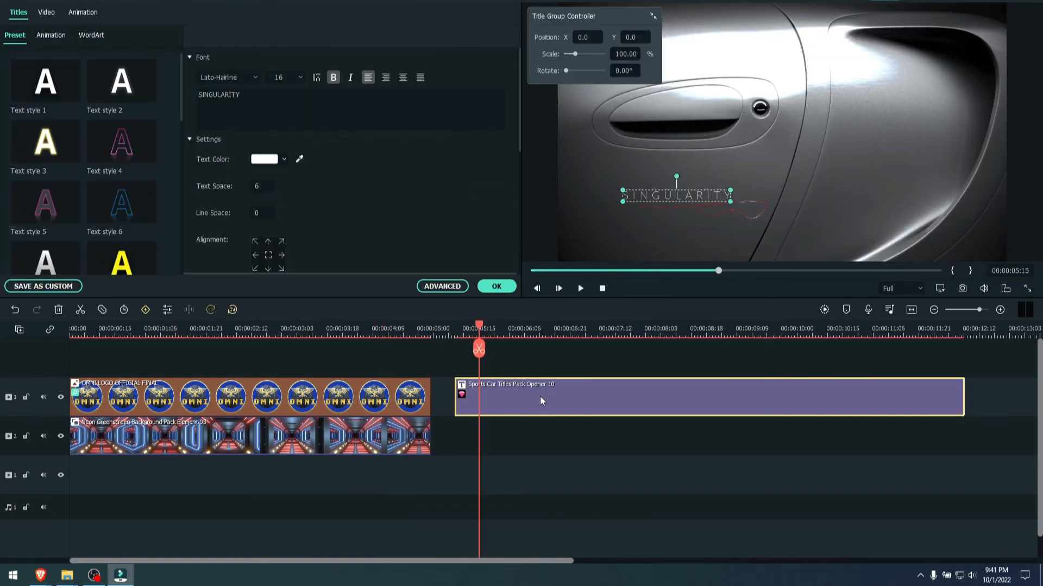
double_click(677, 195)
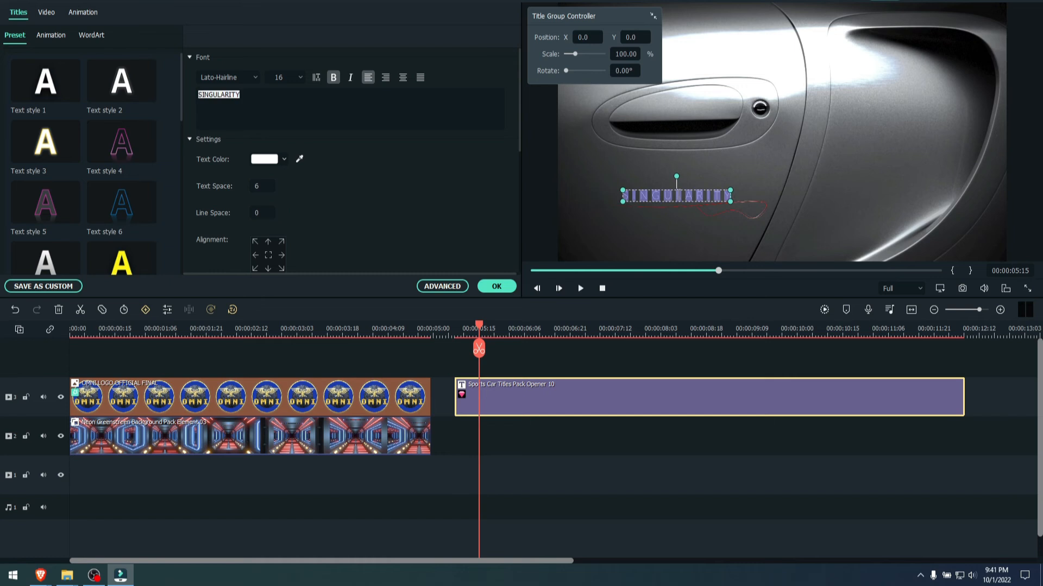
text(omnitech media)
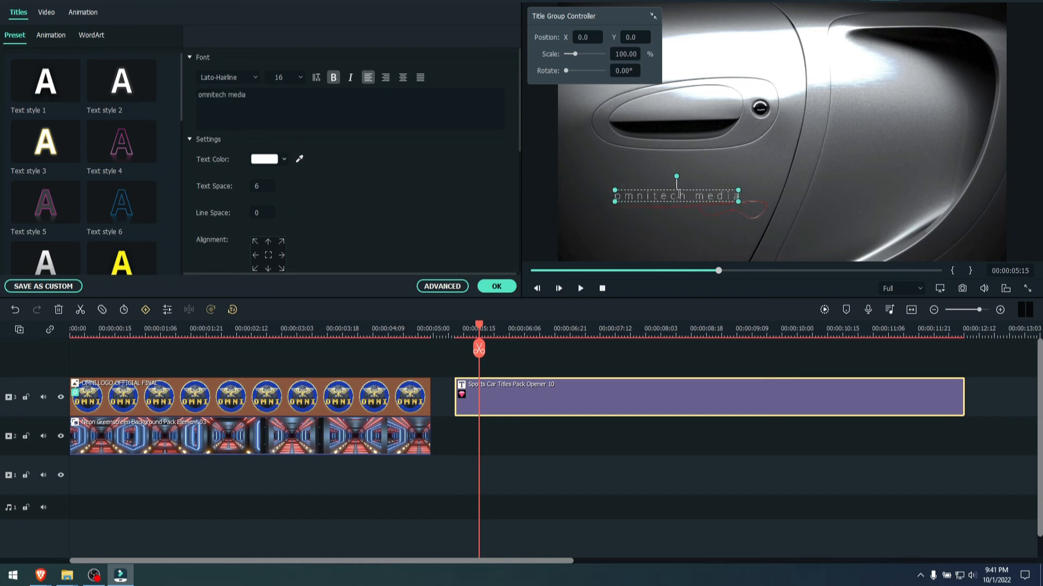
click(655, 249)
- Play the sports car title from its start at 00:00:05:07 and pause near its end
drag(477, 329, 457, 328)
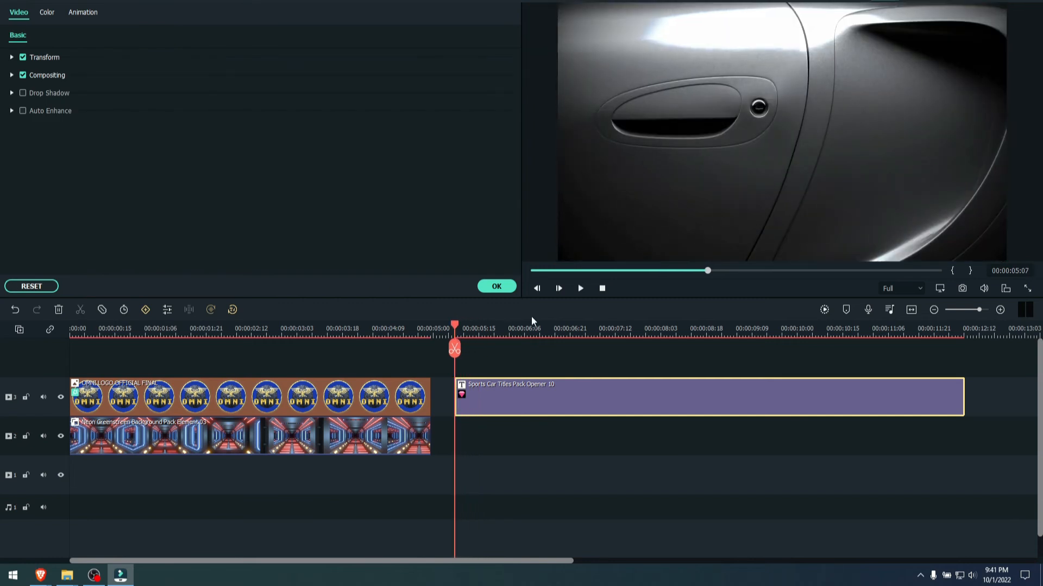
click(580, 288)
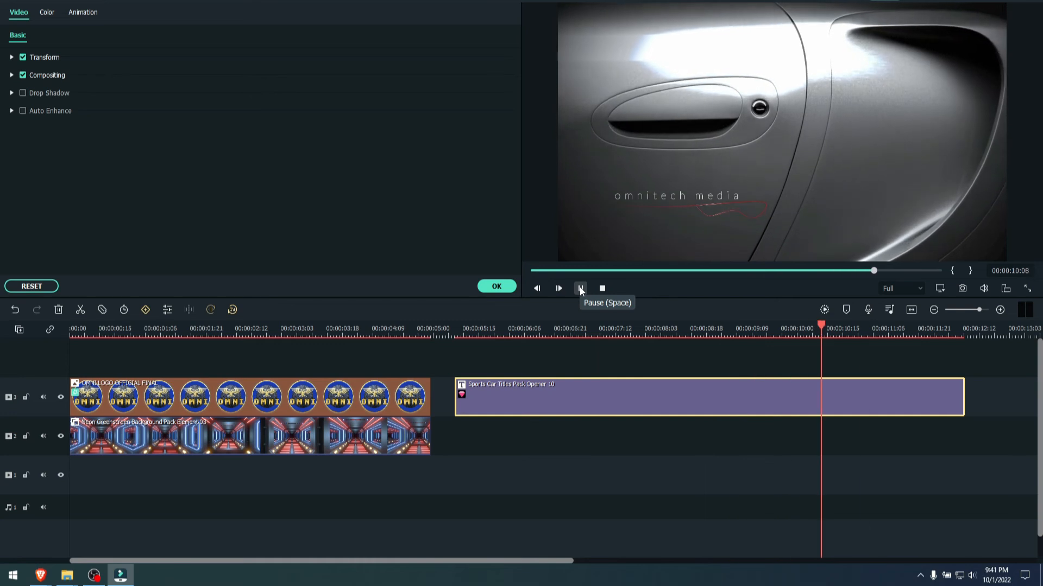
click(579, 286)
- Slightly enlarge and reposition the "omnitech media" text above the red line, and accept the title changes
click(656, 195)
drag(656, 193, 617, 186)
click(623, 244)
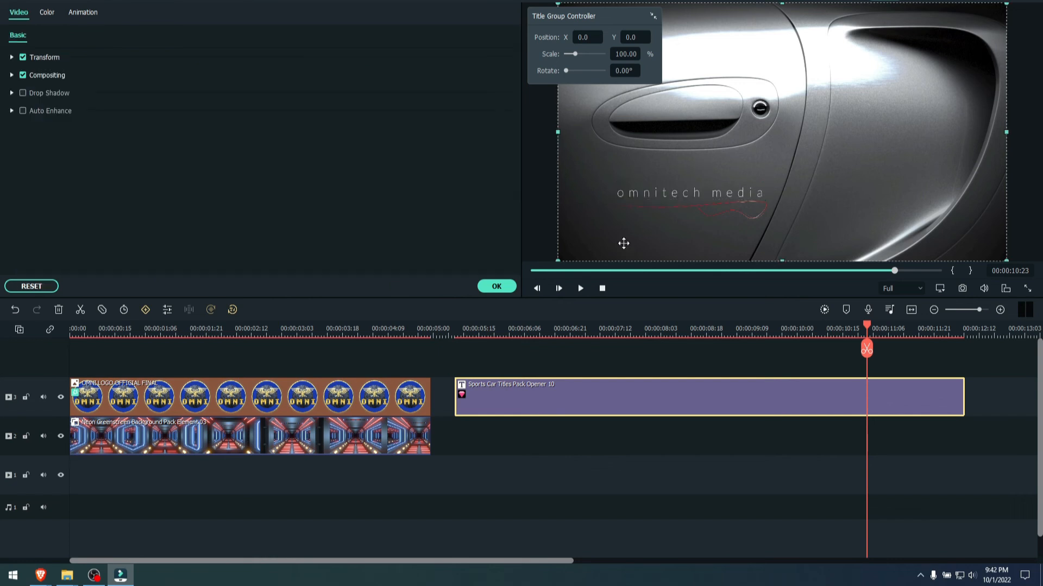
click(495, 287)
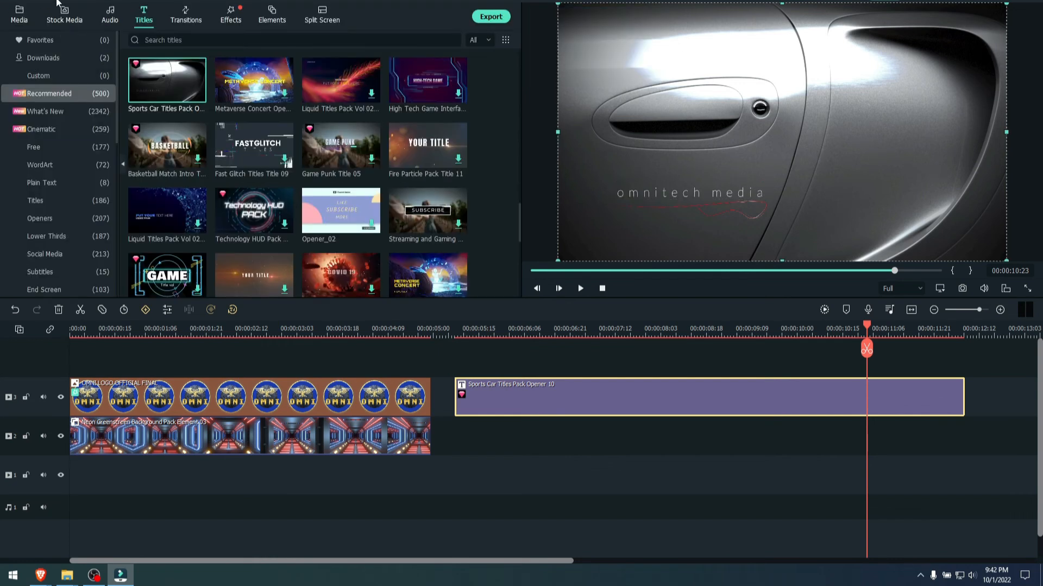
- Browse the audio library and add the environmental sound effect The Current Buzz SFX to audio track 1 at the sports car title's start
click(110, 13)
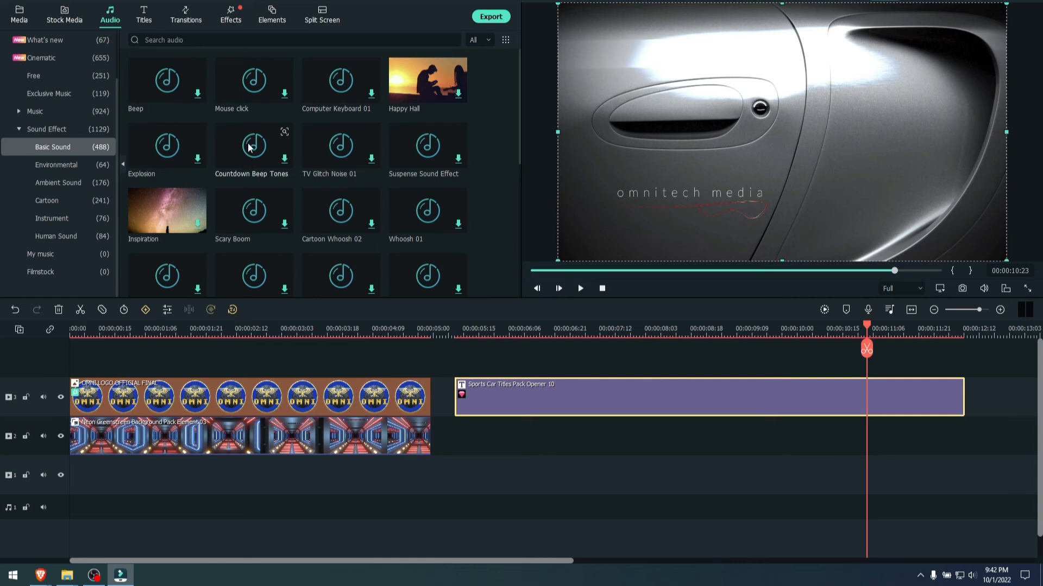
click(173, 40)
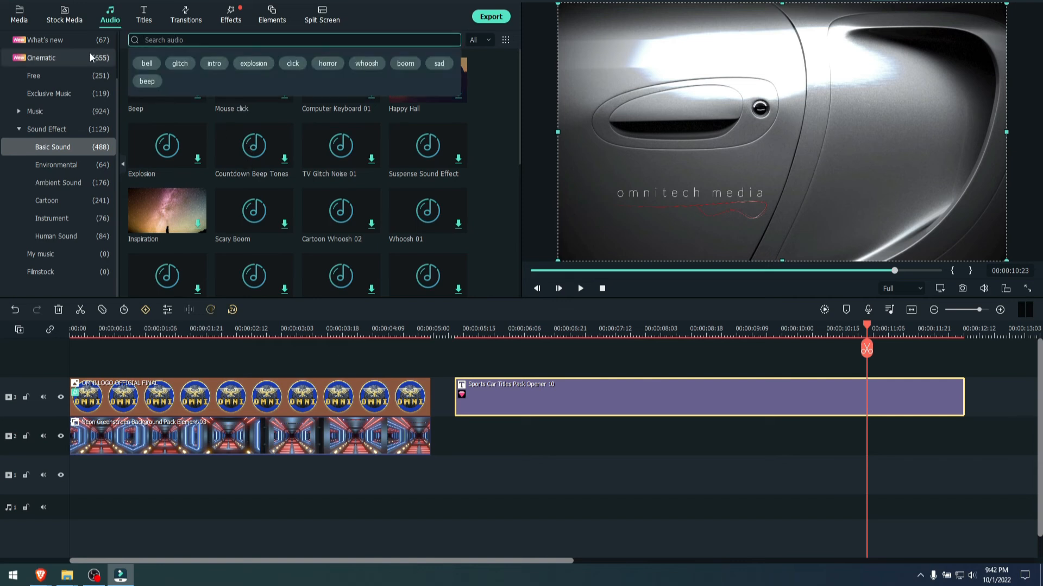
click(47, 56)
scroll(344, 183, down, 3)
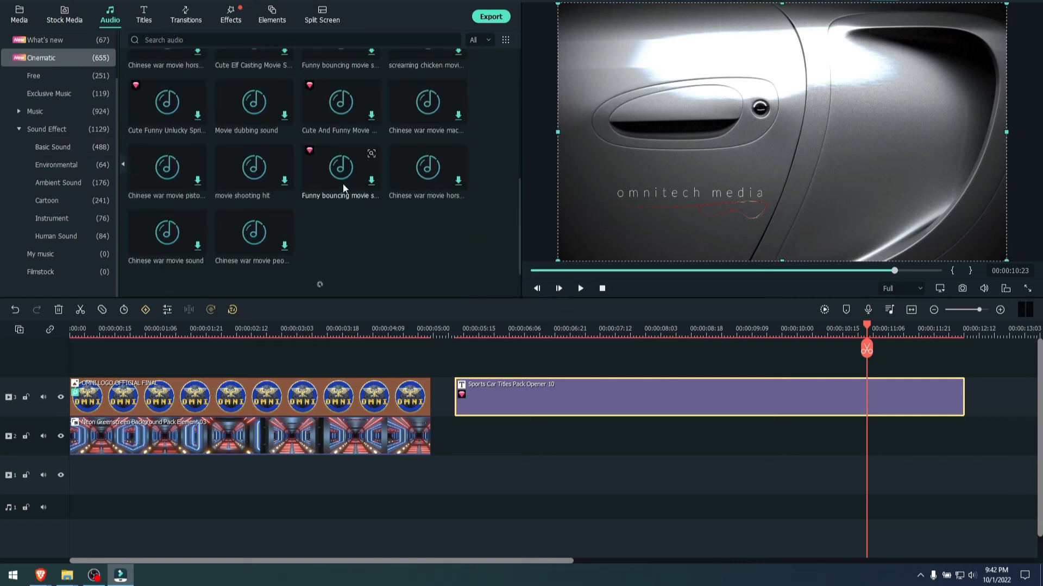
scroll(318, 233, down, 2)
scroll(319, 233, up, 3)
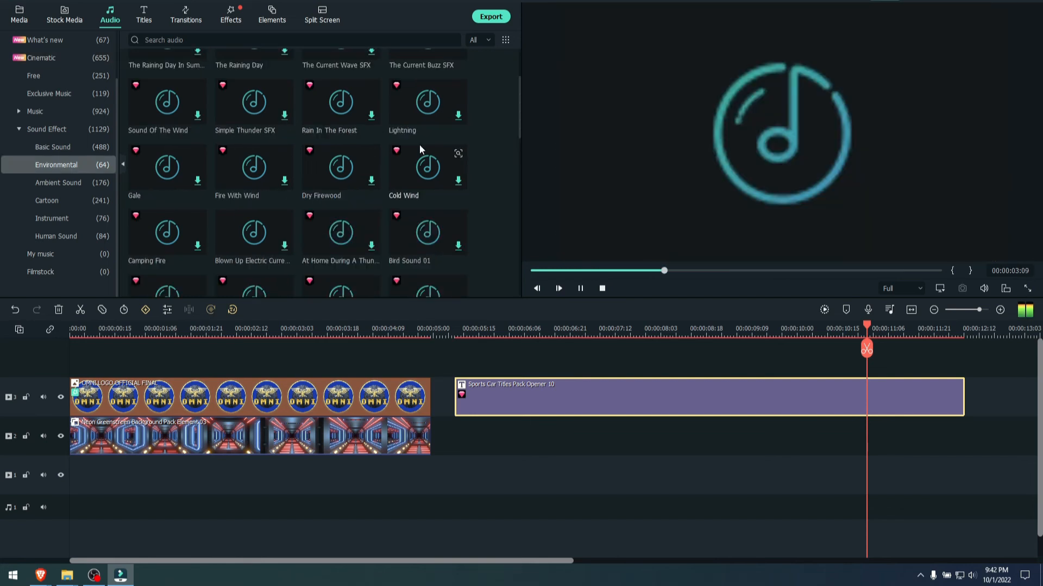
drag(419, 144, 448, 473)
click(608, 292)
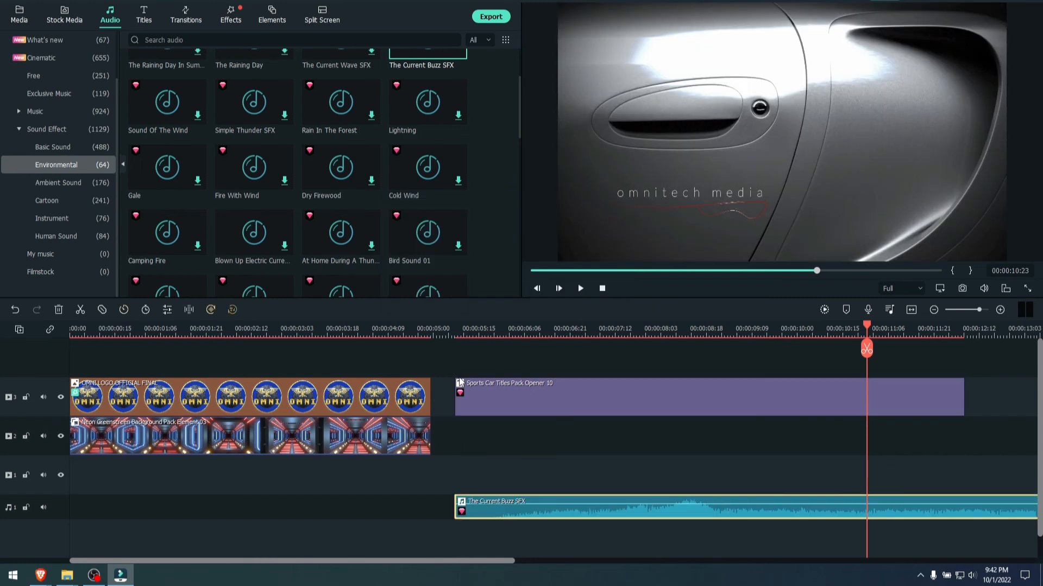
- Shift the sports car title slightly earlier on its track and add a marker to it at 00:00:08:01
drag(455, 511, 462, 514)
click(541, 362)
drag(544, 336, 654, 329)
click(669, 406)
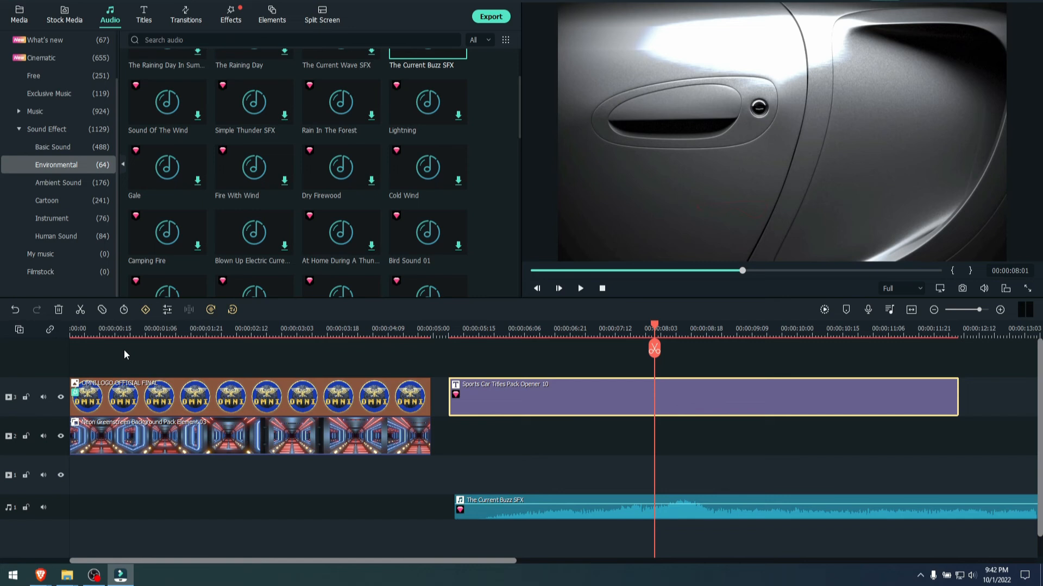
click(846, 309)
- Try moving the buzz sound effect later on the audio track and play the result from 00:00:06:02
click(583, 520)
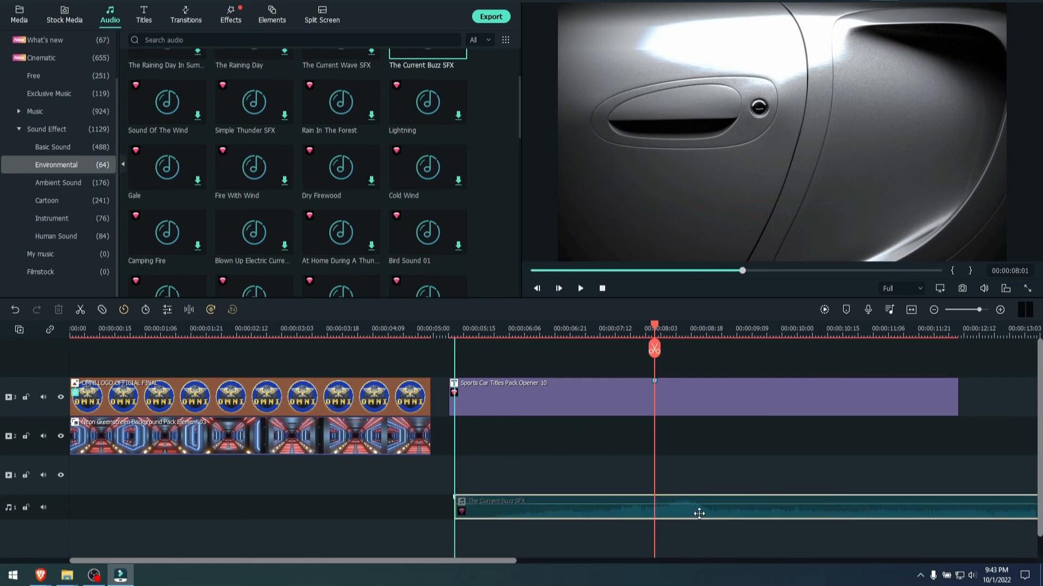
drag(625, 514, 666, 512)
drag(717, 330, 896, 331)
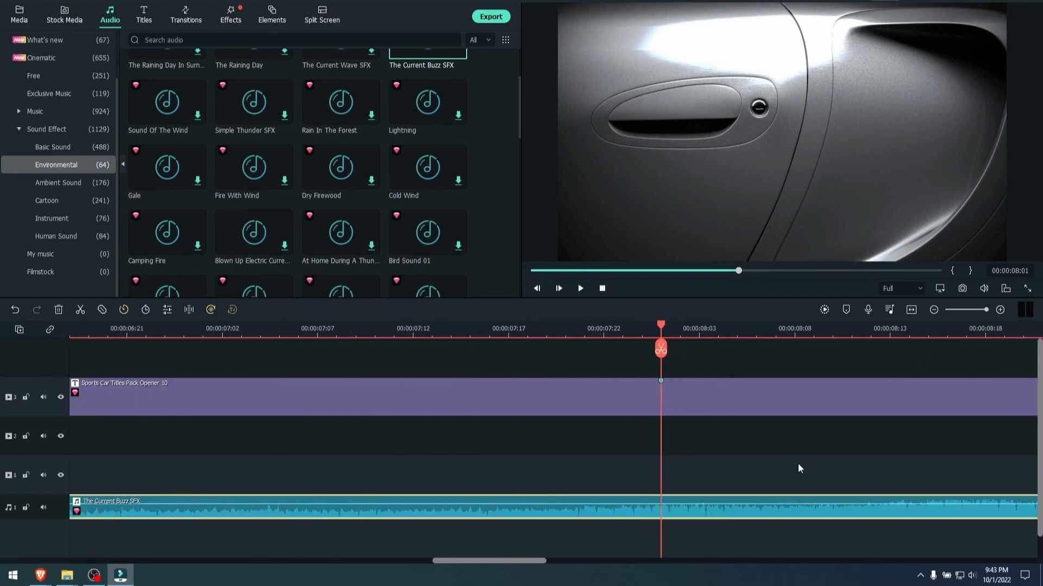
scroll(798, 464, down, 2)
click(373, 329)
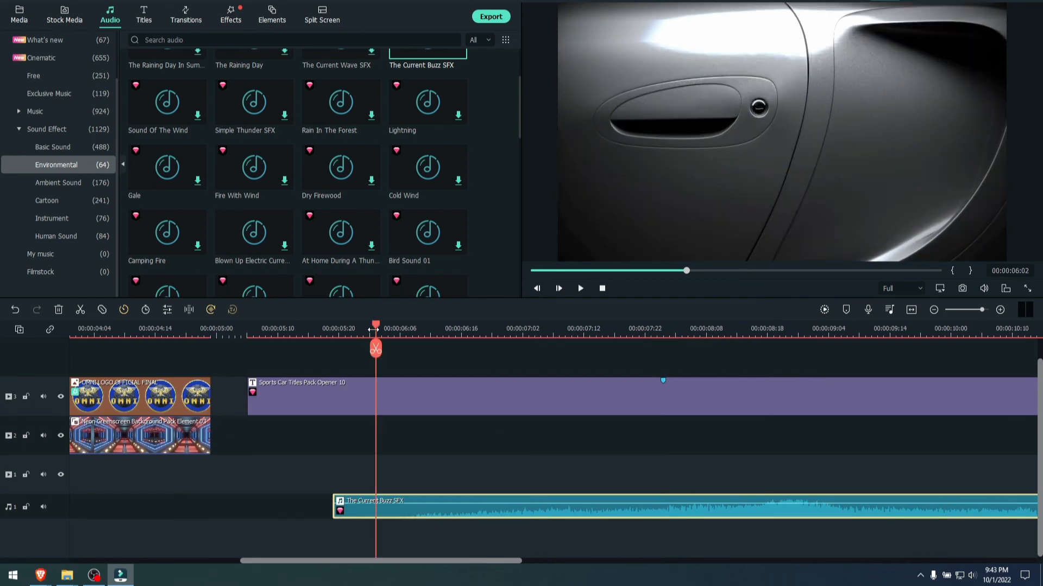
scroll(630, 335, down, 2)
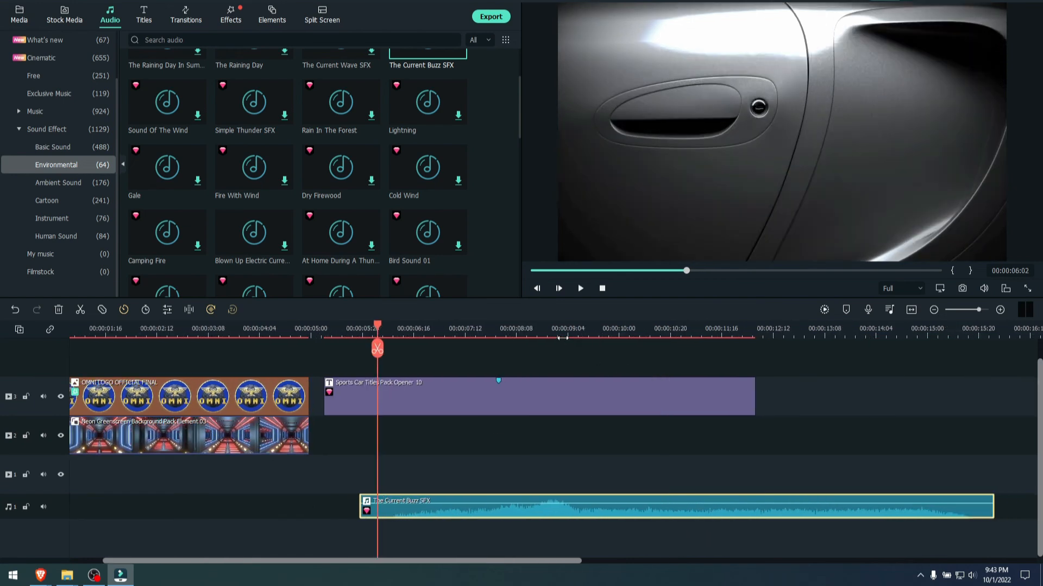
click(579, 289)
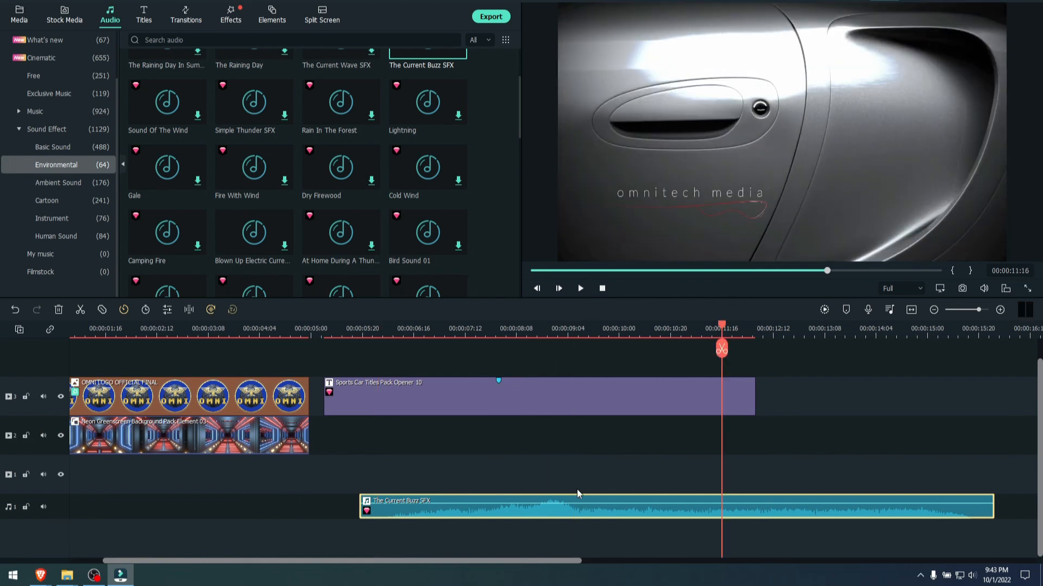
- Move the buzz sound effect earlier to align with the sports car title's start, and play through the title's text reveal
drag(578, 493, 519, 517)
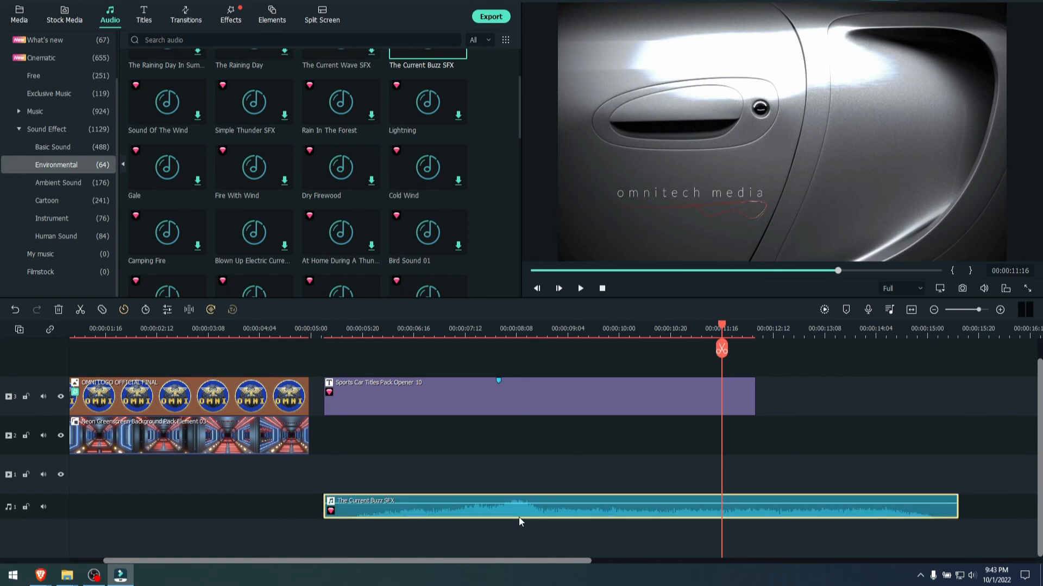
click(432, 333)
click(581, 288)
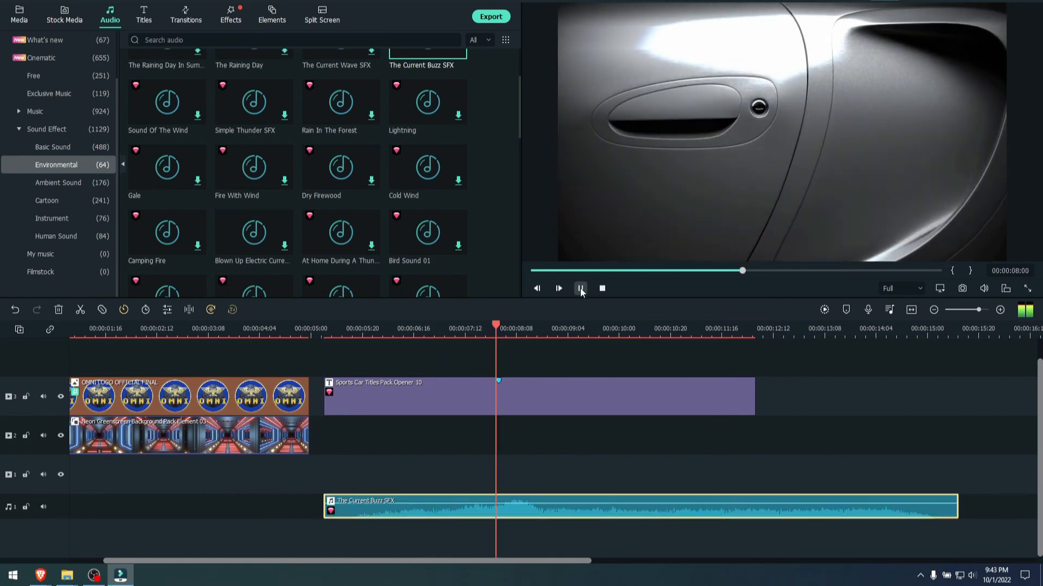
click(580, 288)
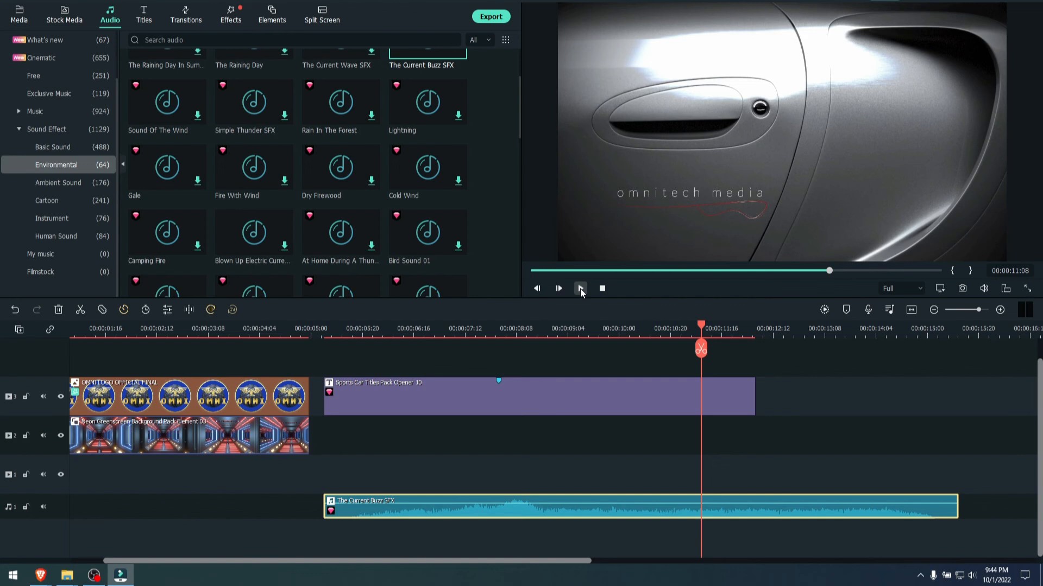
- Switch to the browser, examine the annual and perpetual plans on the Filmora pricing page, and return to Filmora's project media
drag(488, 2, 445, 16)
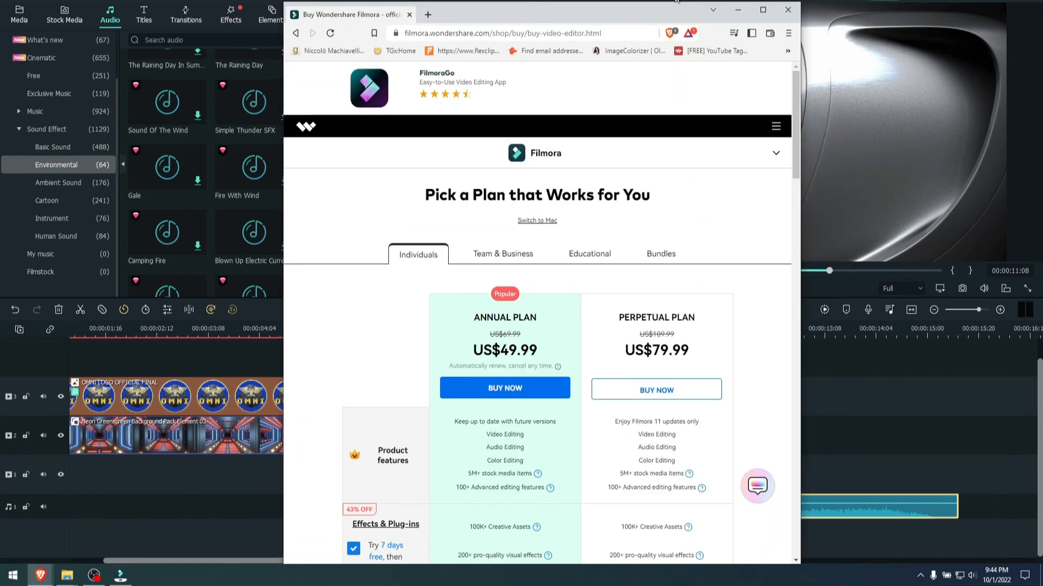
double_click(617, 9)
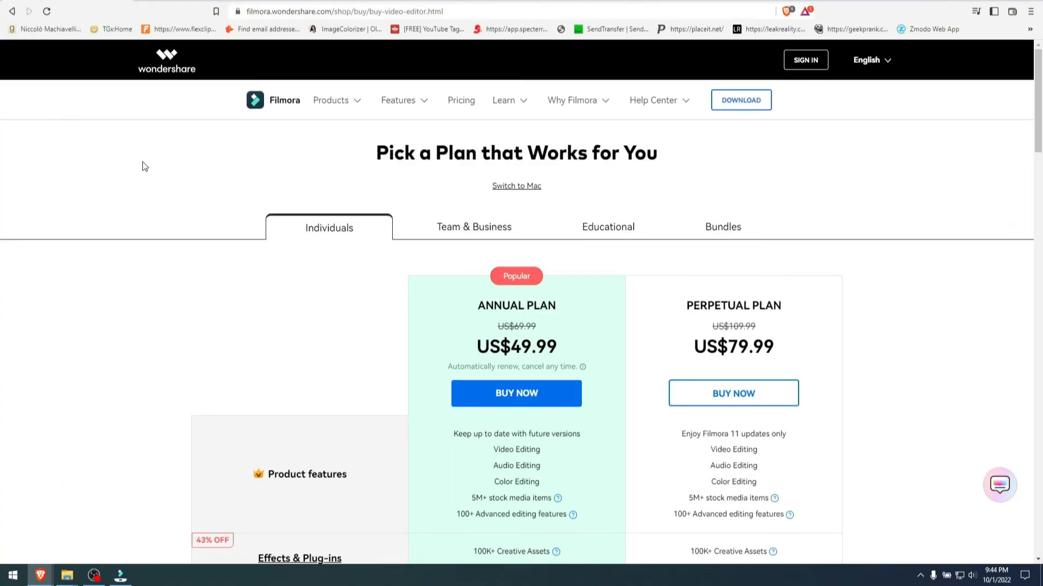
scroll(145, 166, down, 4)
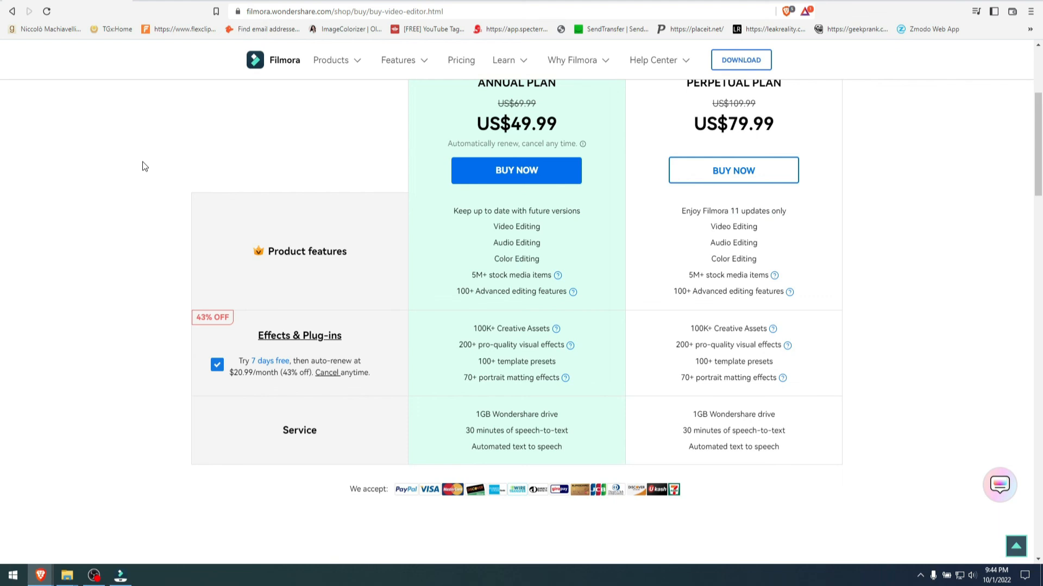
scroll(142, 162, down, 3)
scroll(142, 162, up, 4)
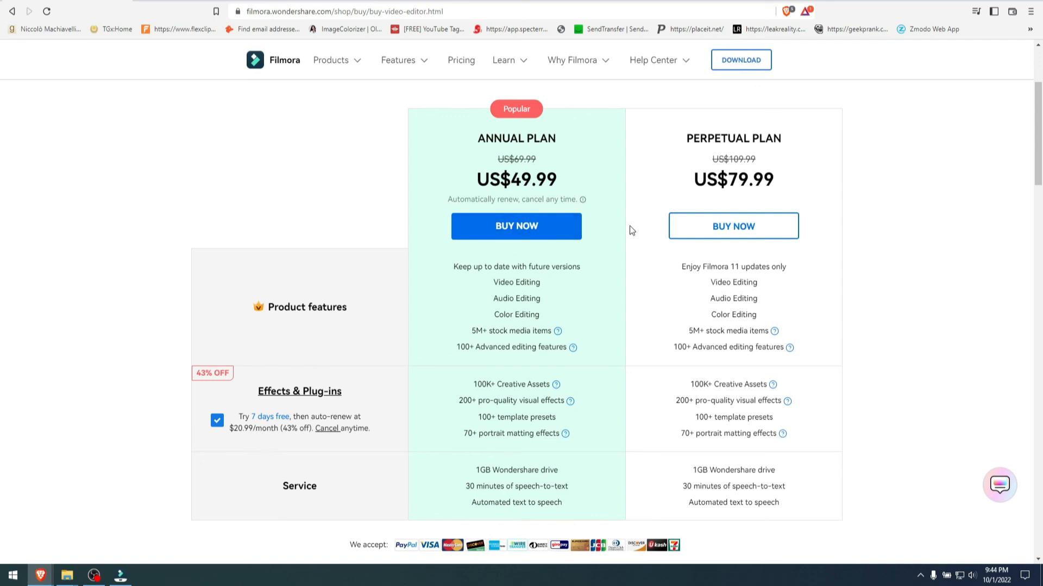
scroll(630, 231, up, 3)
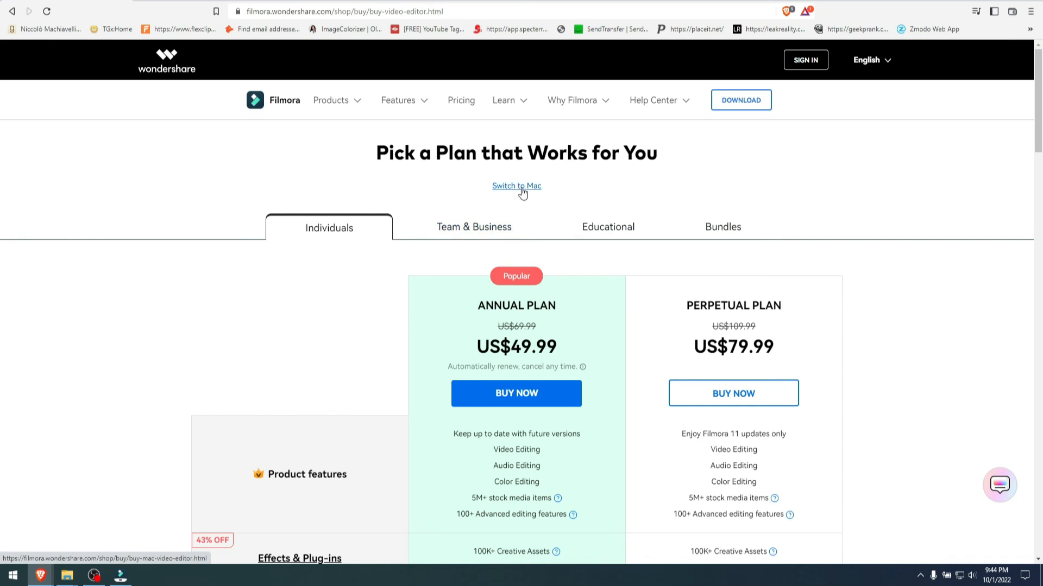
scroll(409, 212, down, 7)
scroll(383, 228, up, 5)
scroll(381, 232, up, 3)
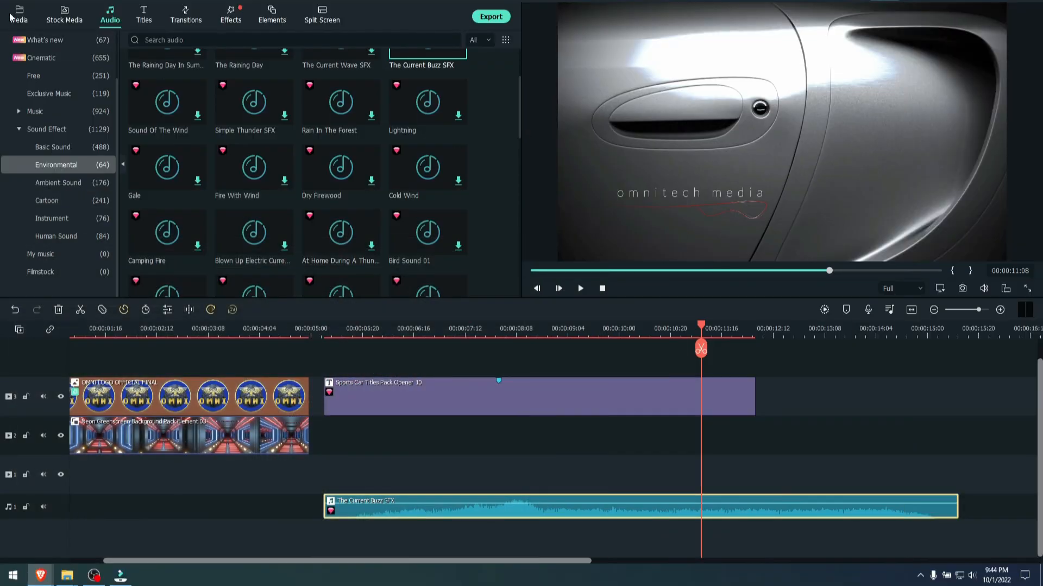
click(11, 17)
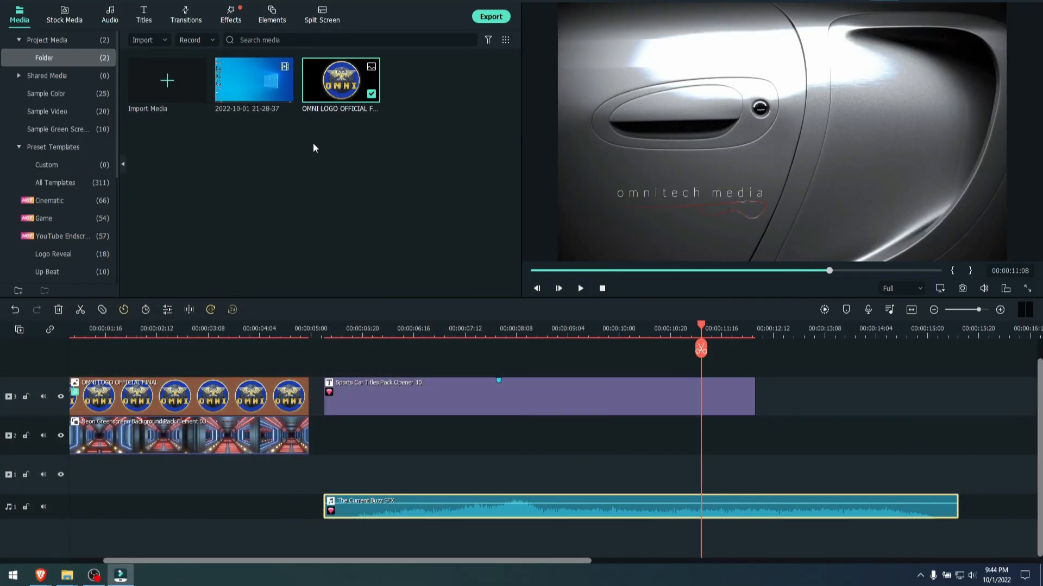